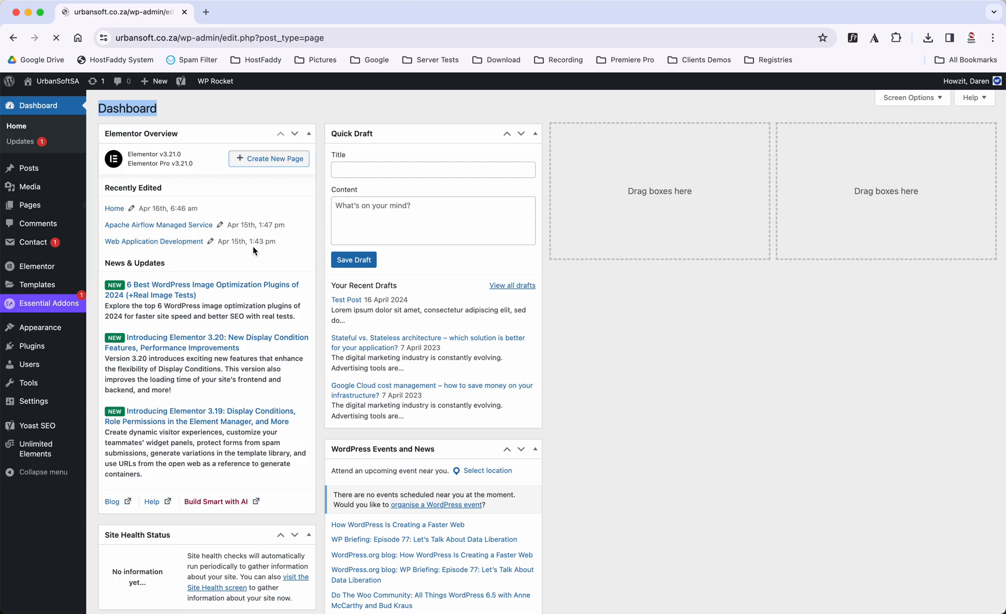
# Step: Examine the list of all site pages to find the one marked as the front page
pyautogui.scroll(-1, 279, 397)
pyautogui.scroll(-5, 279, 403)
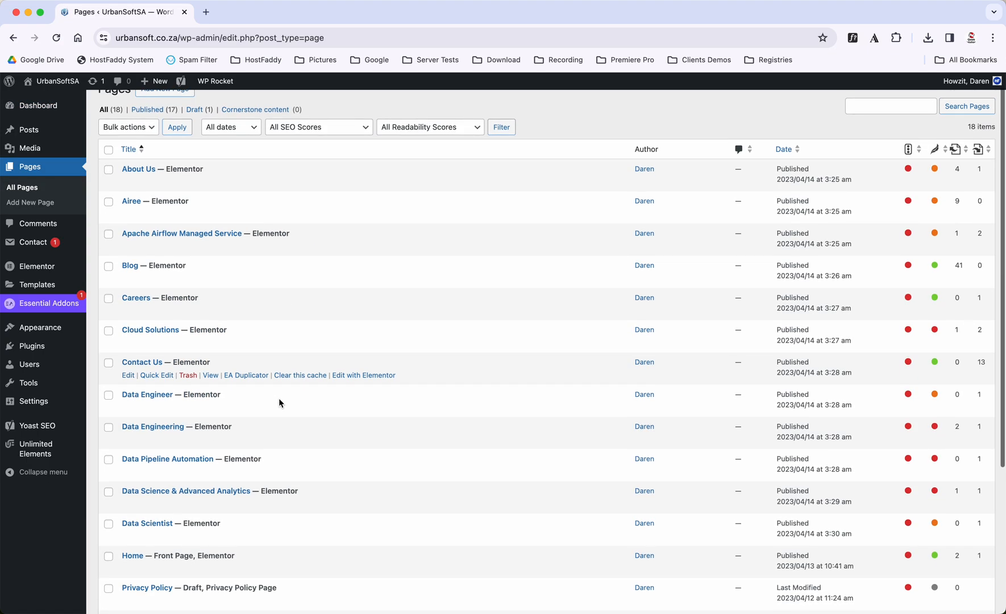
pyautogui.scroll(-2, 278, 402)
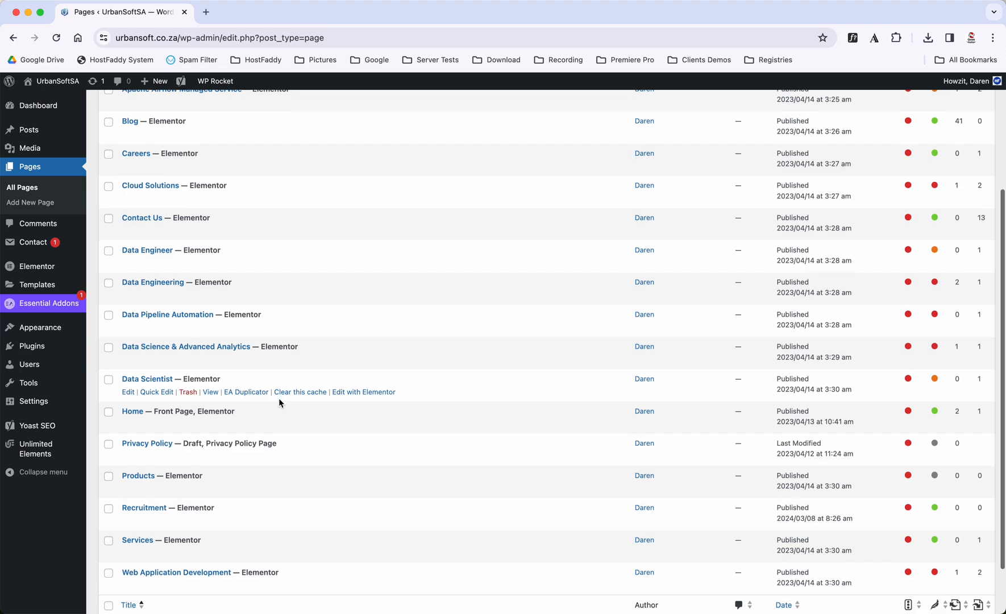
pyautogui.scroll(-1, 278, 402)
pyautogui.scroll(2, 278, 402)
pyautogui.scroll(4, 278, 400)
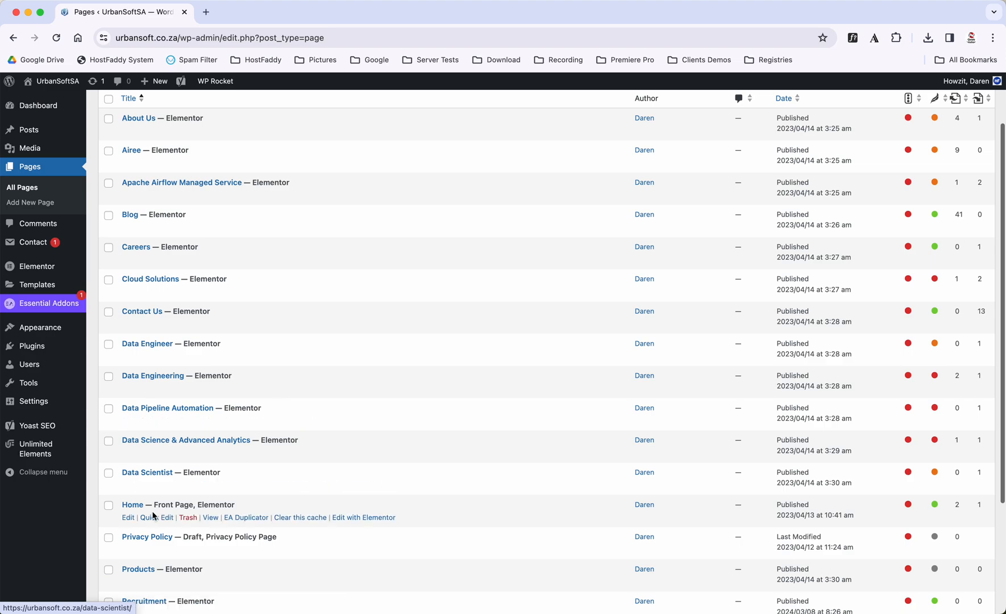
pyautogui.moveTo(155, 504); pyautogui.dragTo(194, 502)
pyautogui.scroll(-5, 296, 481)
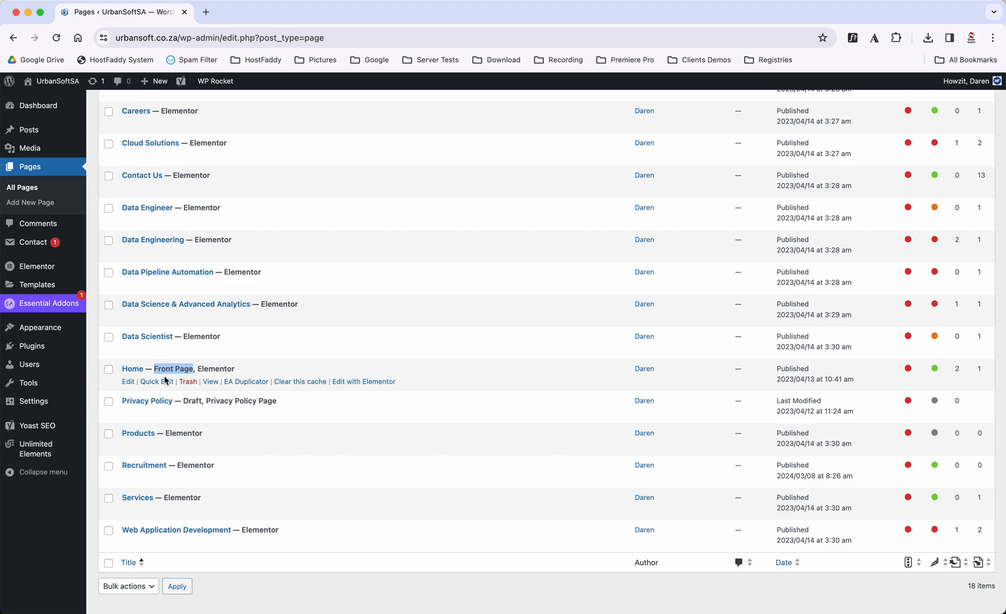
# Step: Open the Home page's edit screen, and return to the Home entry in the list of all pages
pyautogui.click(129, 383)
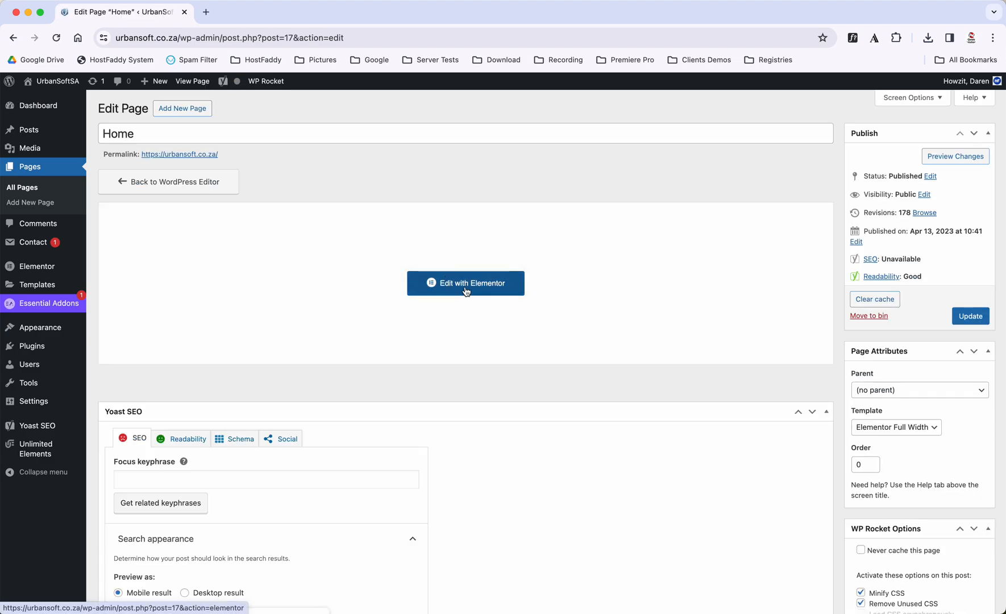
pyautogui.click(23, 192)
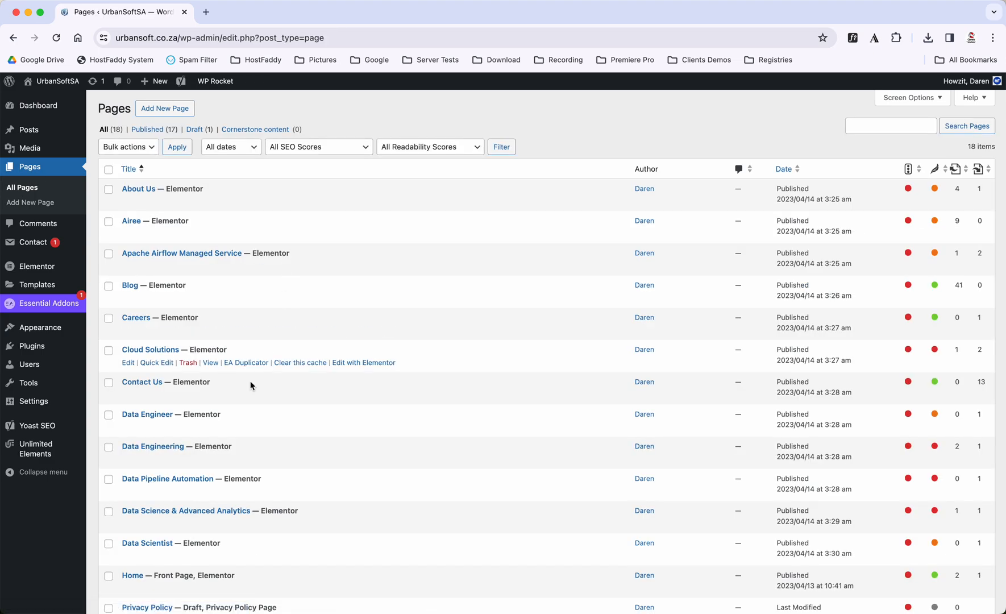
pyautogui.scroll(-5, 231, 410)
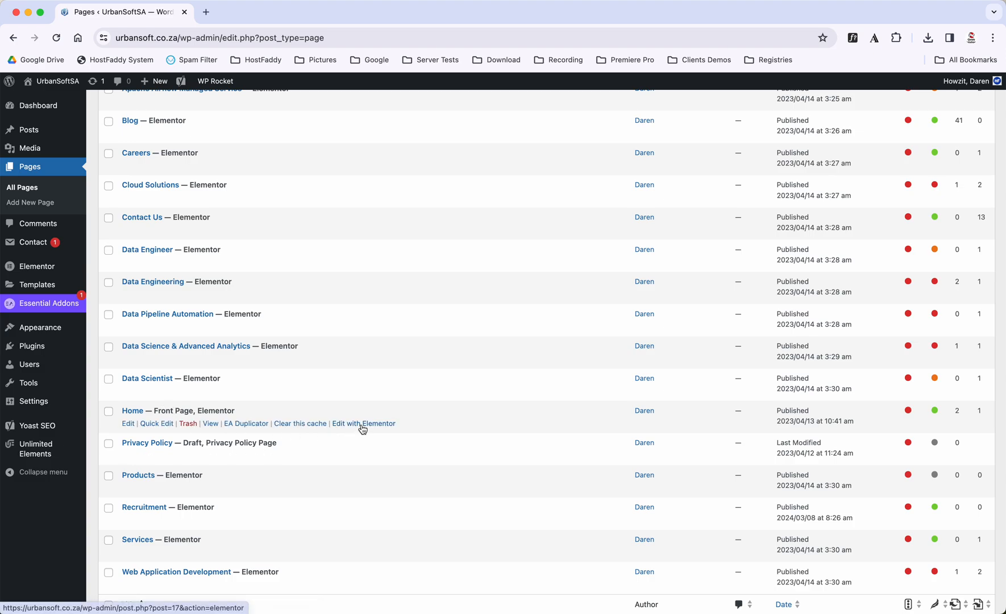
# Step: Visit the live site's home page and open it for editing with Elementor
pyautogui.moveTo(50, 81)
pyautogui.click(46, 103)
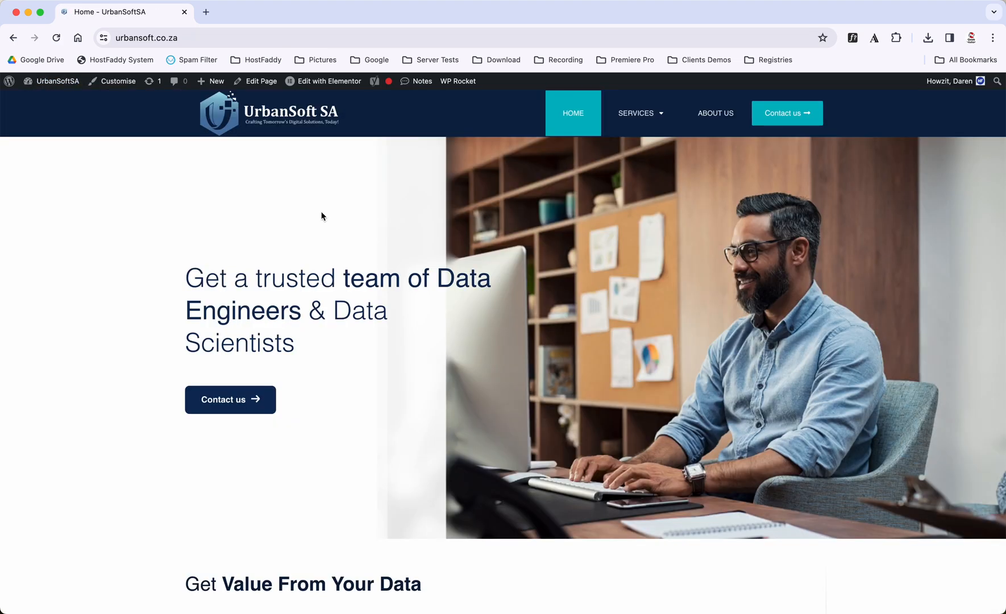
pyautogui.scroll(-10, 368, 401)
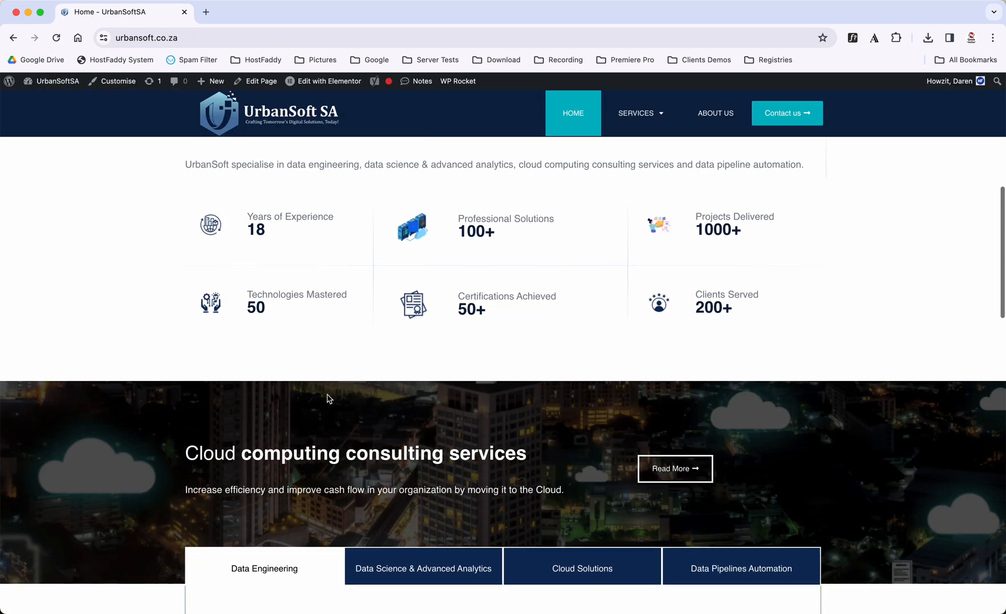
pyautogui.scroll(10, 328, 398)
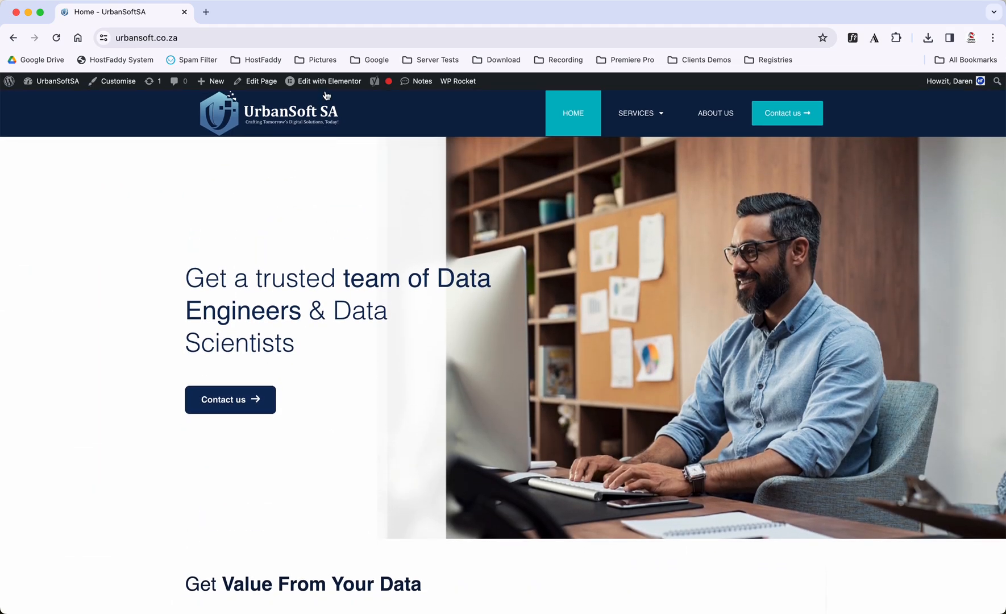
pyautogui.click(321, 83)
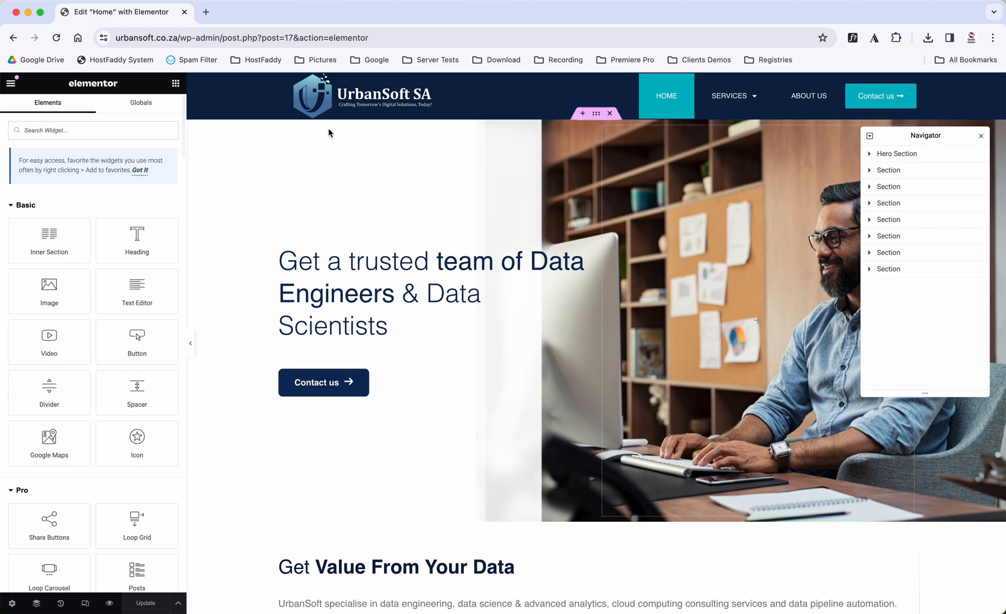
# Step: Examine the Home page's layout in the editor, from the header and hero area down to the footer
pyautogui.scroll(-5, 451, 340)
pyautogui.scroll(-8, 451, 339)
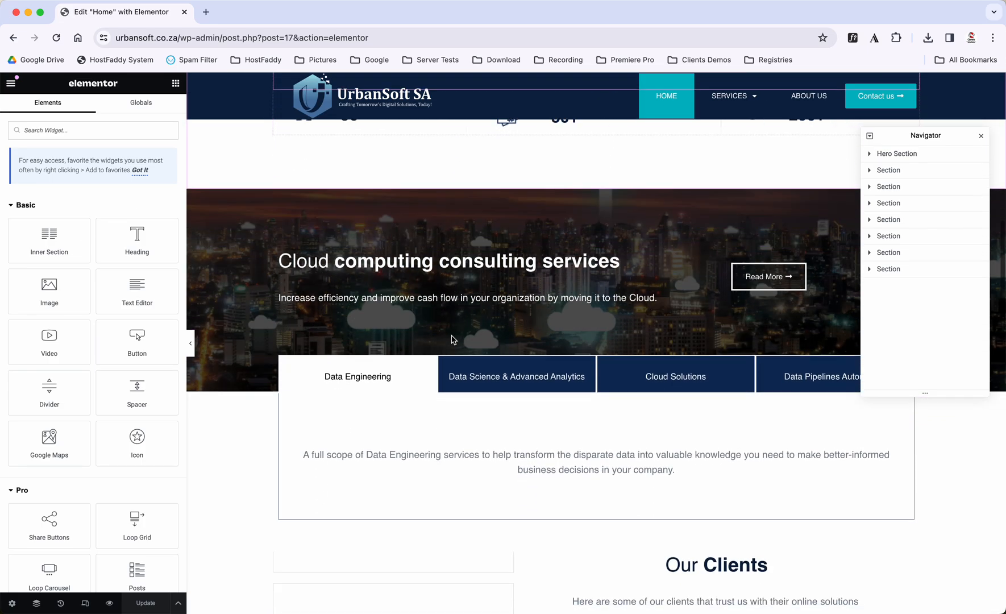
pyautogui.scroll(14, 451, 339)
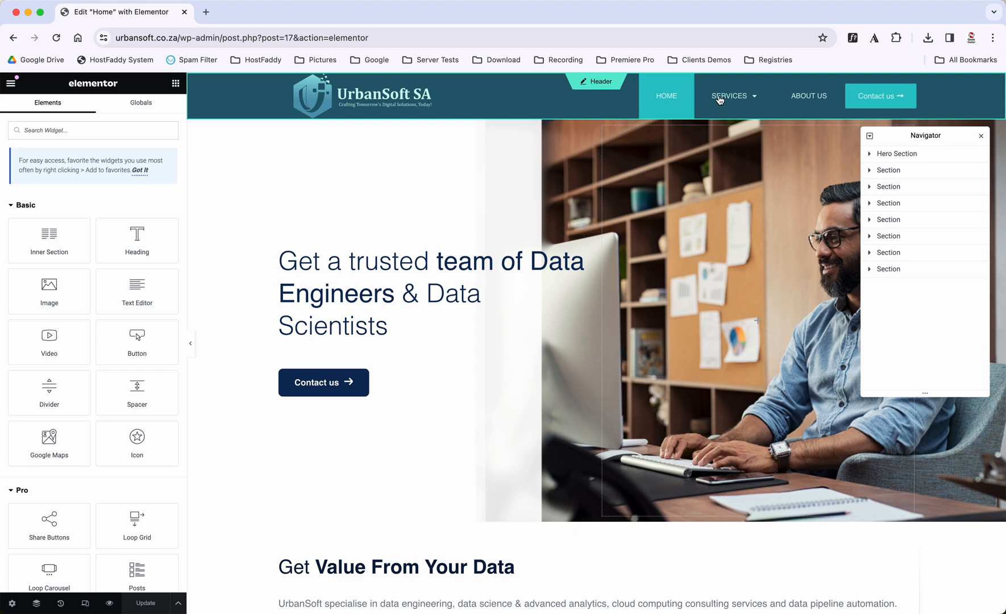
pyautogui.scroll(-20, 521, 393)
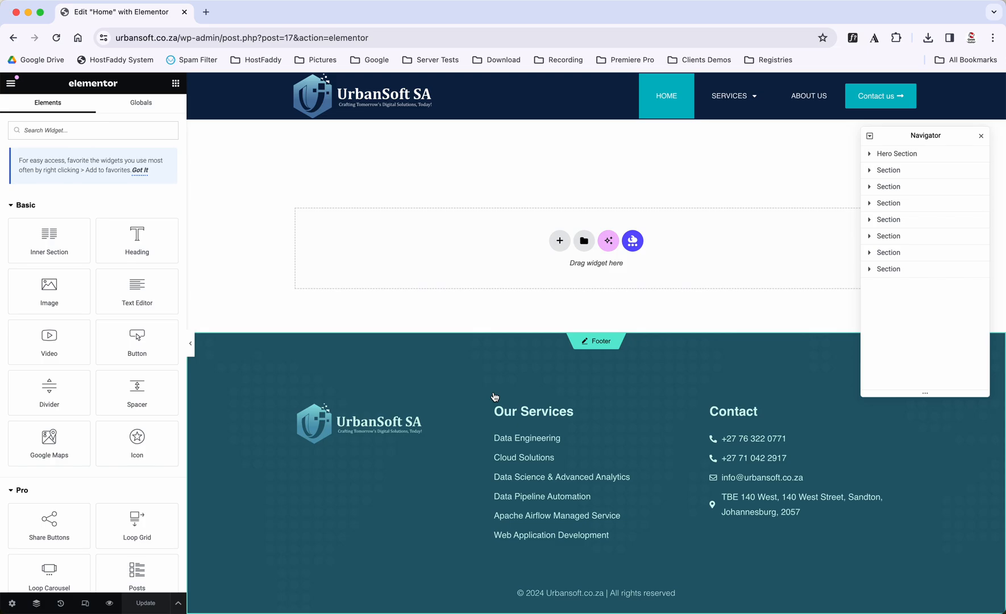
pyautogui.scroll(20, 494, 396)
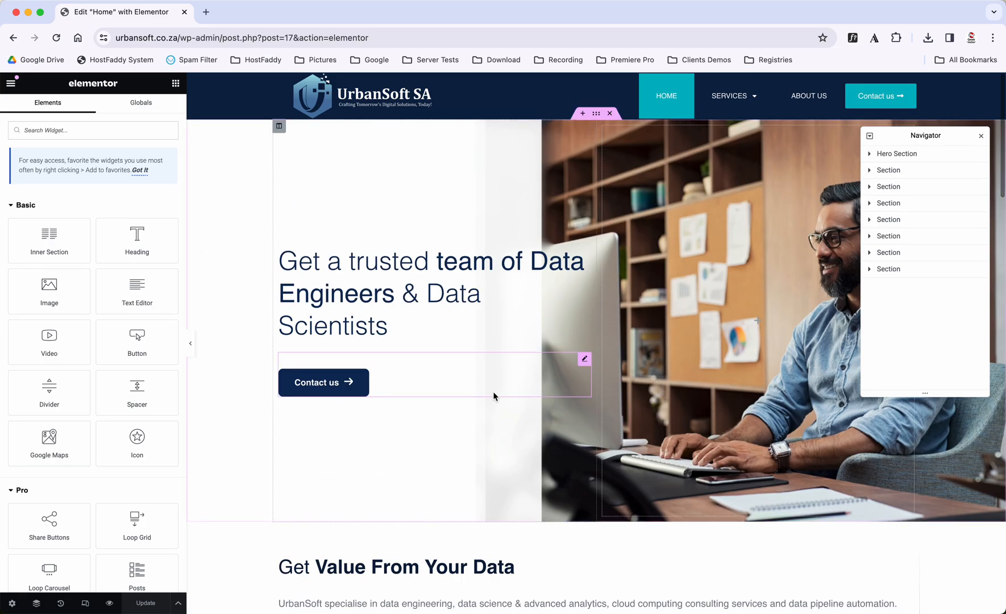
pyautogui.scroll(-6, 483, 361)
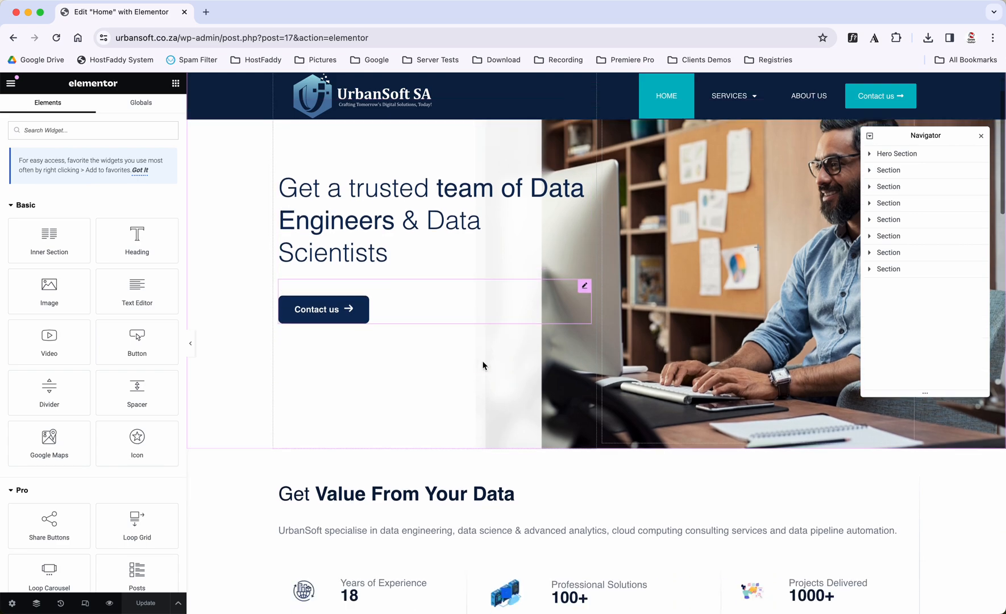
pyautogui.scroll(-1, 482, 365)
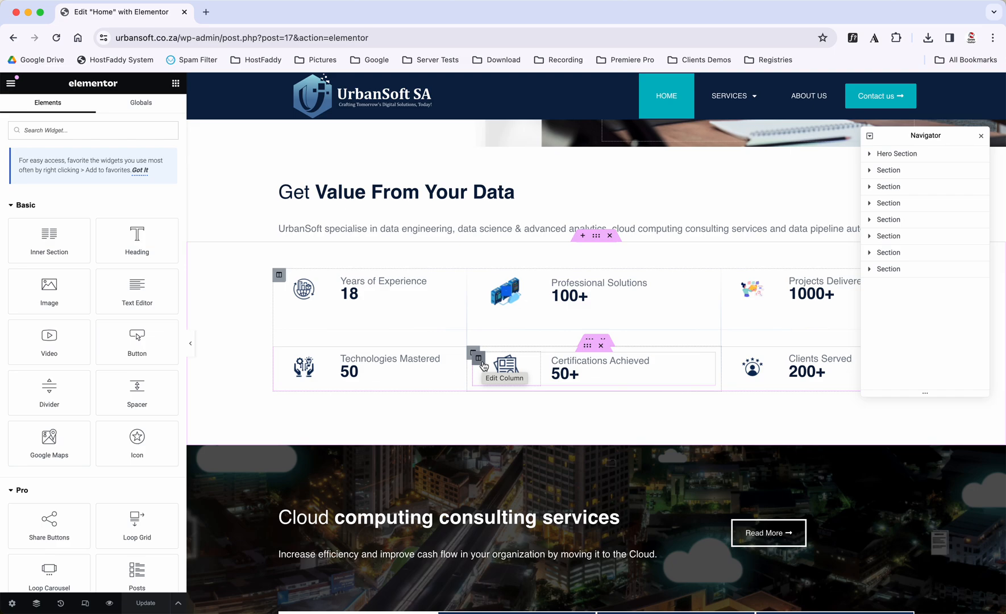
pyautogui.scroll(7, 482, 364)
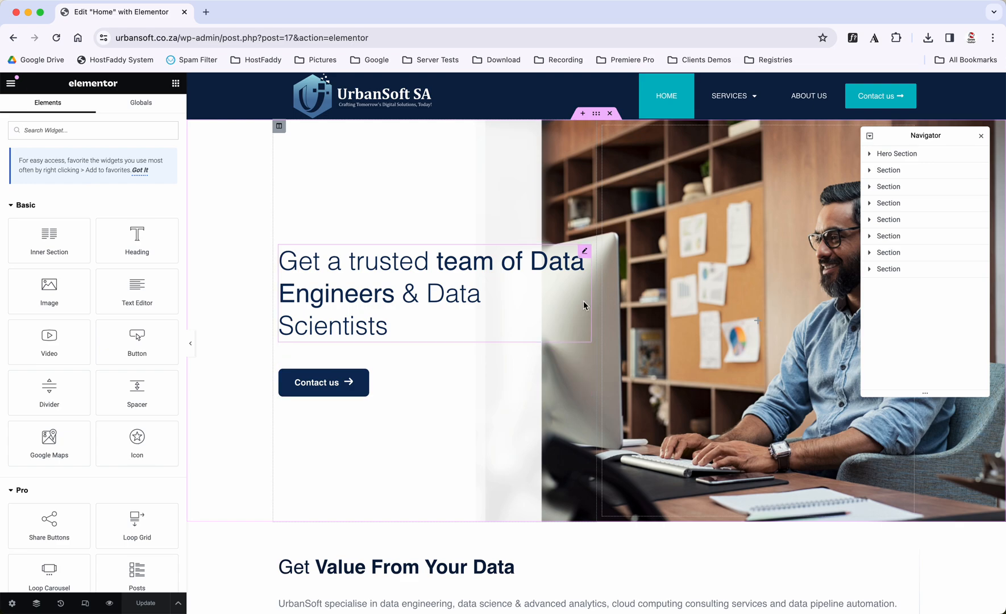
# Step: Close and reopen the Navigator, and place it over the hero image just below the header's Contact us button
pyautogui.moveTo(898, 136); pyautogui.dragTo(832, 155)
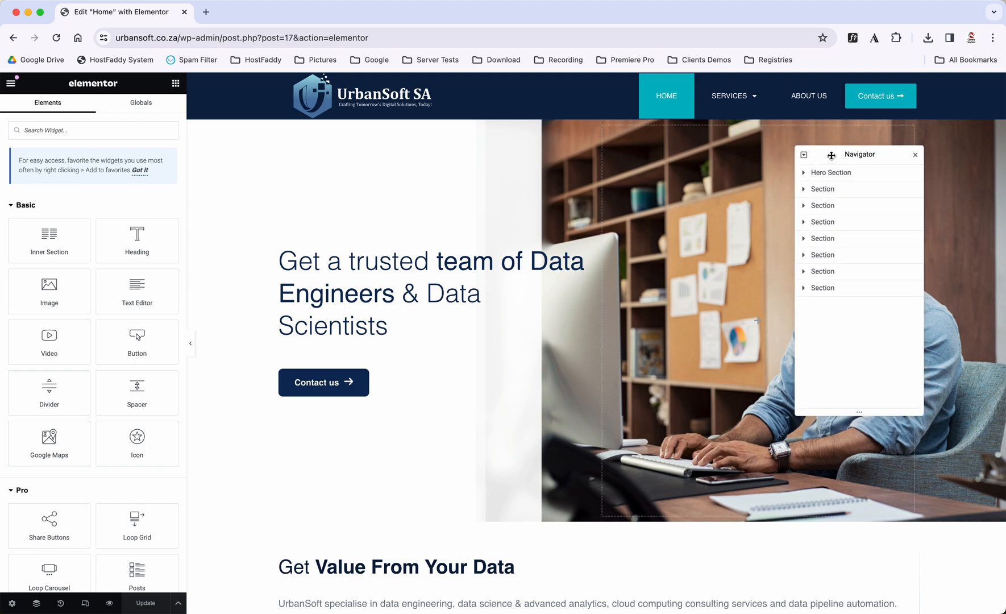
pyautogui.click(914, 157)
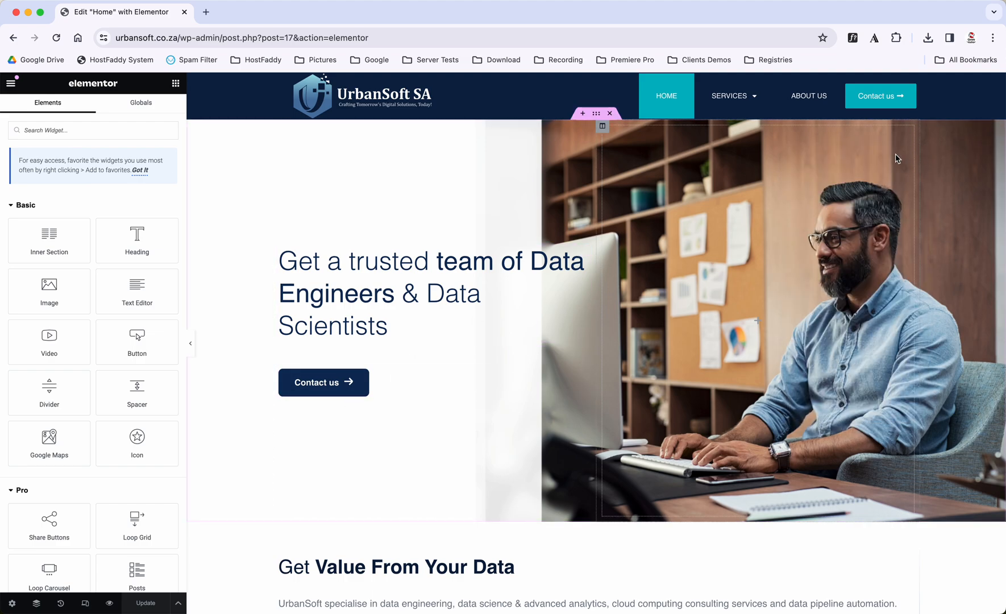
pyautogui.click(37, 605)
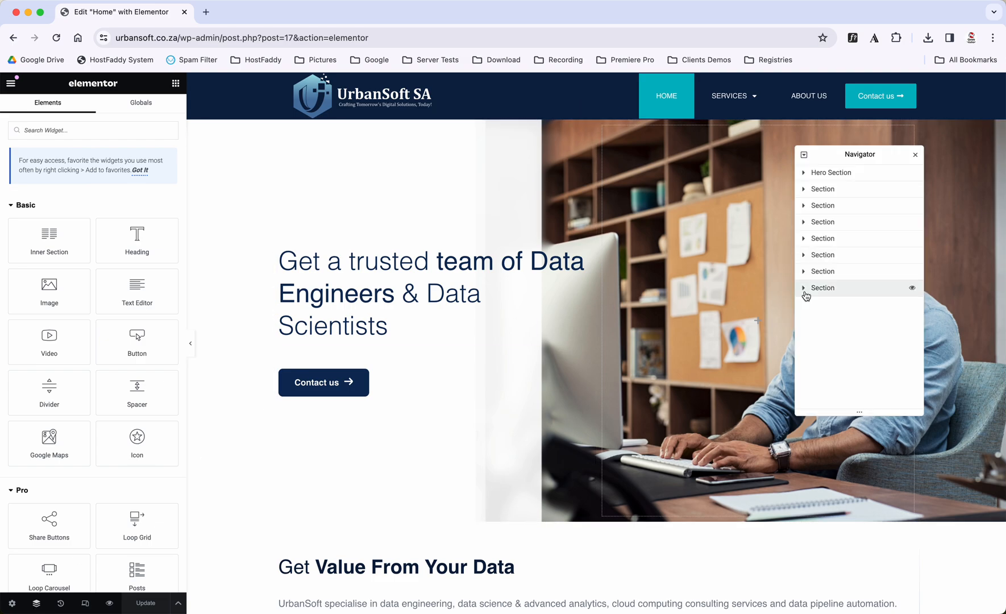
pyautogui.moveTo(829, 165); pyautogui.dragTo(877, 130)
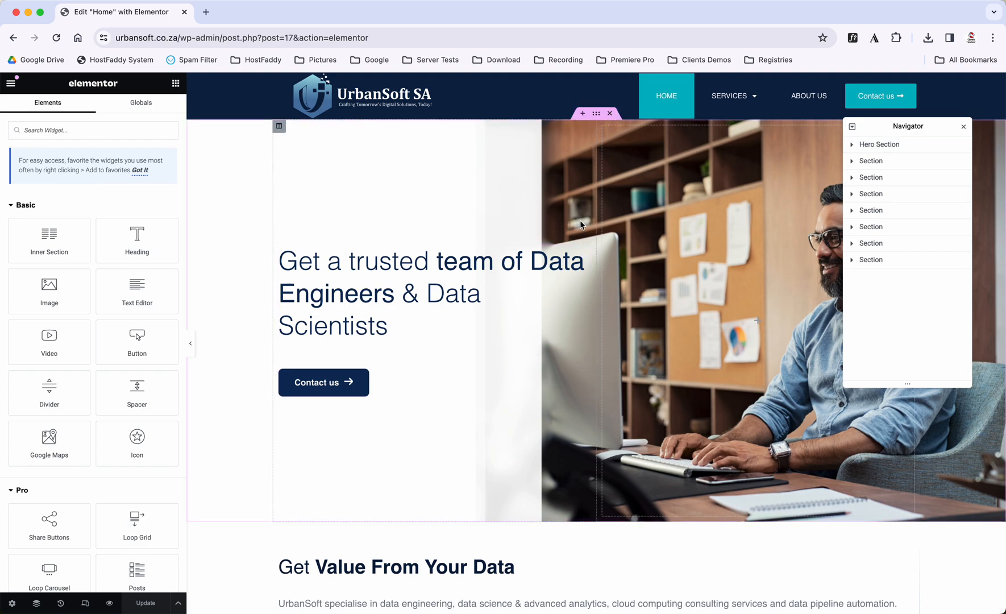
# Step: Review the page's sections by selecting each Navigator entry in order, from Hero Section to the last Section
pyautogui.scroll(-3, 582, 335)
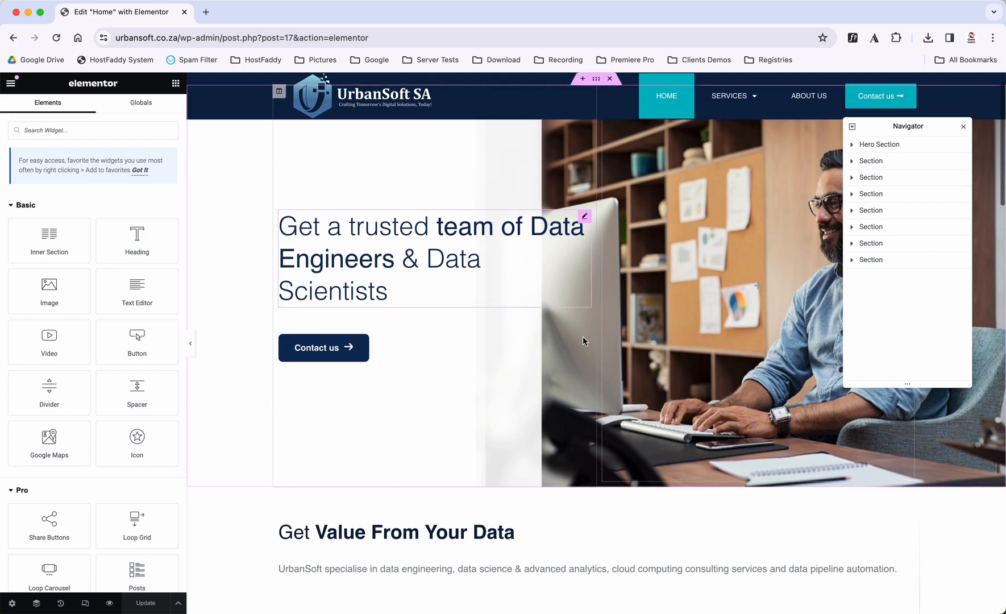
pyautogui.scroll(-1, 582, 340)
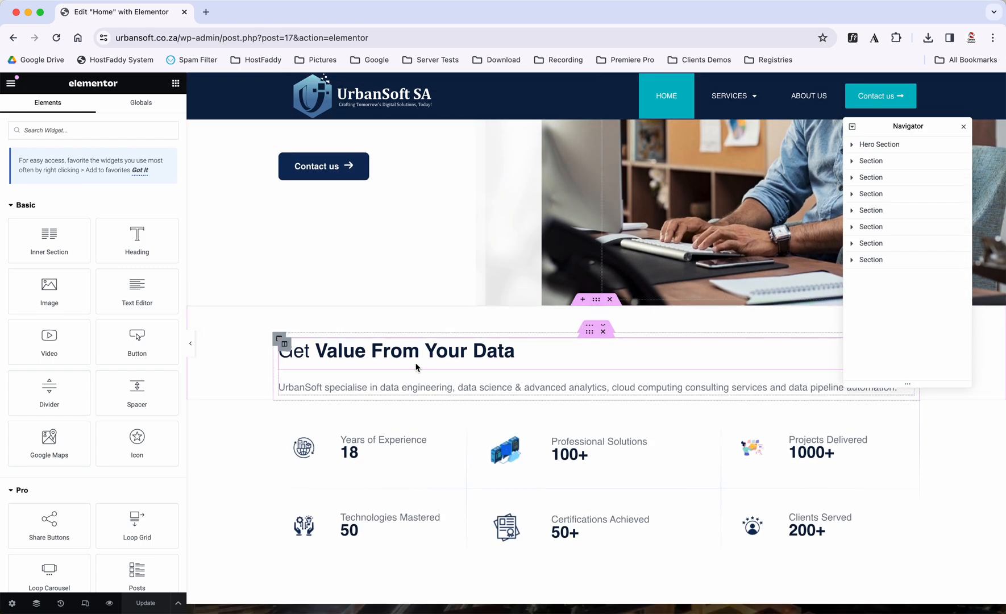
pyautogui.scroll(-2, 415, 367)
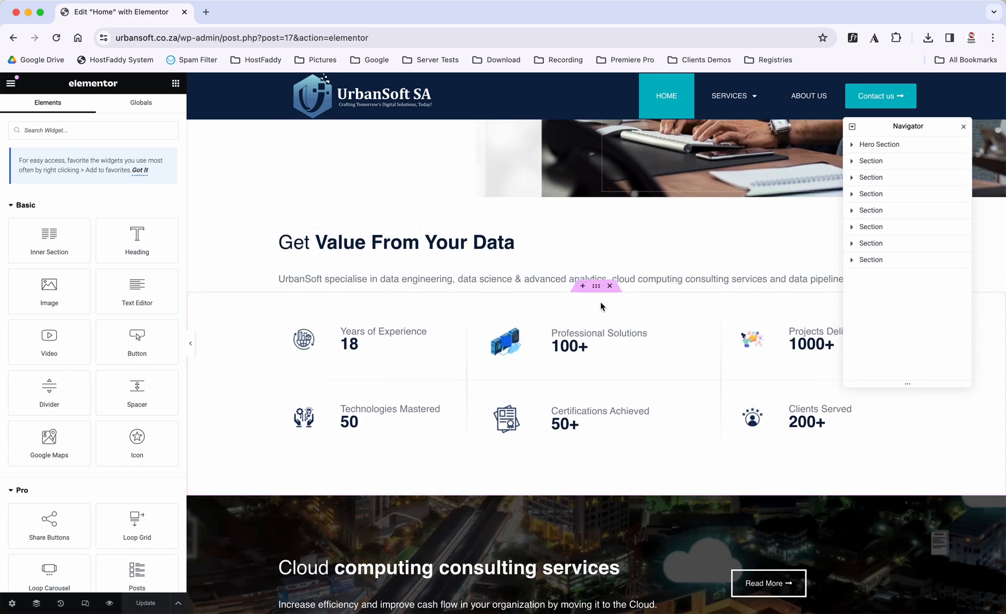
pyautogui.scroll(-4, 597, 357)
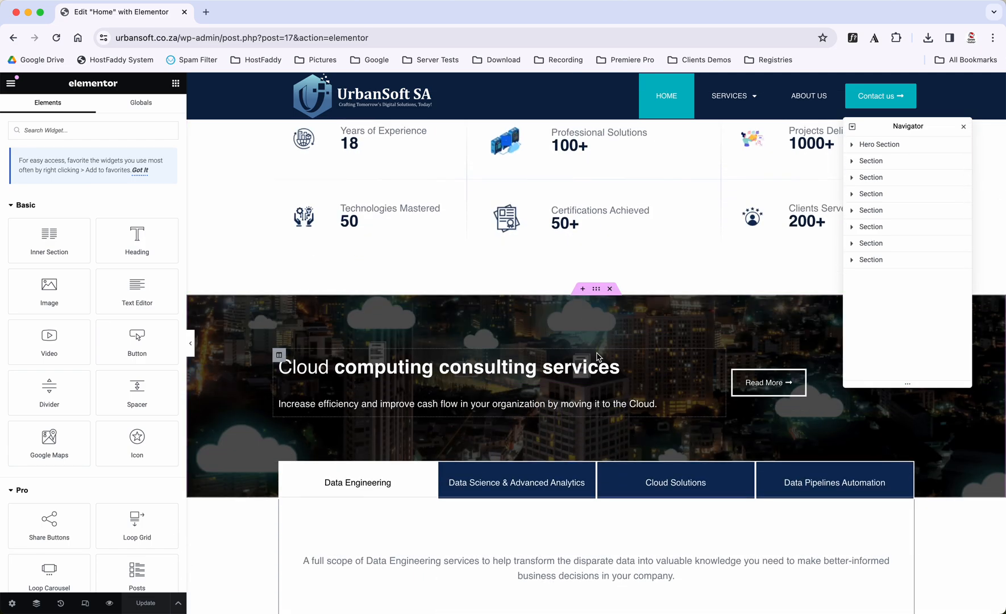
pyautogui.scroll(-10, 596, 357)
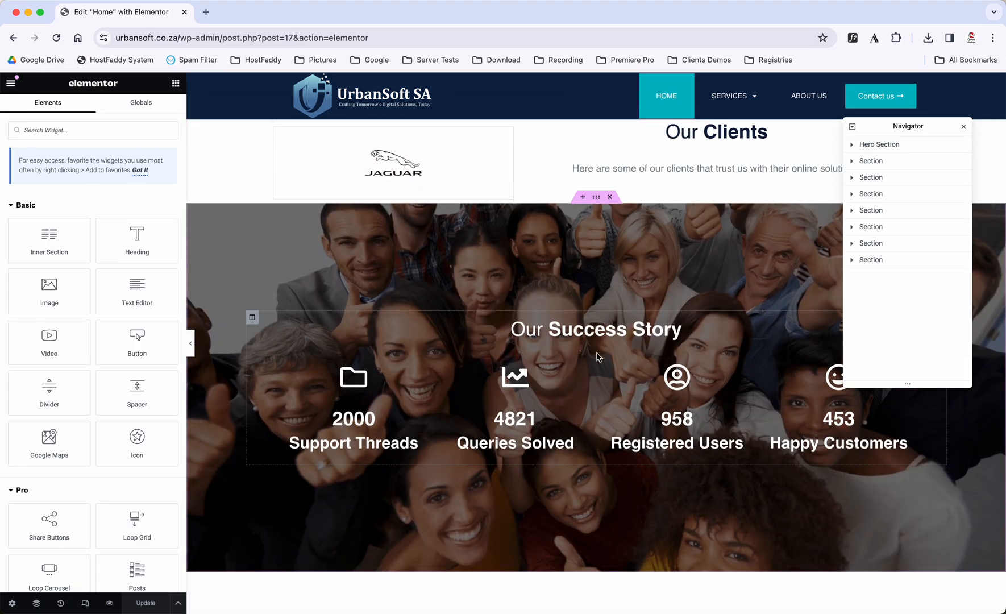
pyautogui.click(906, 147)
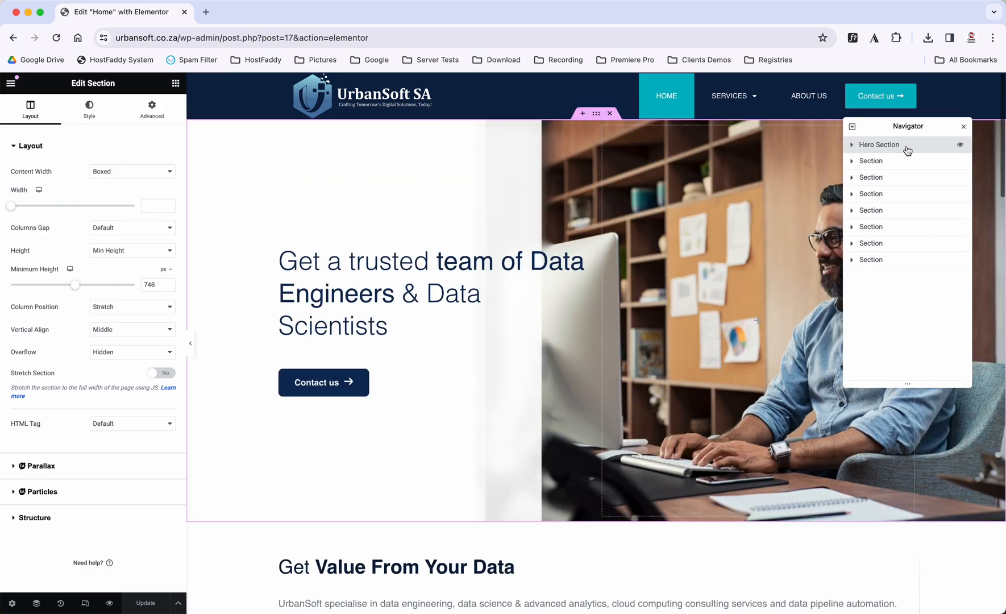
pyautogui.click(905, 162)
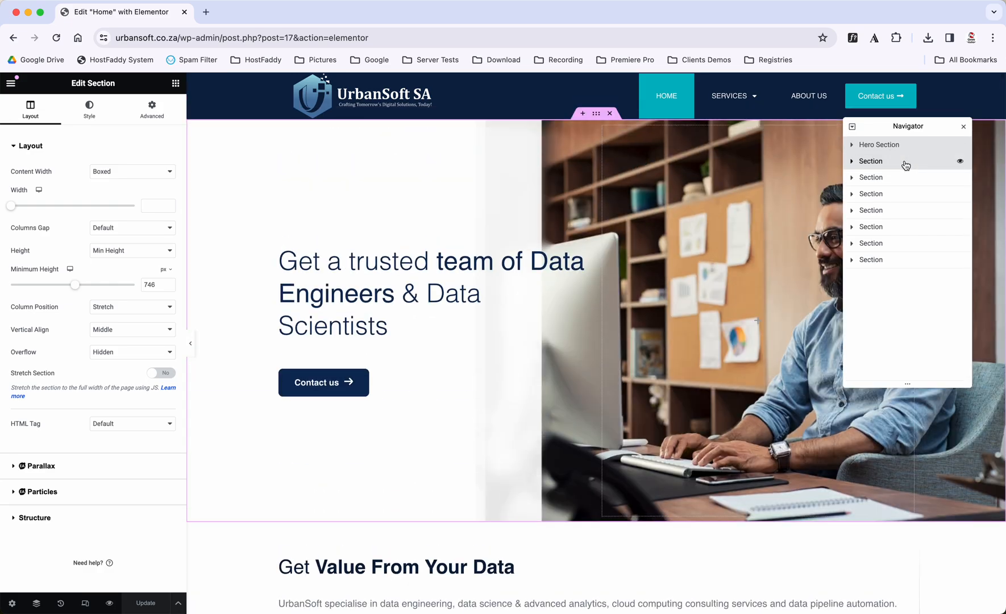
pyautogui.click(903, 179)
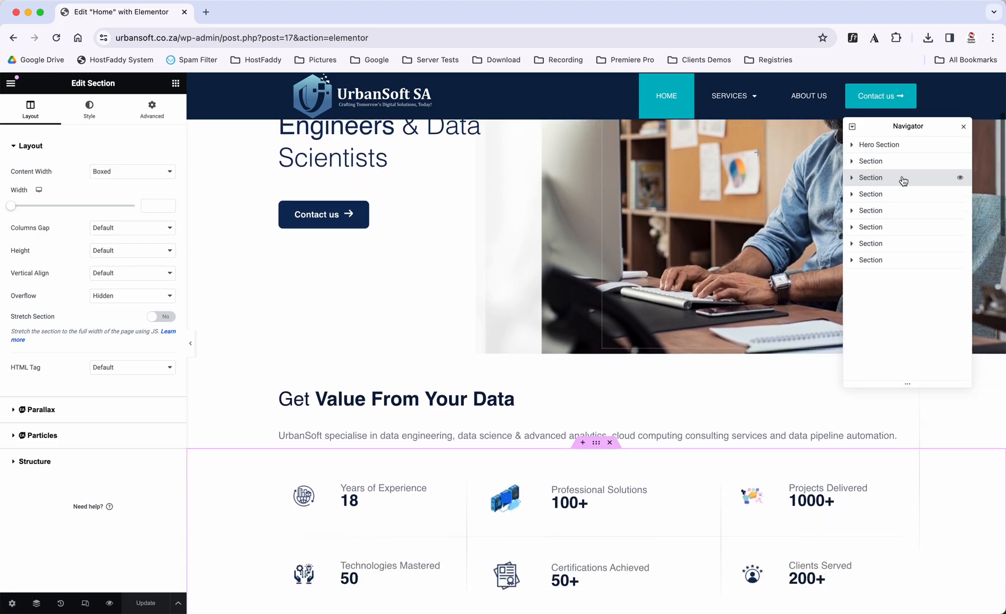
pyautogui.click(899, 194)
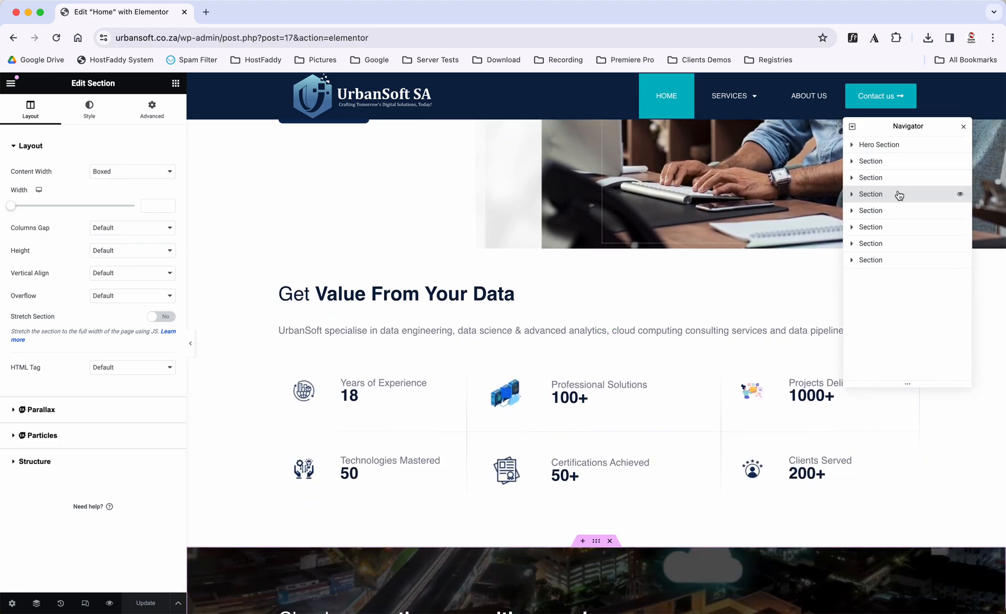
pyautogui.click(895, 212)
pyautogui.click(894, 227)
pyautogui.click(892, 243)
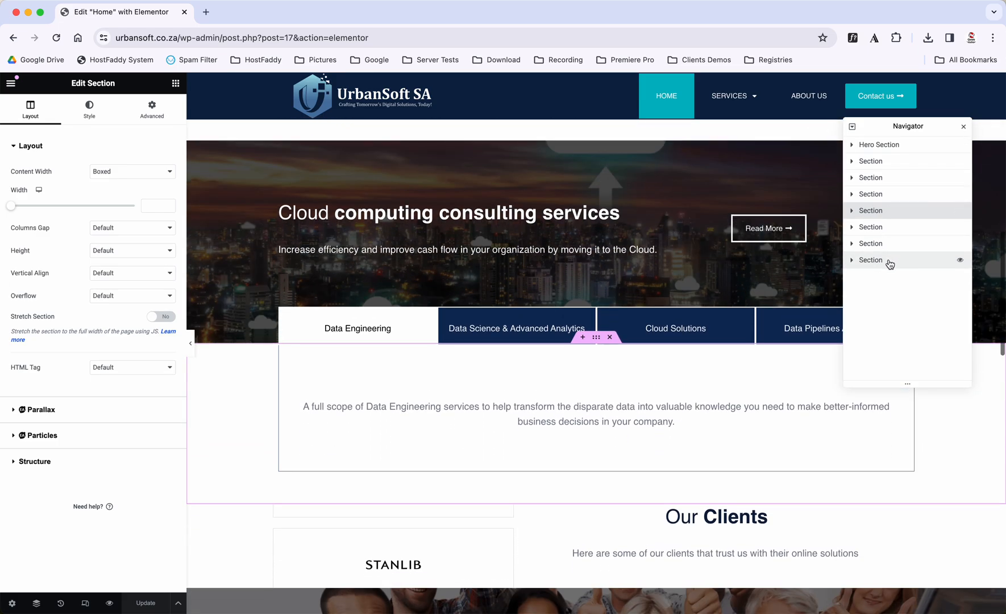
pyautogui.click(889, 260)
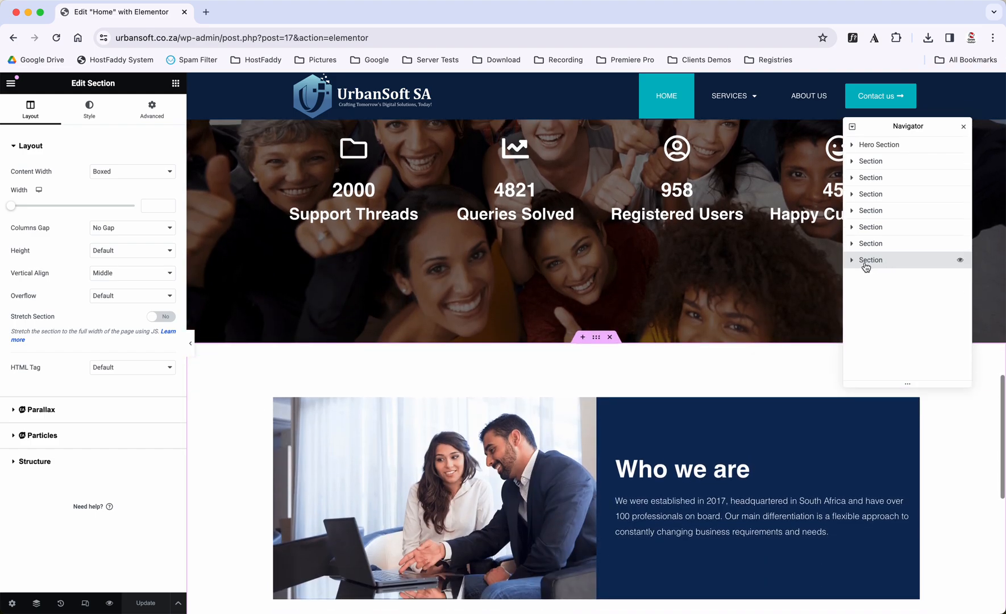
# Step: Expand the last Section and both of its columns in the Navigator to show their Image and Heading widgets
pyautogui.click(851, 261)
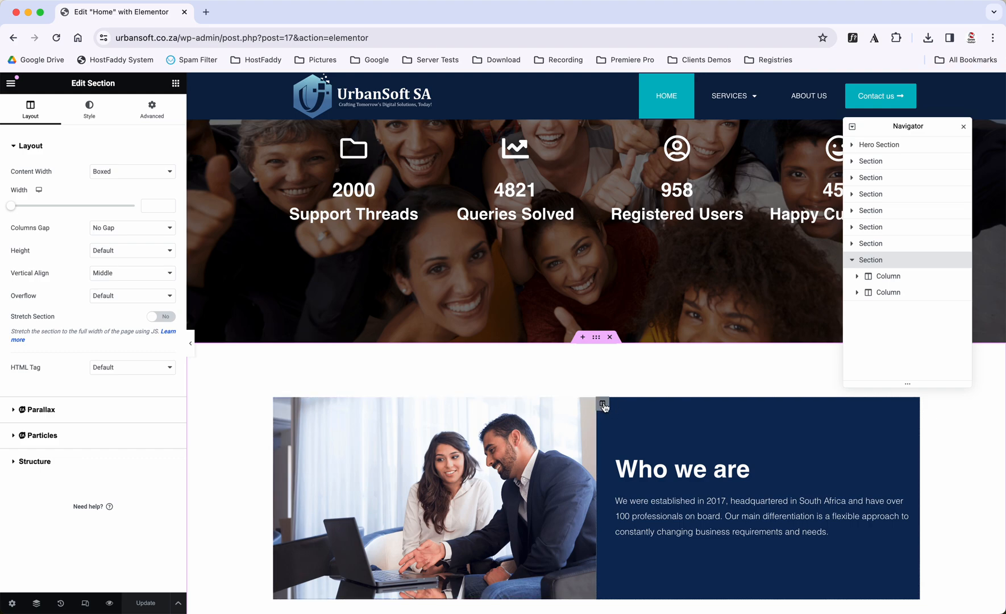
pyautogui.click(857, 276)
pyautogui.click(857, 309)
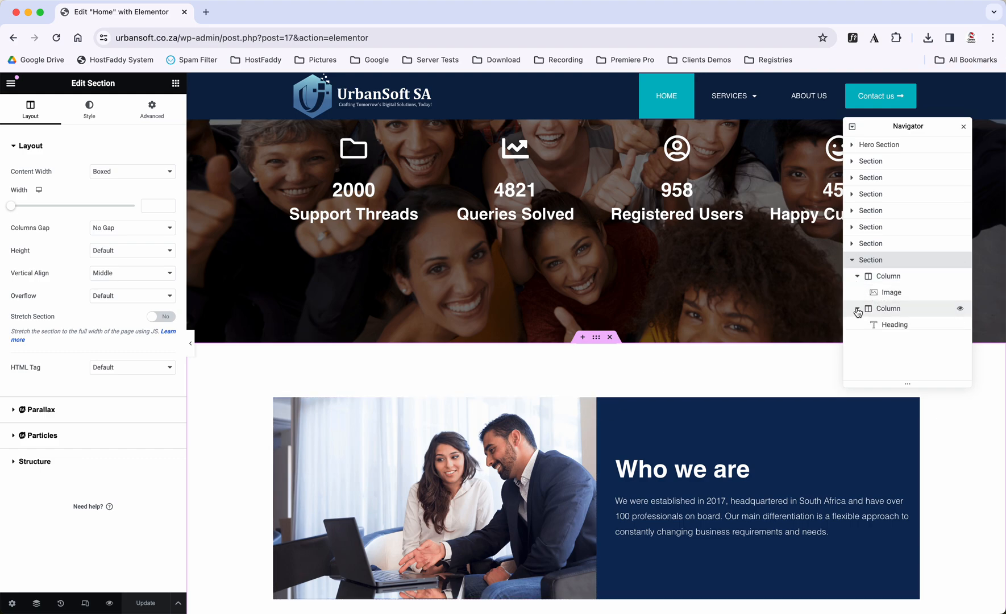
# Step: Select the Image widget of the Who we are section, view its image in the media chooser, and close it without replacing the image
pyautogui.click(888, 293)
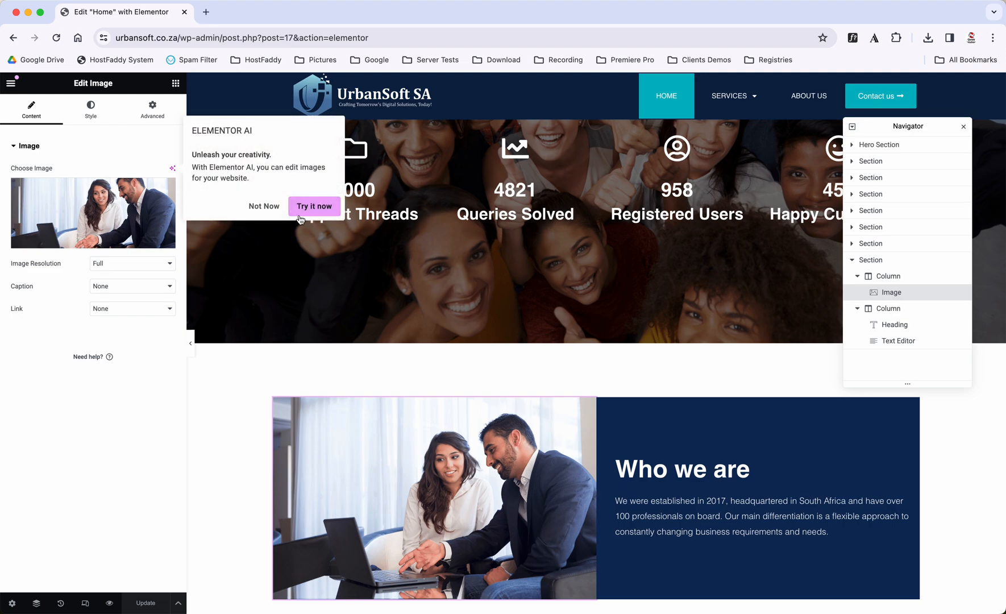
pyautogui.click(263, 207)
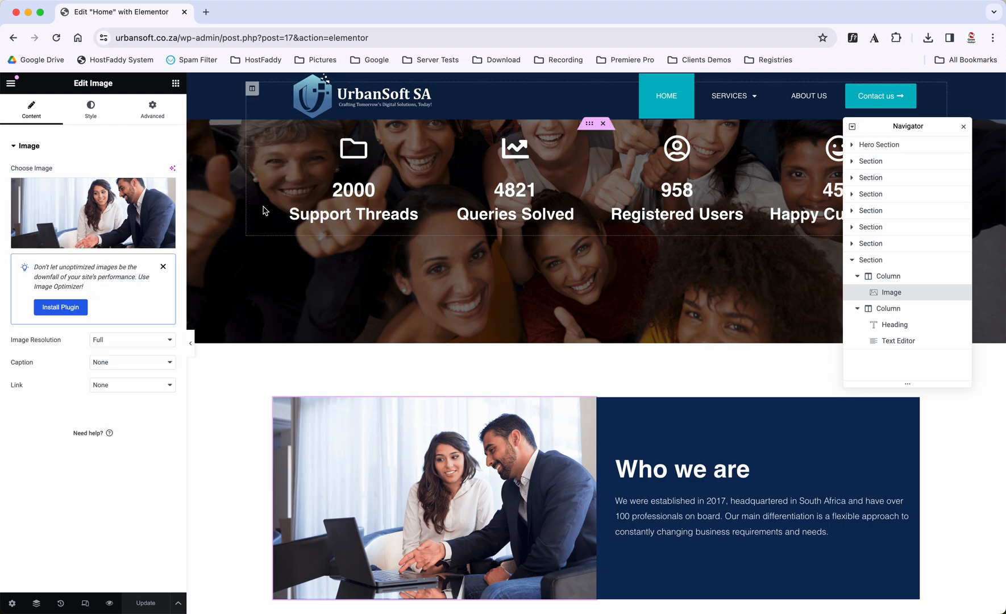
pyautogui.click(83, 204)
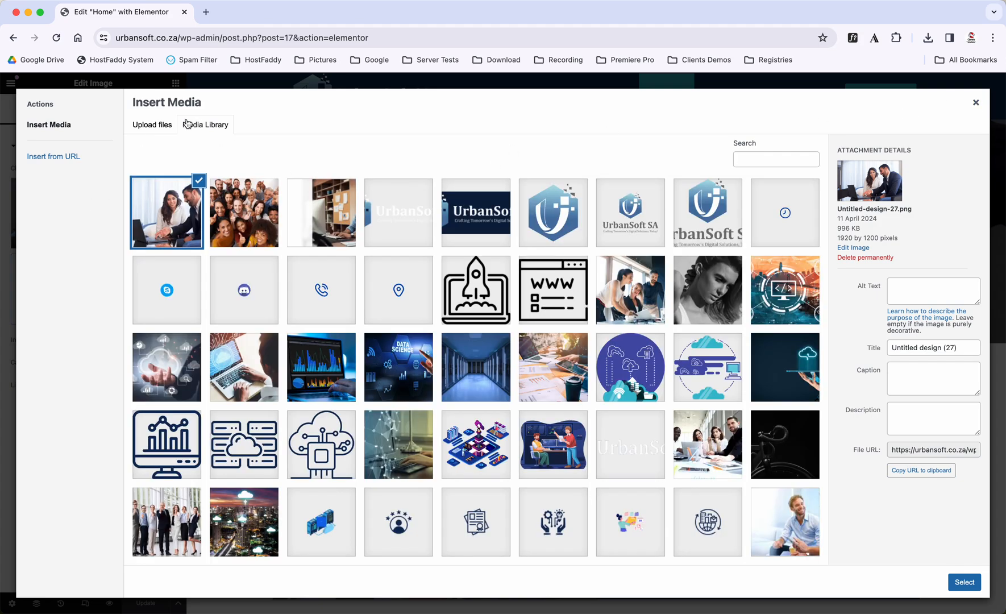
pyautogui.click(150, 127)
pyautogui.click(975, 103)
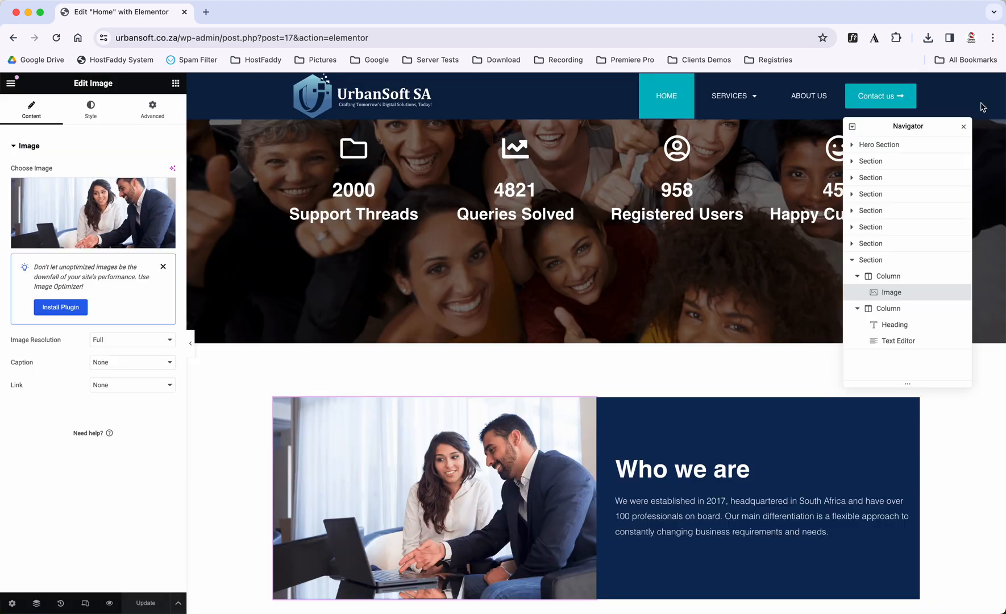
# Step: Return to the hero section, place the Navigator over the lower part of the hero image, and collapse the last Section
pyautogui.scroll(10, 664, 331)
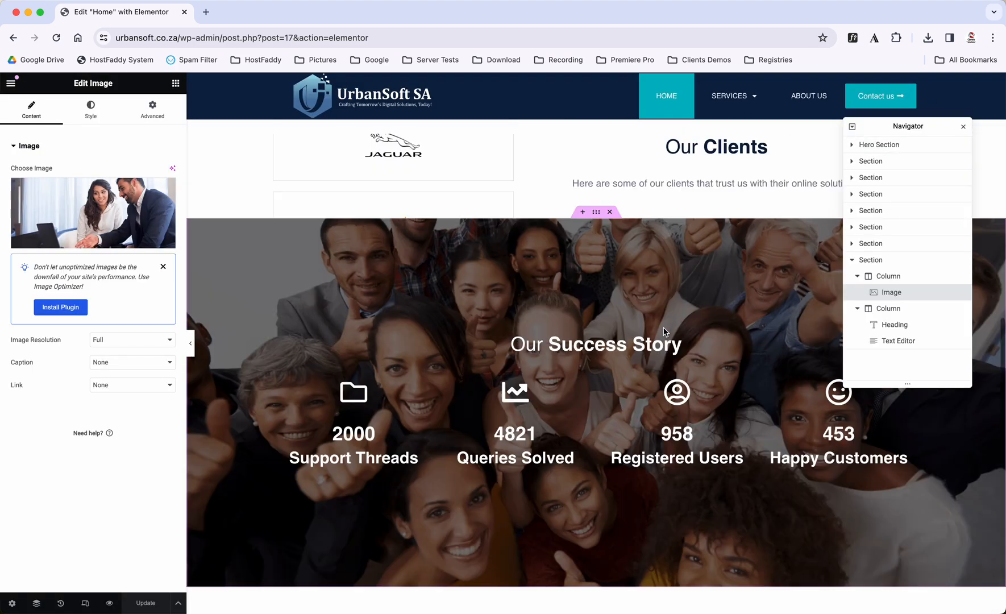
pyautogui.moveTo(888, 128); pyautogui.dragTo(919, 355)
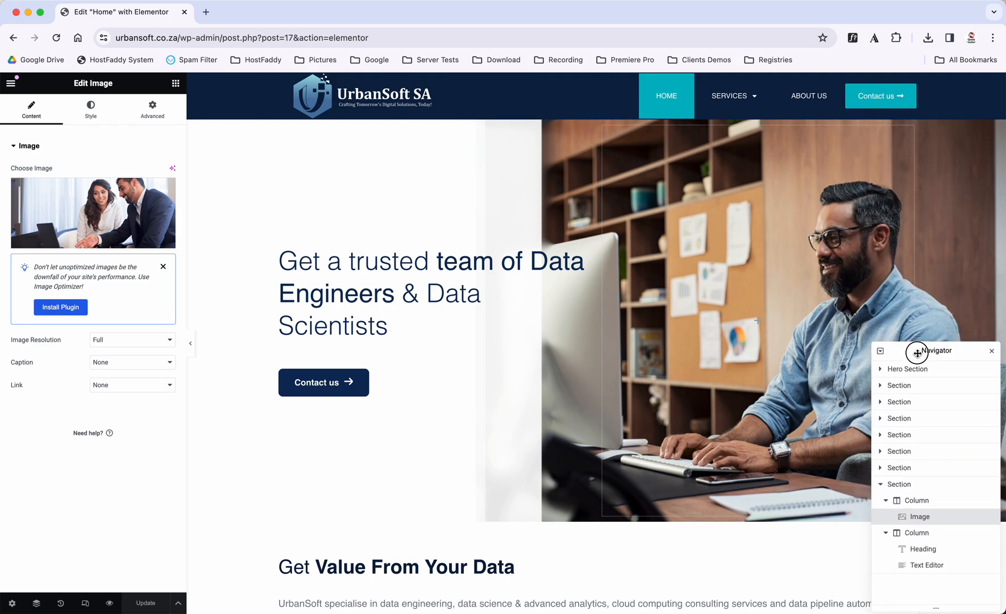
pyautogui.click(881, 485)
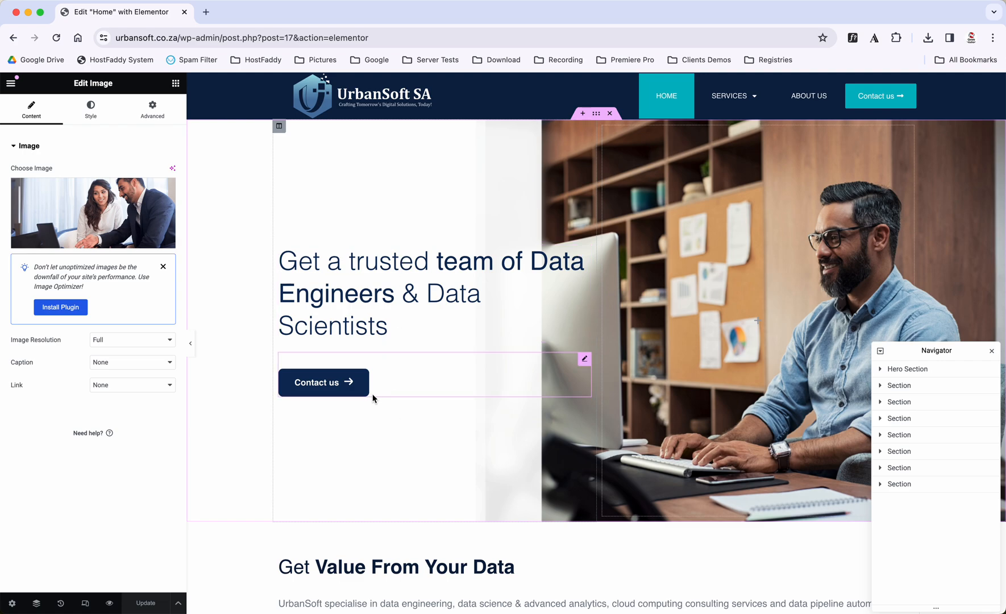
# Step: Edit the hero heading's title, inserting the word "support" after "Get a trusted"
pyautogui.click(314, 262)
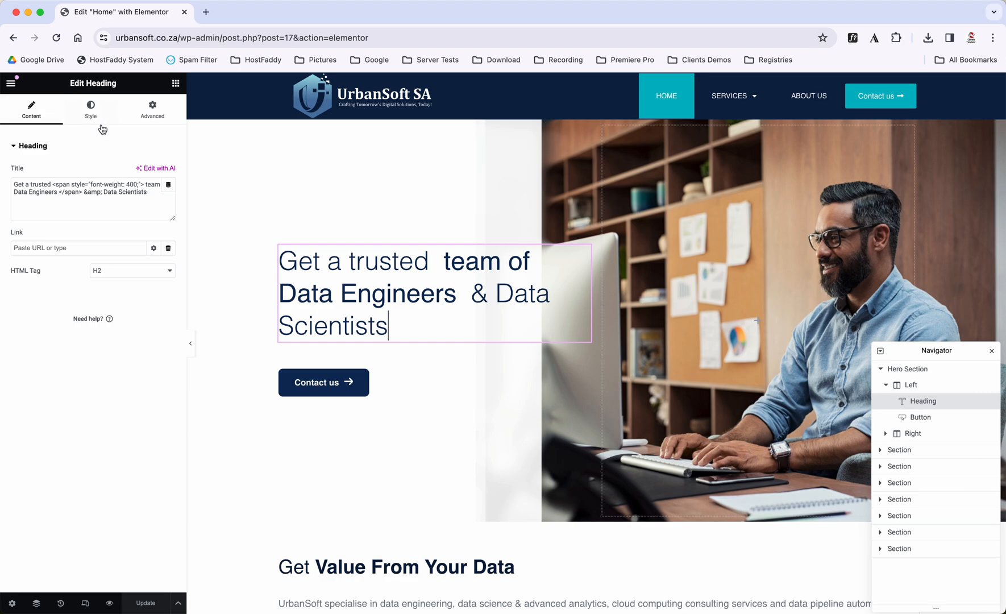
pyautogui.moveTo(15, 183); pyautogui.dragTo(52, 181)
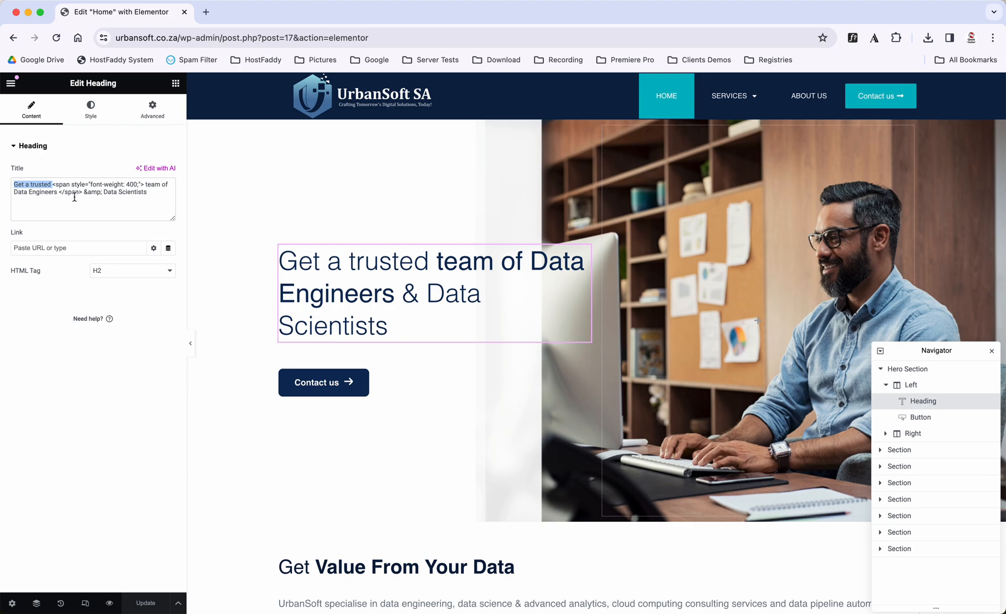
pyautogui.moveTo(59, 193); pyautogui.dragTo(151, 192)
pyautogui.click(29, 186)
pyautogui.press('BackSpace')
pyautogui.write('an')
pyautogui.press('BackSpace')
pyautogui.press('BackSpace')
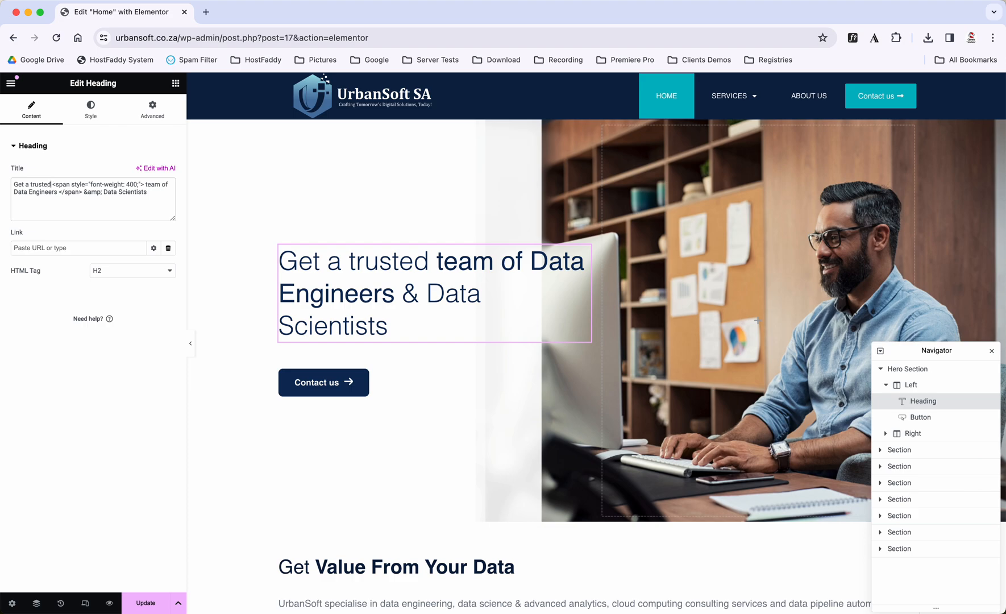
pyautogui.write('support')
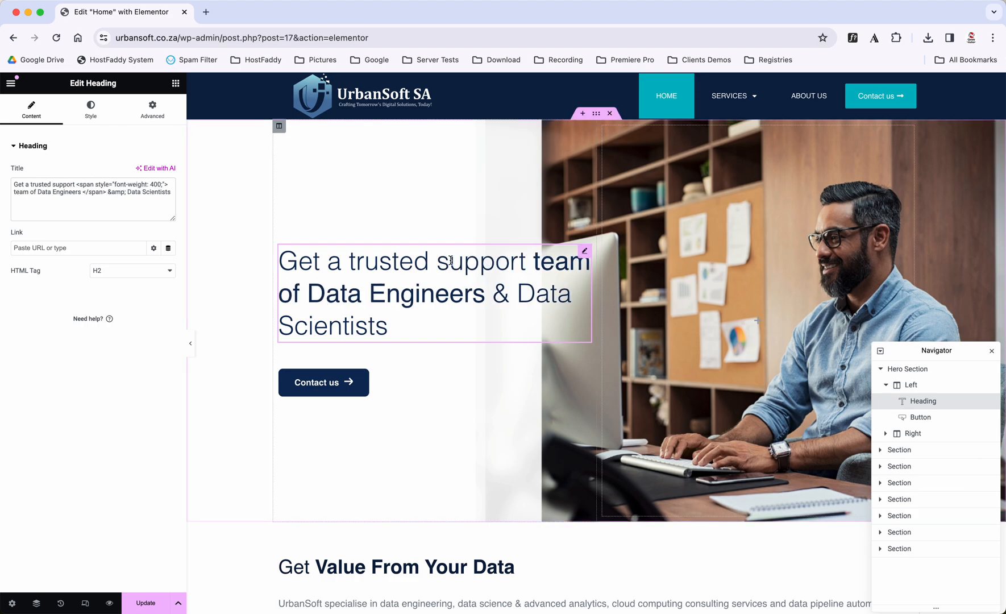
# Step: Delete the word "support" and the extra space from the hero heading directly on the page
pyautogui.moveTo(438, 264); pyautogui.dragTo(521, 263)
pyautogui.click(527, 264)
pyautogui.press('BackSpace')
pyautogui.press('BackSpace')
pyautogui.press('BackSpace')
pyautogui.press('BackSpace')
pyautogui.press('BackSpace')
pyautogui.press('BackSpace')
pyautogui.press('BackSpace')
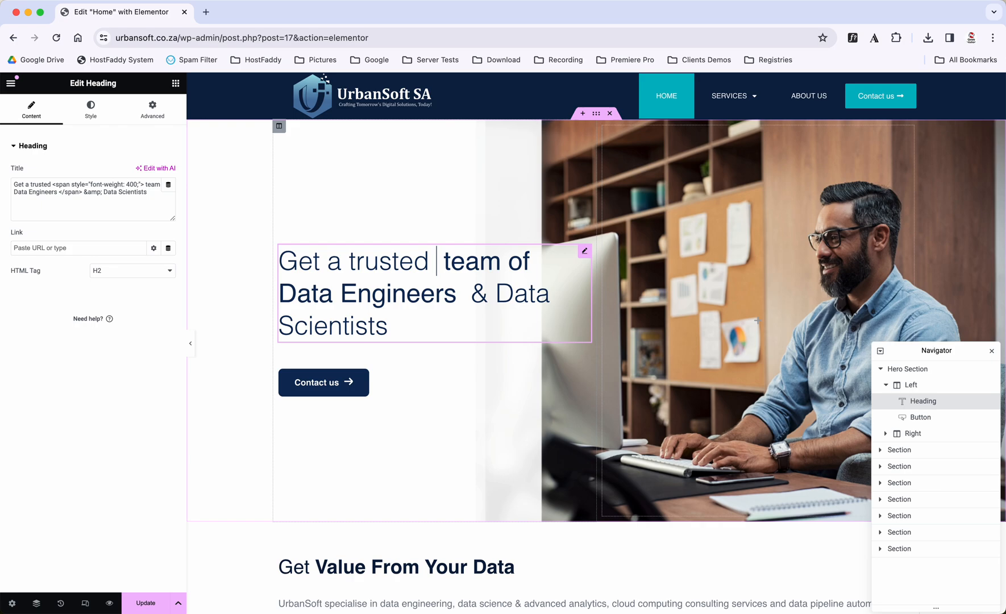
pyautogui.press('BackSpace')
pyautogui.press('BackSpace')
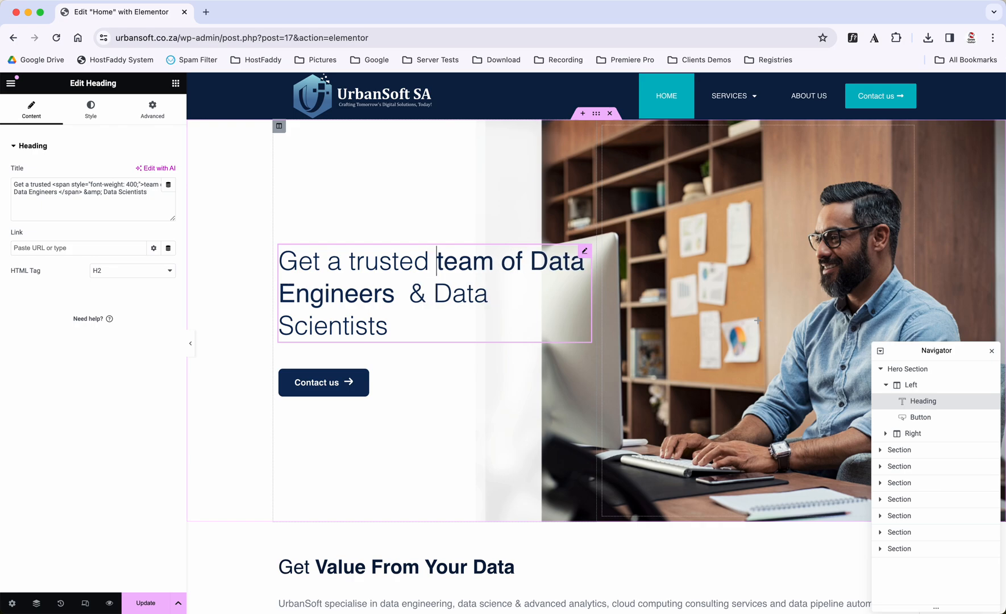
# Step: Append "hello there" to the hero heading on the page, and remove it again in the heading's title setting
pyautogui.click(408, 326)
pyautogui.write('hello there')
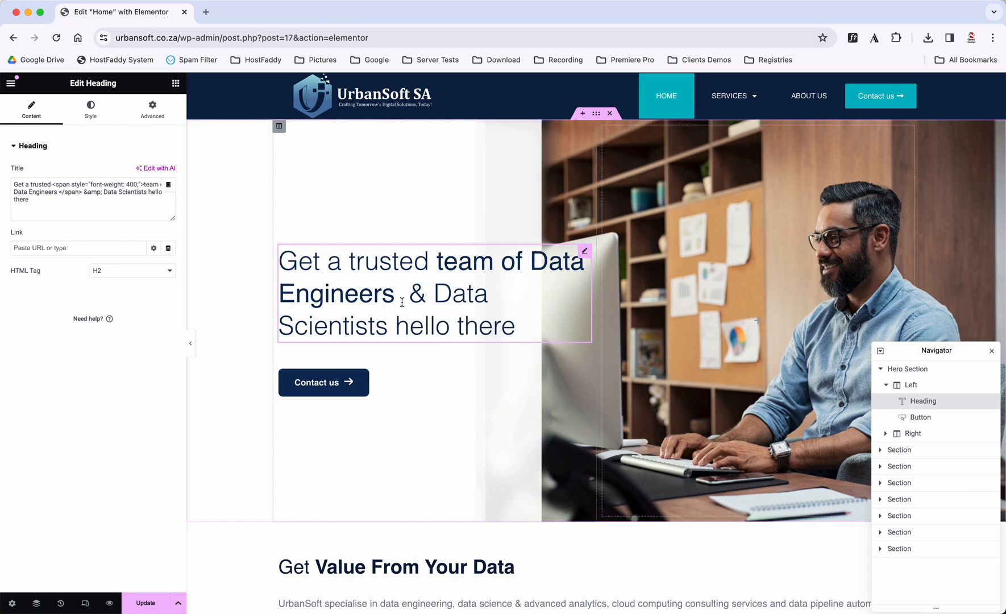
pyautogui.click(46, 204)
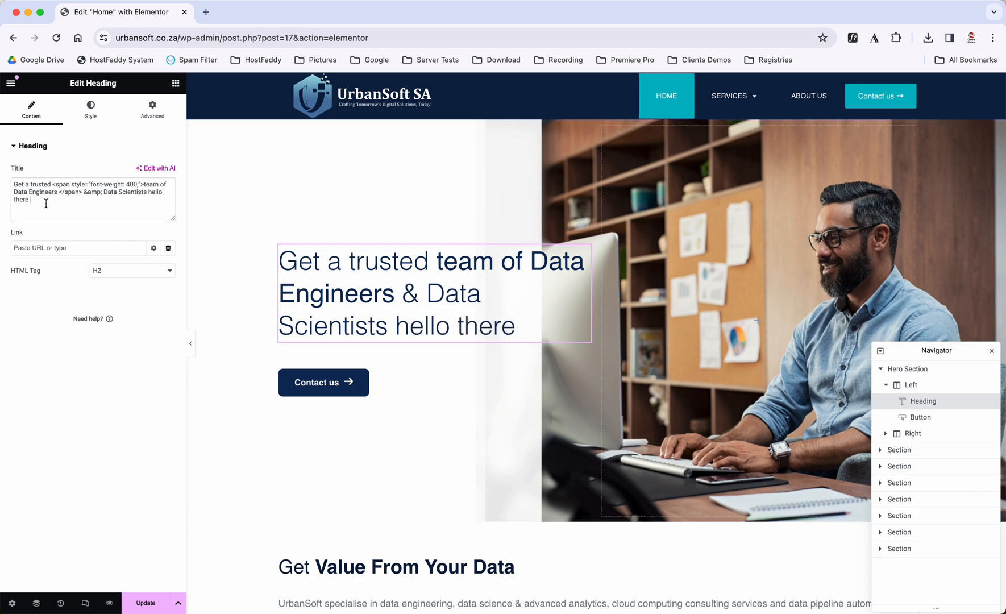
pyautogui.press('BackSpace')
pyautogui.press('BackSpace')
pyautogui.press('BackSpace')
pyautogui.press('BackSpace')
pyautogui.press('BackSpace')
pyautogui.press('BackSpace')
pyautogui.press('BackSpace')
pyautogui.press('BackSpace')
pyautogui.press('BackSpace')
pyautogui.press('BackSpace')
pyautogui.press('BackSpace')
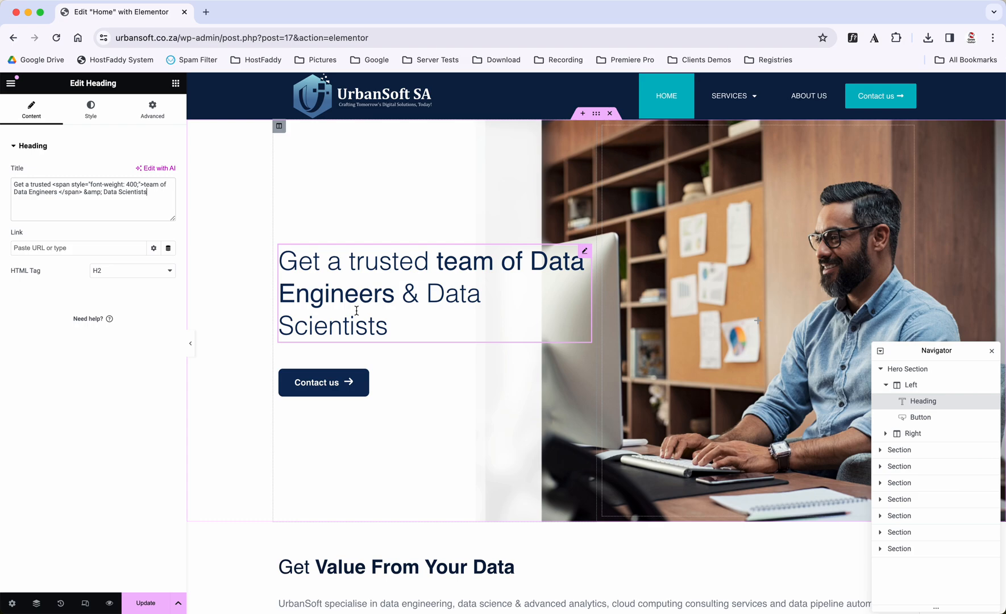
# Step: Change the hero button's text to "Contact us today", and restore it to "Contact us"
pyautogui.click(328, 391)
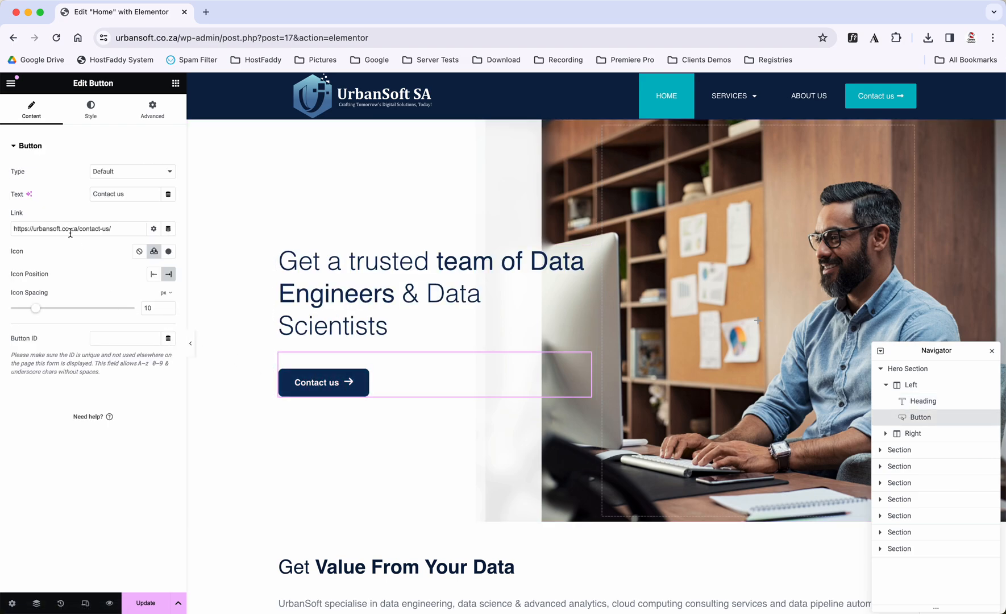
pyautogui.write('today')
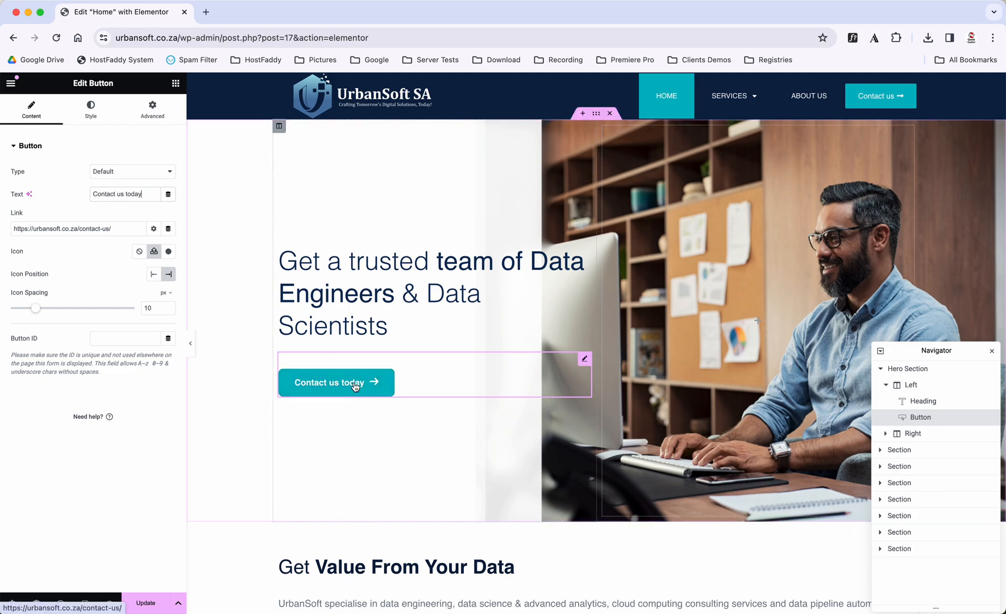
pyautogui.press('BackSpace')
pyautogui.press('BackSpace')
pyautogui.press('BackSpace')
pyautogui.press('BackSpace')
pyautogui.press('BackSpace')
pyautogui.press('BackSpace')
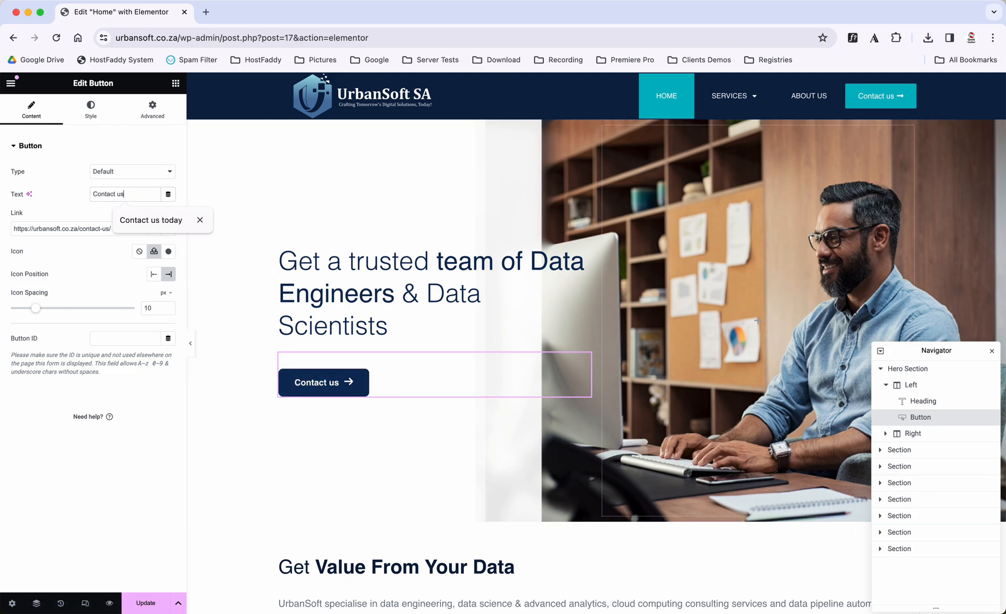
# Step: Open the hero Contact us button's style settings and pick white as its normal-state text colour
pyautogui.click(50, 172)
pyautogui.click(90, 108)
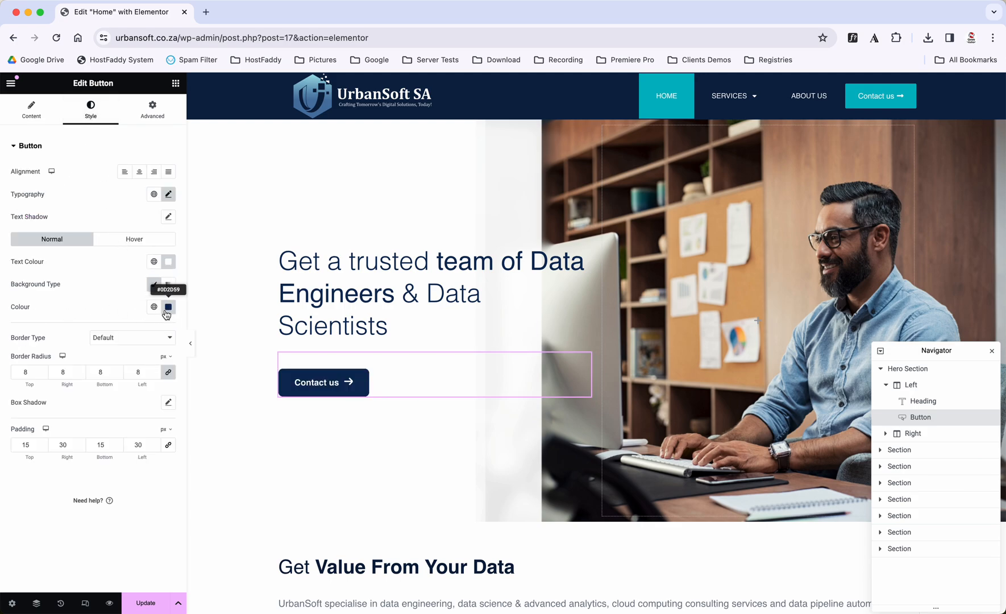
pyautogui.click(169, 262)
pyautogui.moveTo(200, 320); pyautogui.dragTo(90, 289)
# Step: Set the Contact us button's hover-state text colour, trying black #000000 before settling on white
pyautogui.click(125, 241)
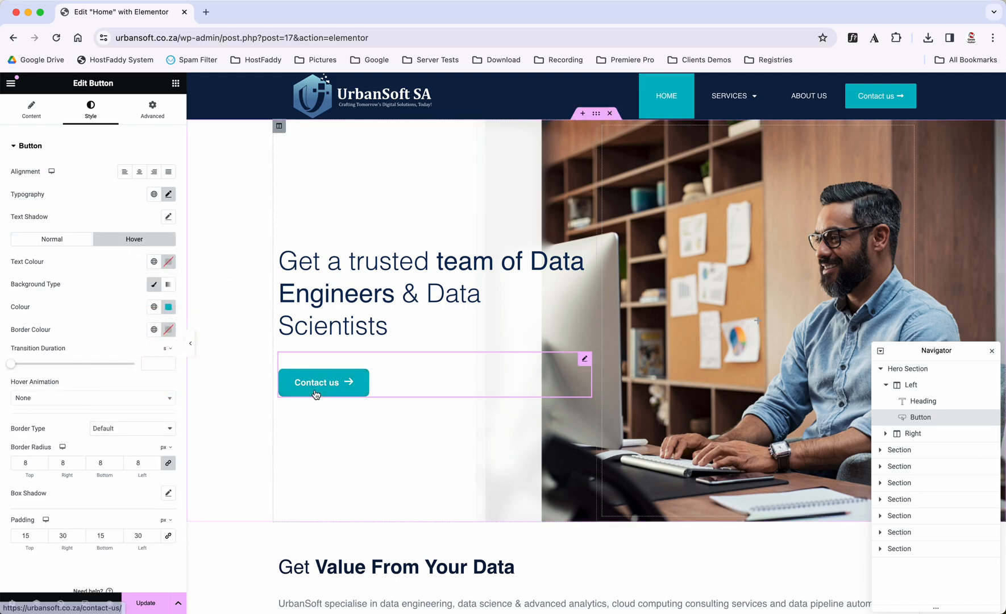
pyautogui.click(170, 263)
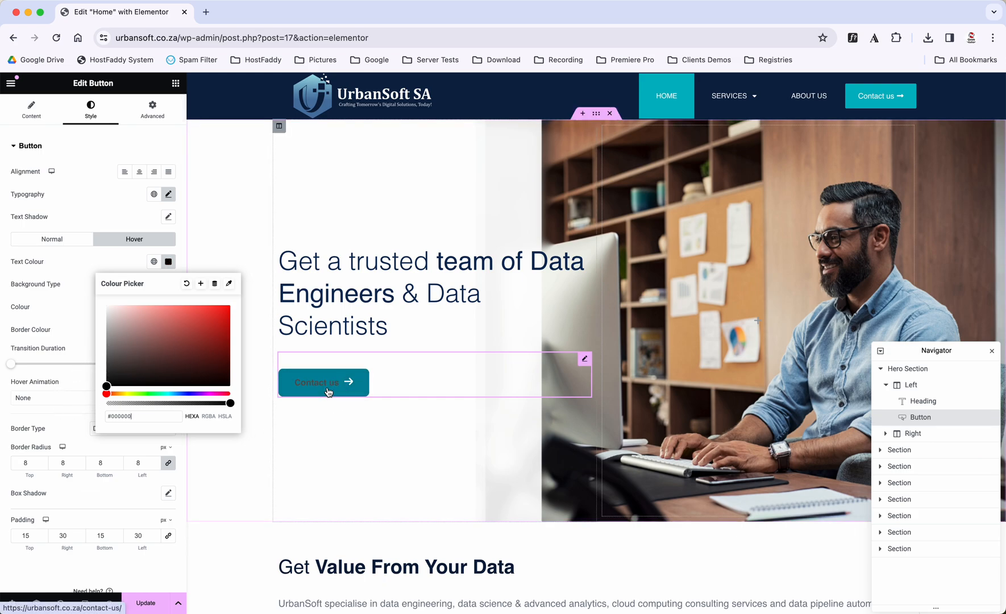
pyautogui.moveTo(142, 335); pyautogui.dragTo(69, 286)
pyautogui.click(81, 258)
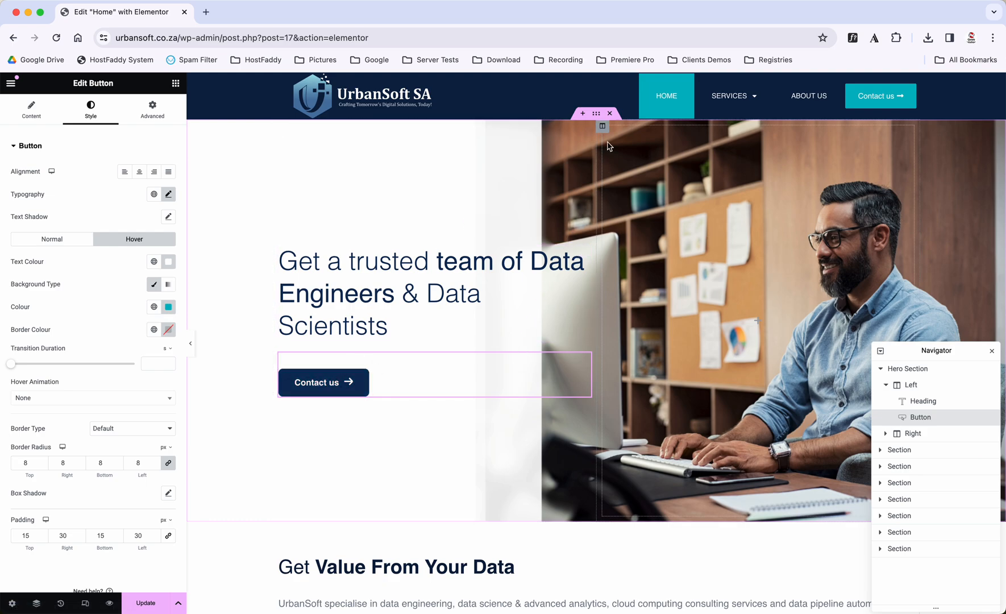
# Step: Select the hero section, try a smaller minimum height of 558 px, and set it to 750 px
pyautogui.click(596, 113)
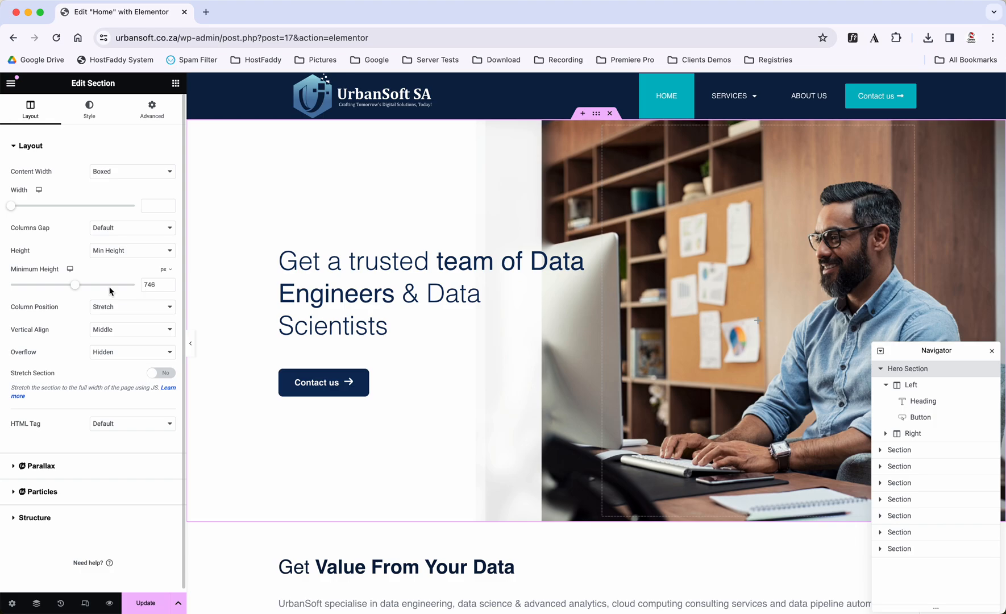
pyautogui.click(74, 286)
pyautogui.moveTo(74, 285)
pyautogui.mouseDown()
pyautogui.moveTo(45, 285)
pyautogui.moveTo(94, 284)
pyautogui.moveTo(58, 284)
pyautogui.mouseUp()
pyautogui.doubleClick(152, 284)
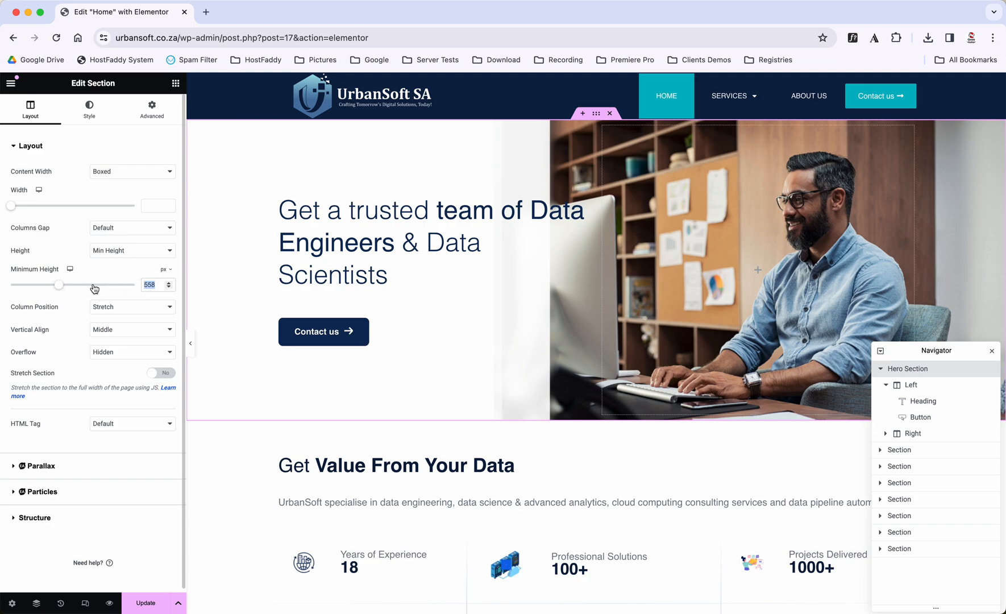
pyautogui.write('750')
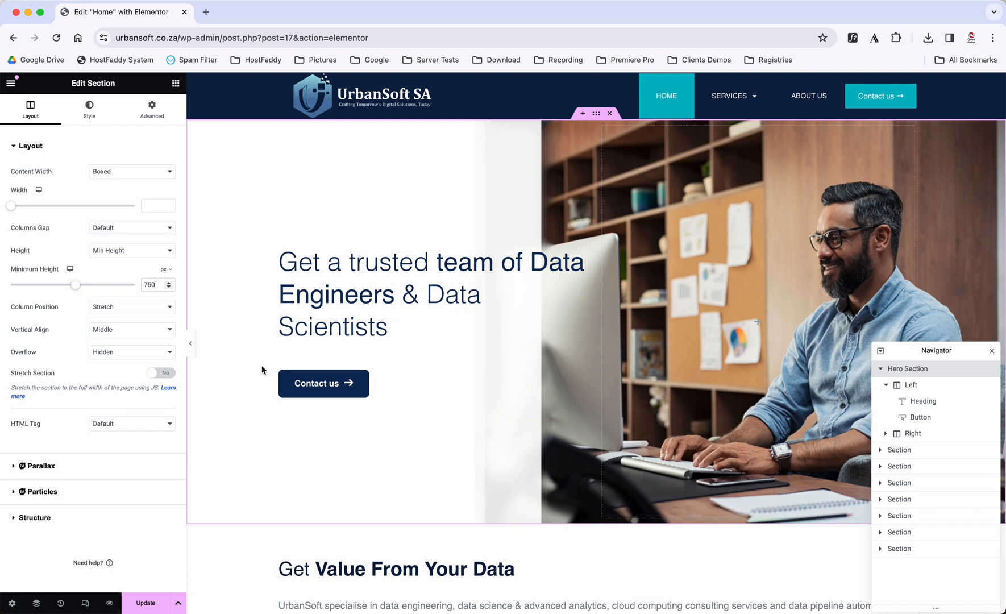
pyautogui.scroll(-5, 262, 367)
pyautogui.scroll(4, 262, 366)
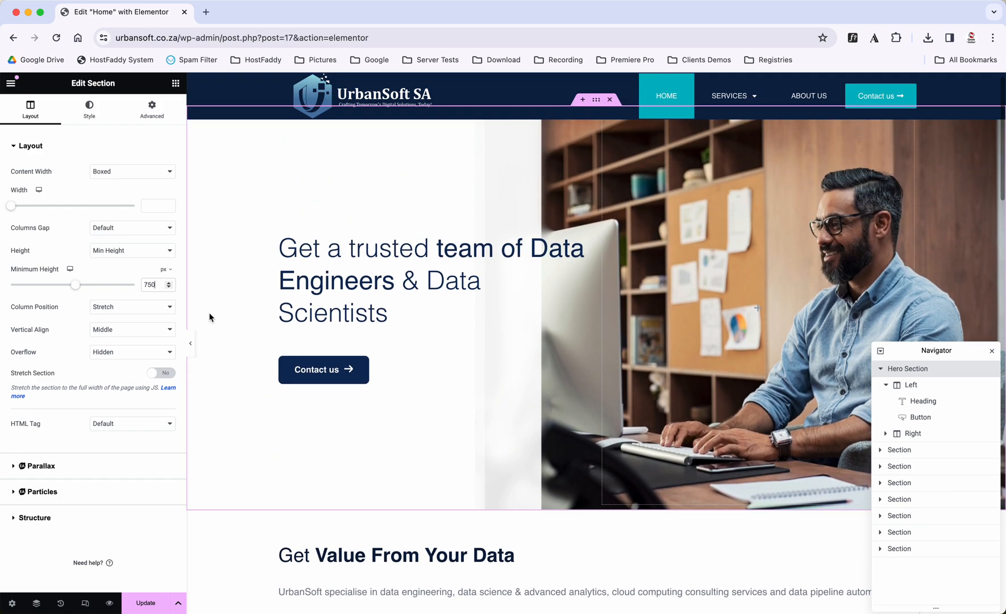
# Step: Review the hero section's background style and its image in the media library, and close the library without replacing the image
pyautogui.click(89, 109)
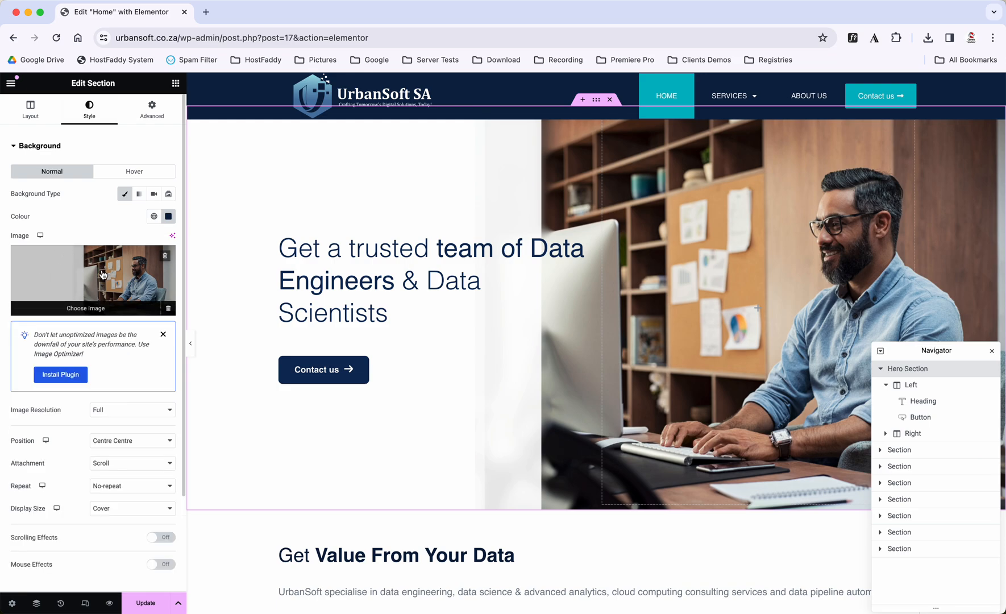
pyautogui.click(103, 275)
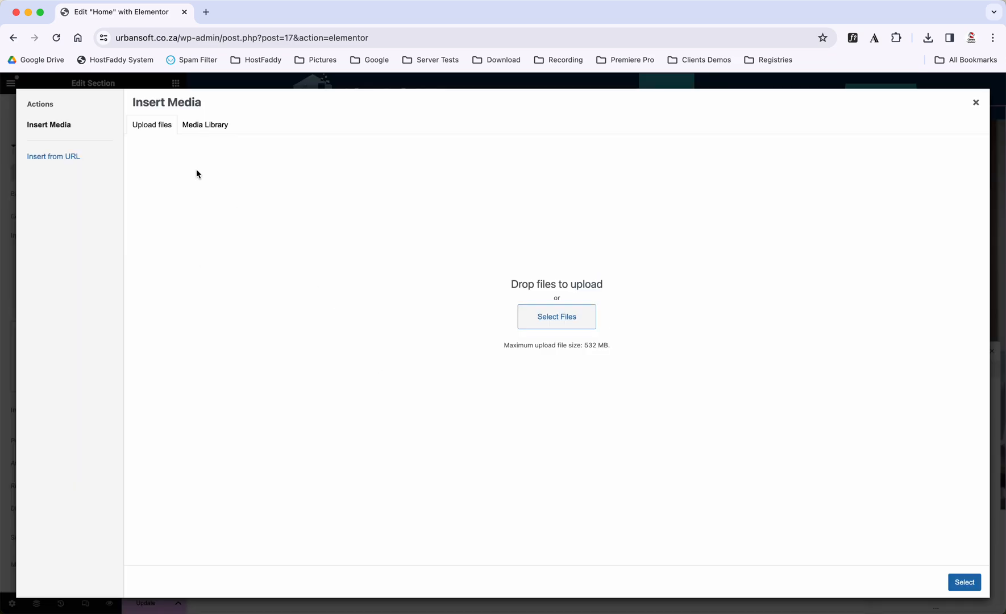
pyautogui.click(226, 129)
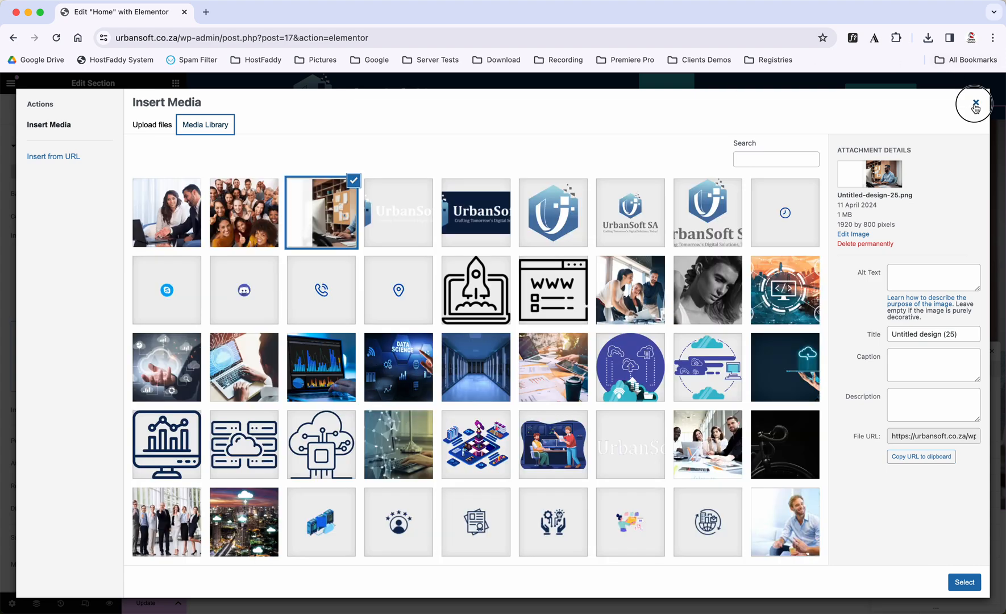
pyautogui.click(975, 104)
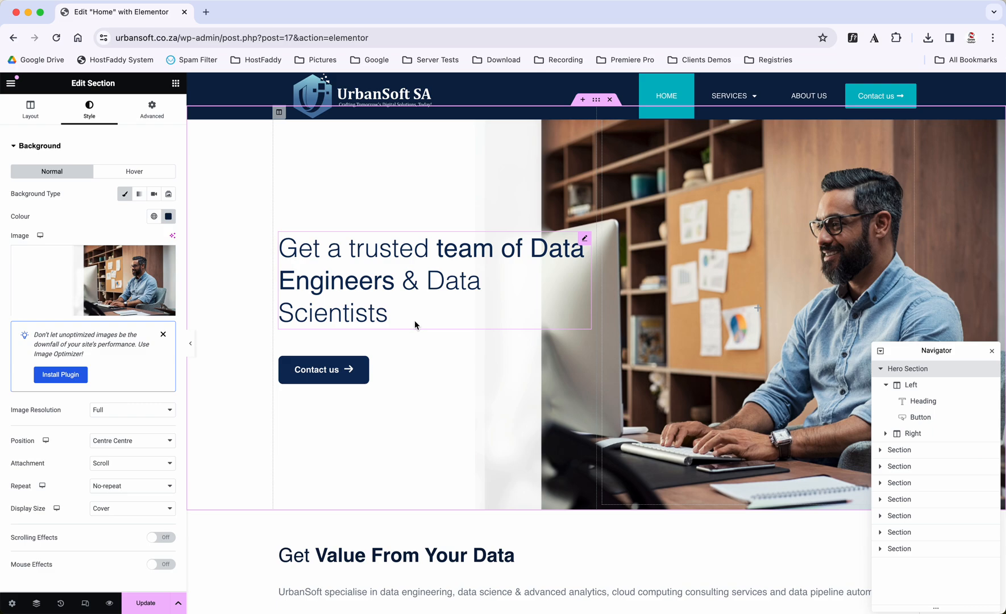
# Step: Select the section below the hero, its inner sections, and the "Get Value From Your Data" heading to reveal their nesting in the Navigator
pyautogui.scroll(-6, 414, 320)
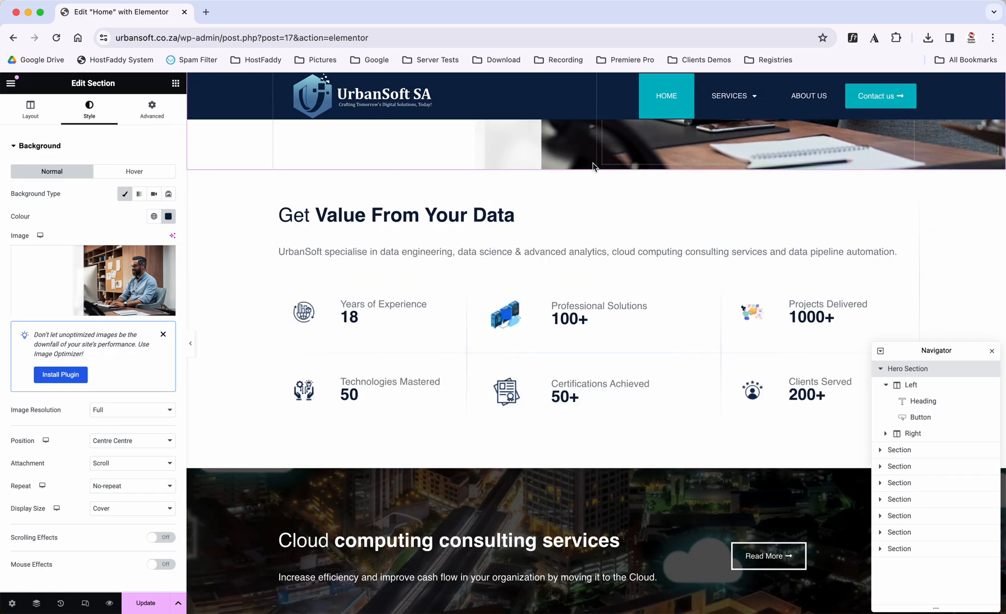
pyautogui.click(590, 198)
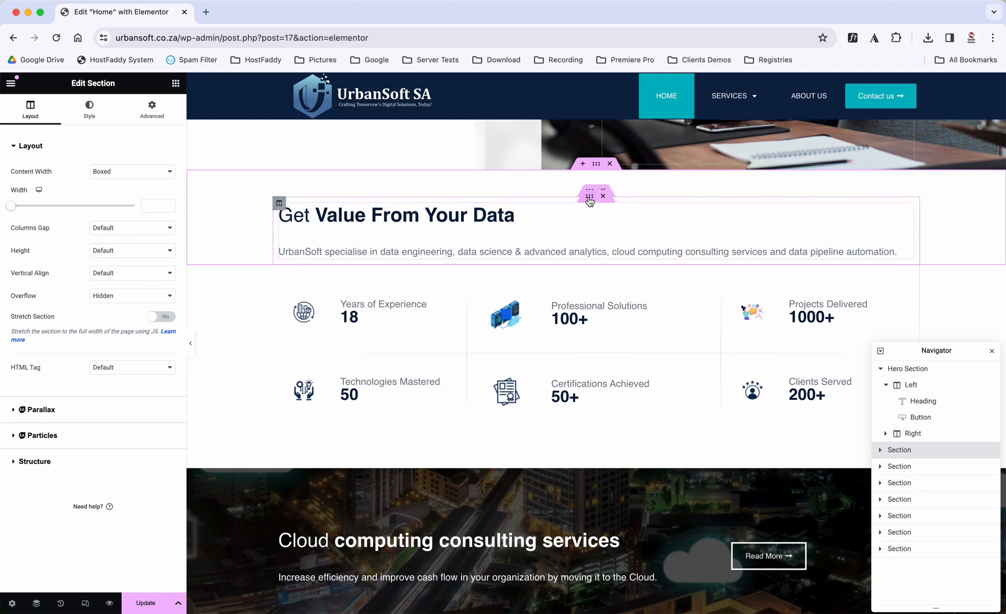
pyautogui.click(590, 193)
pyautogui.click(590, 198)
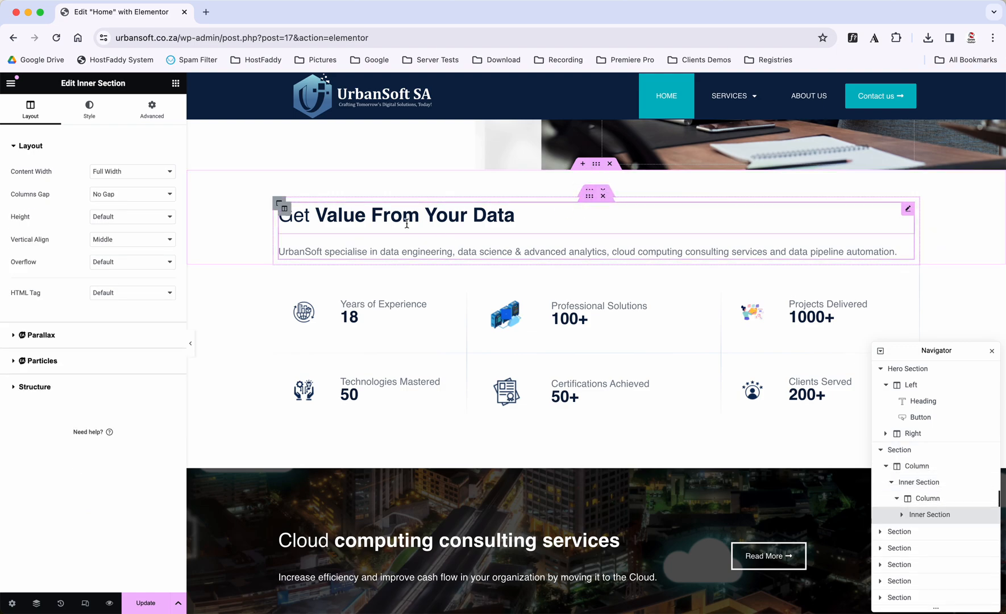
pyautogui.click(397, 215)
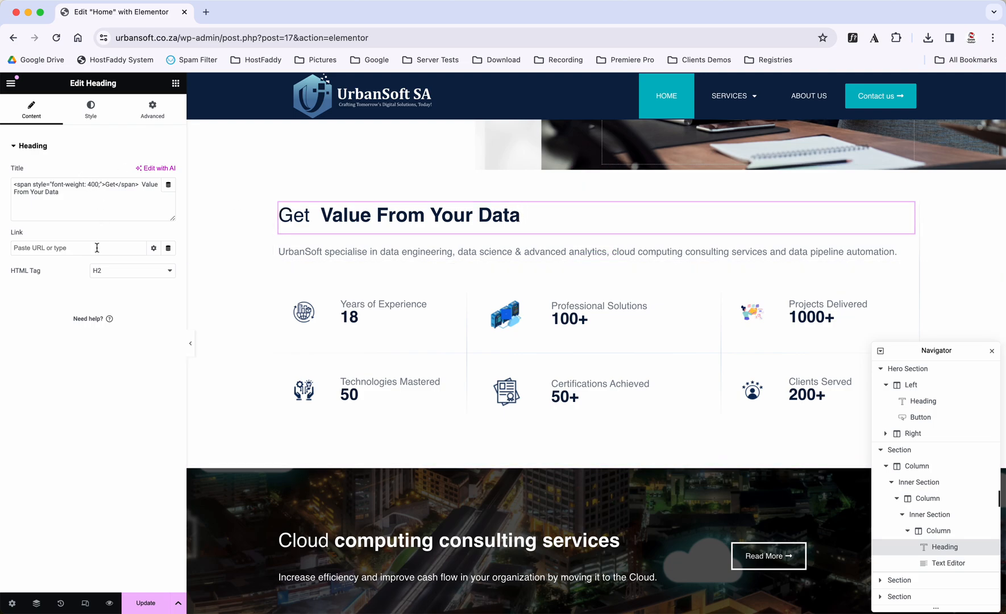
# Step: Remove the extra space after "Get" in the "Get Value From Your Data" heading's title
pyautogui.click(142, 188)
pyautogui.press('BackSpace')
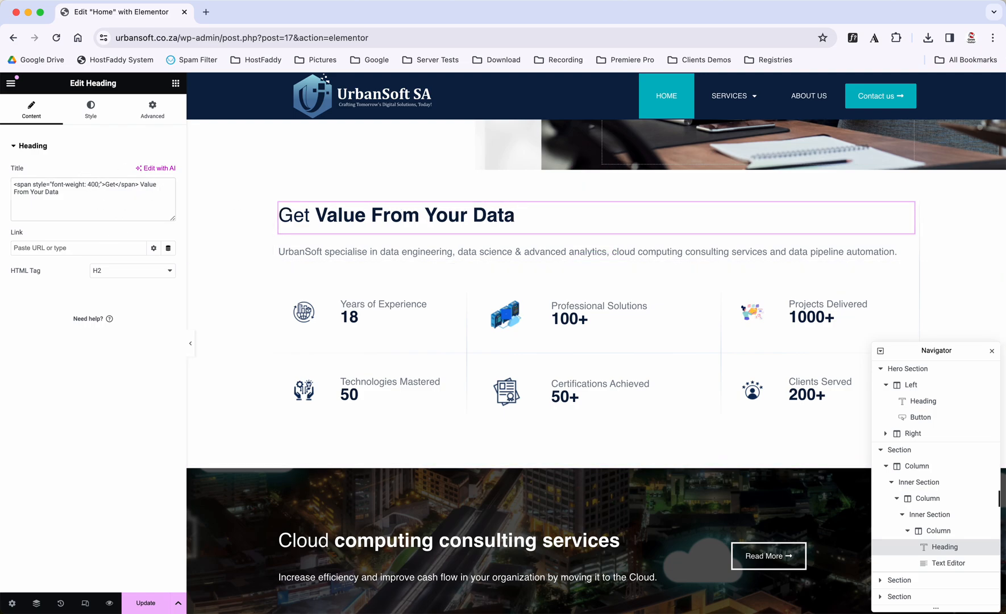
# Step: Append "Hello there this is for the video tutorial" to the end of the paragraph under the "Get Value From Your Data" heading
pyautogui.click(362, 250)
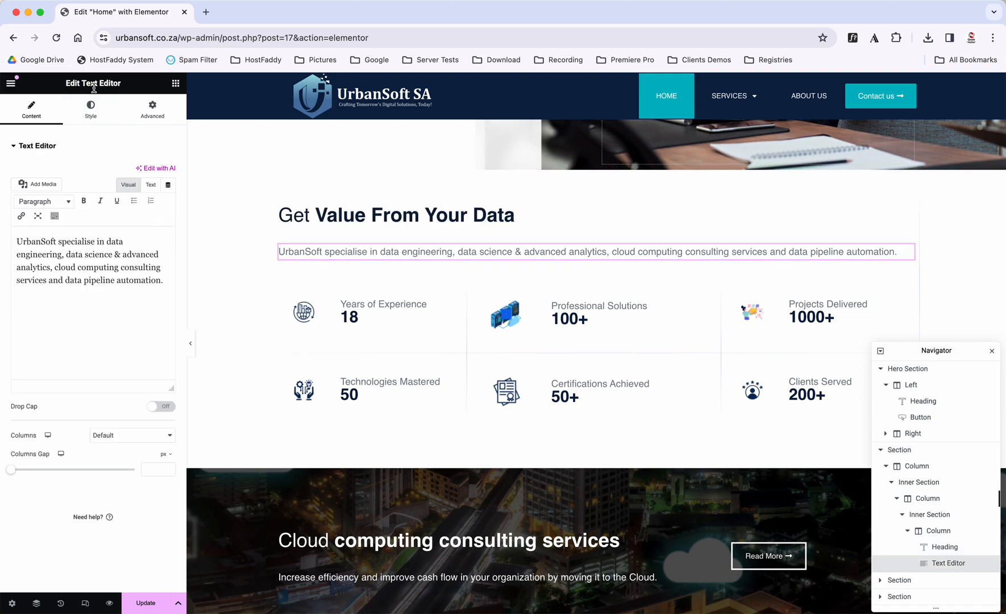
pyautogui.click(55, 217)
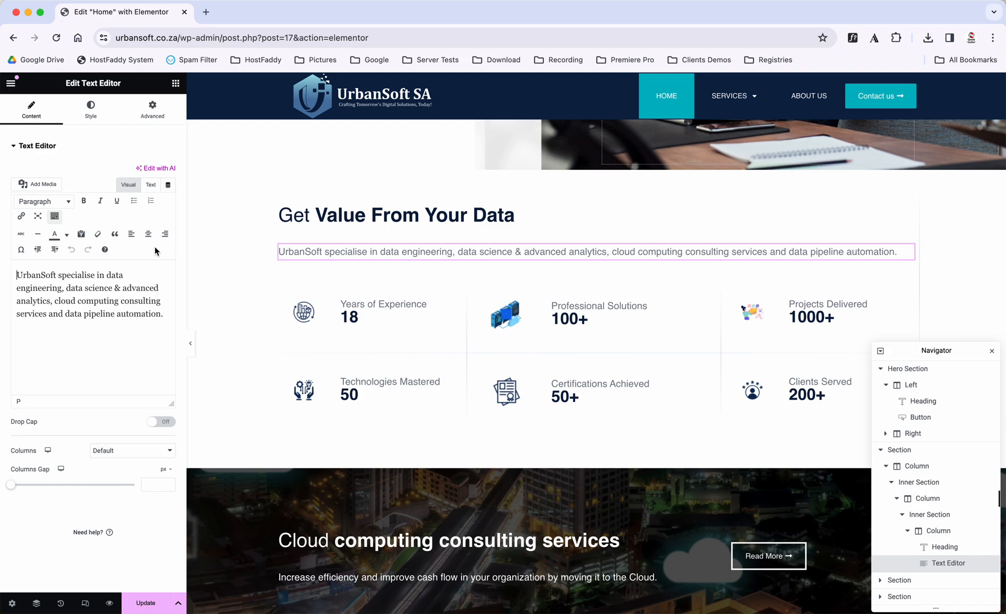
pyautogui.moveTo(17, 273); pyautogui.dragTo(171, 315)
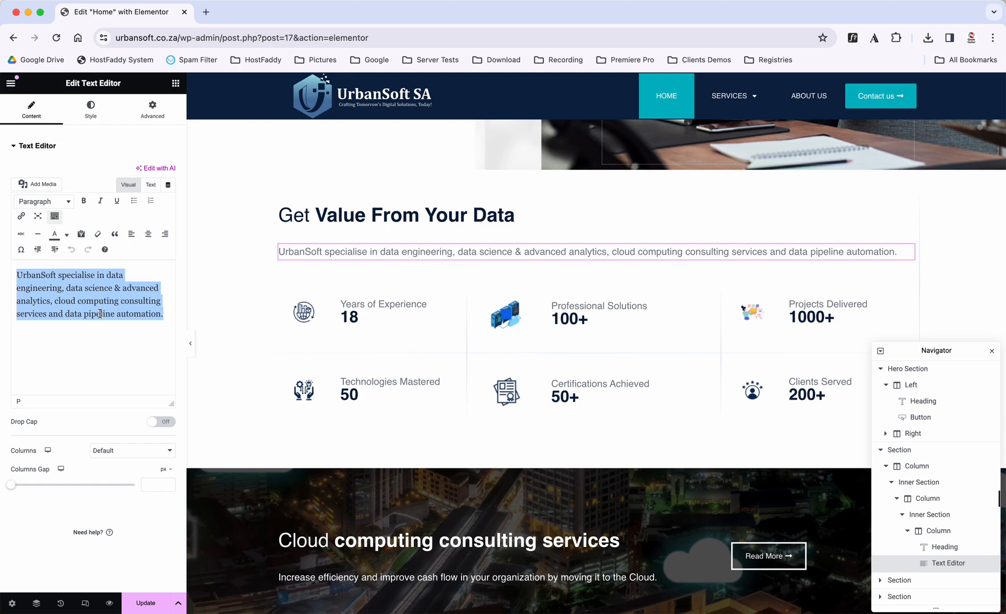
pyautogui.click(171, 313)
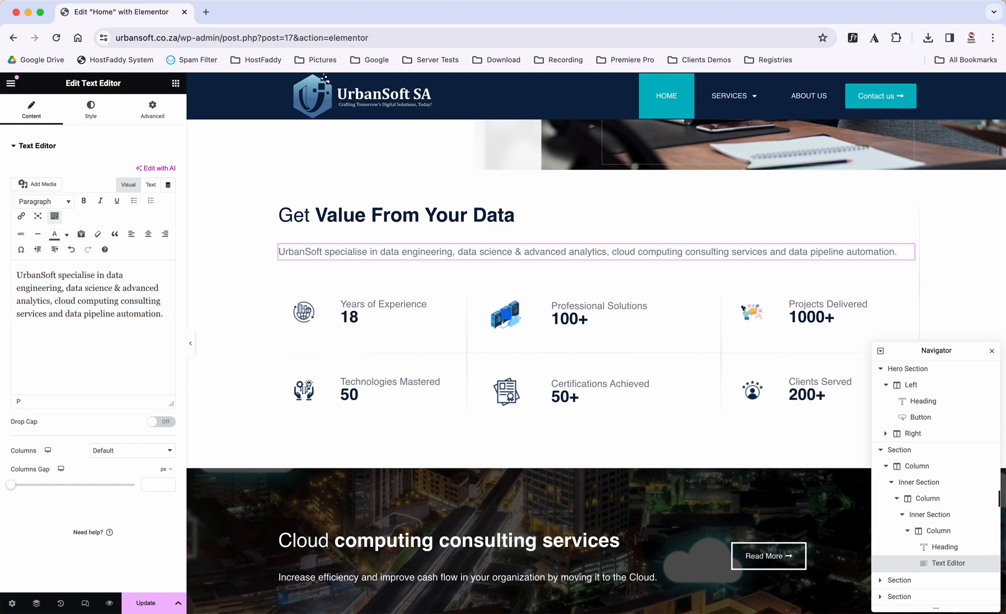
pyautogui.write('Helo')
pyautogui.press('BackSpace')
pyautogui.write('lo there this is for the video tutorial')
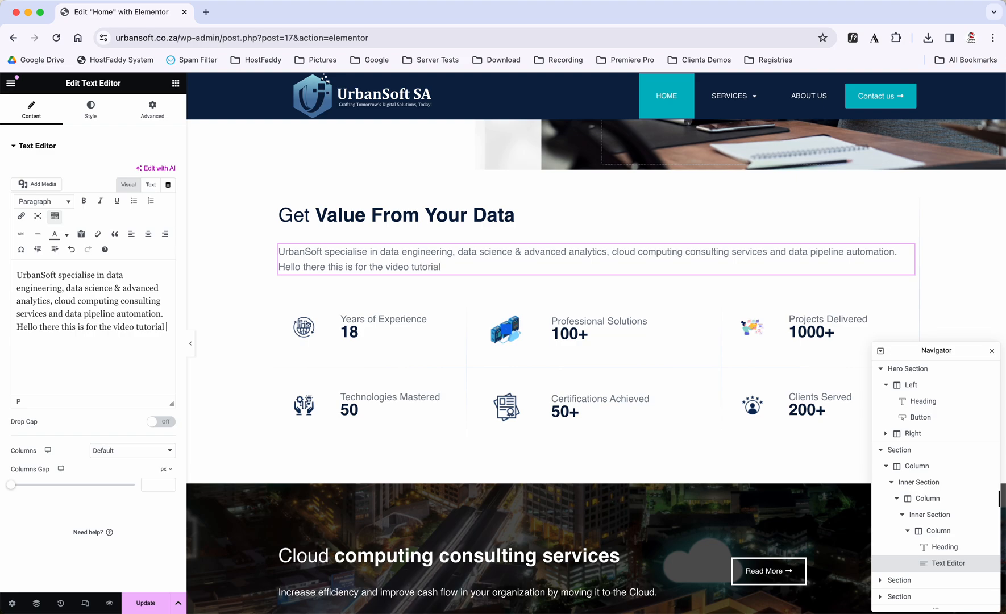
# Step: Try centre alignment in the paragraph's style settings, and return it to left alignment
pyautogui.click(91, 108)
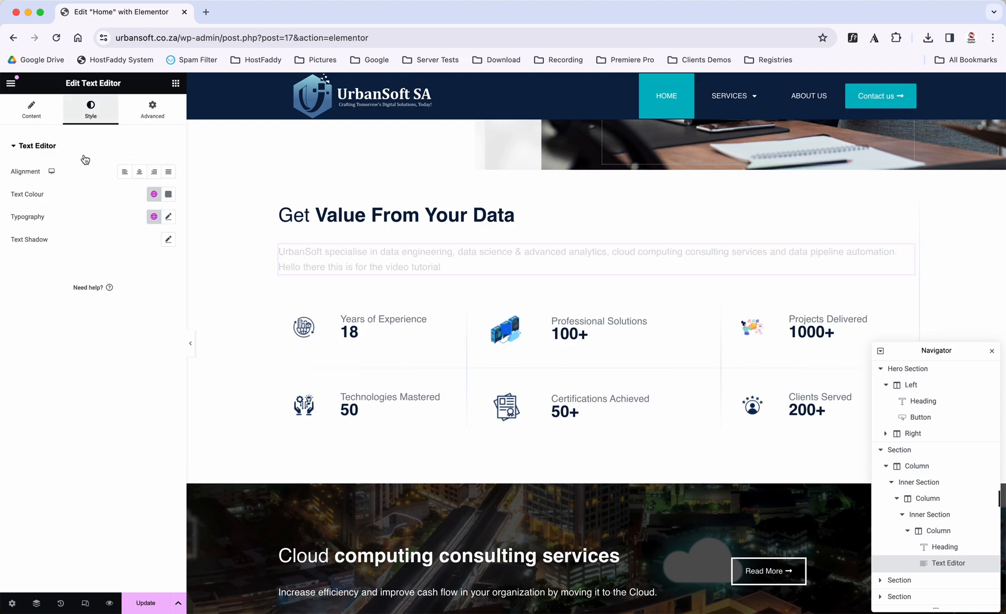
pyautogui.click(139, 171)
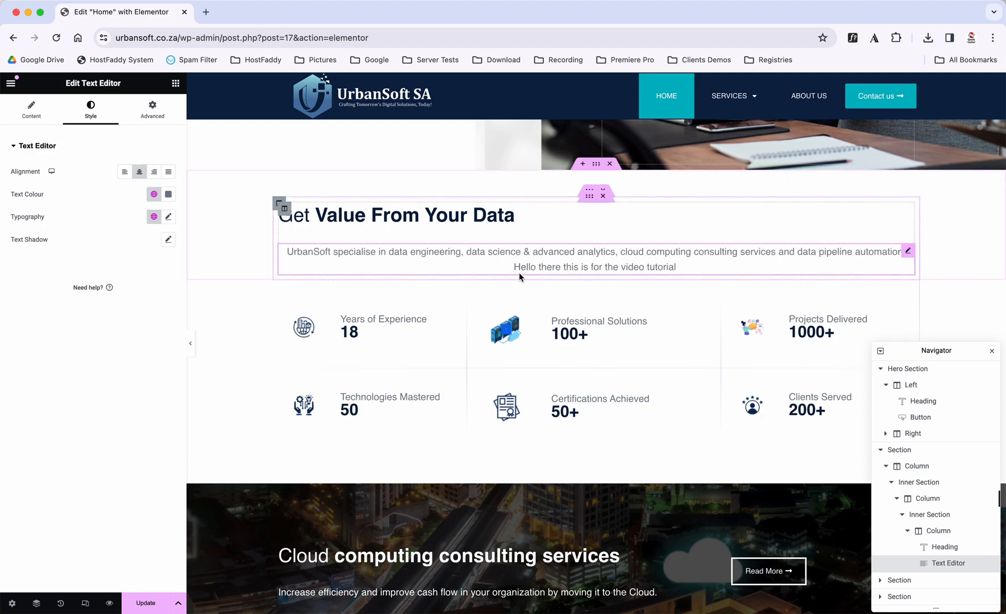
pyautogui.click(124, 172)
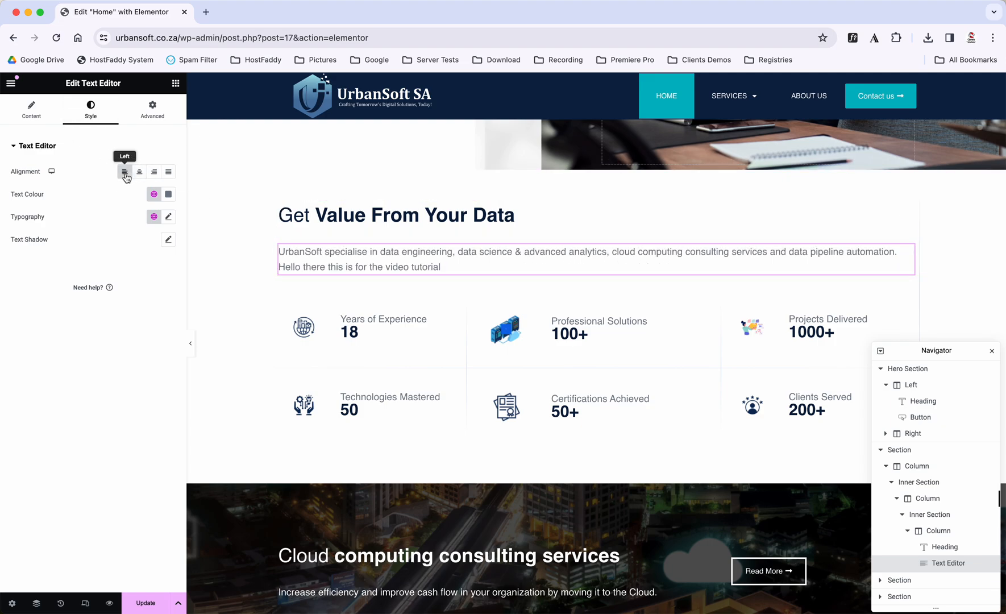
# Step: Right-align the whole paragraph with the text editor's own formatting, and examine the inline text-align style in its HTML
pyautogui.click(35, 113)
pyautogui.moveTo(19, 274); pyautogui.dragTo(166, 327)
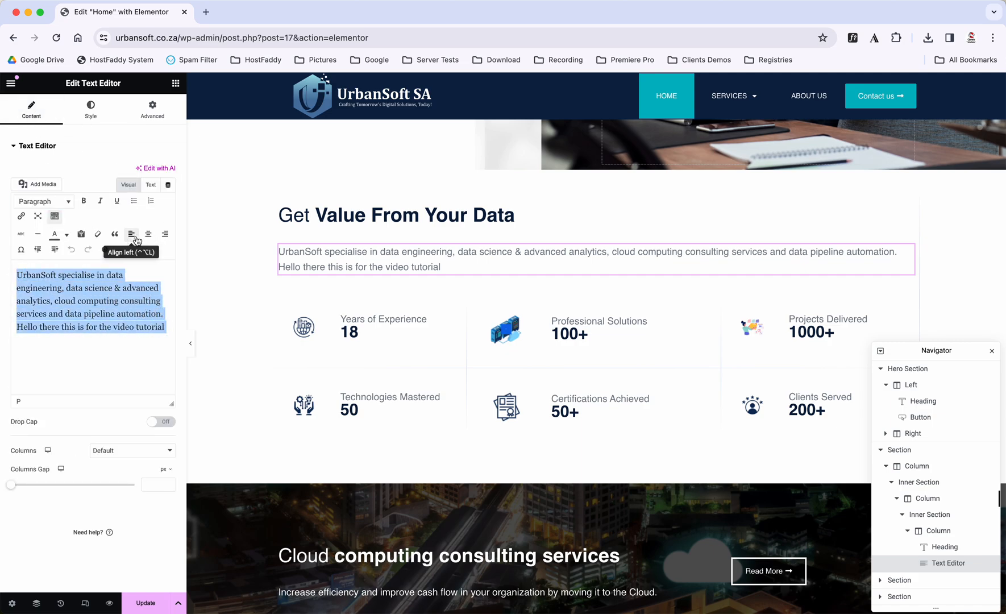
pyautogui.click(165, 234)
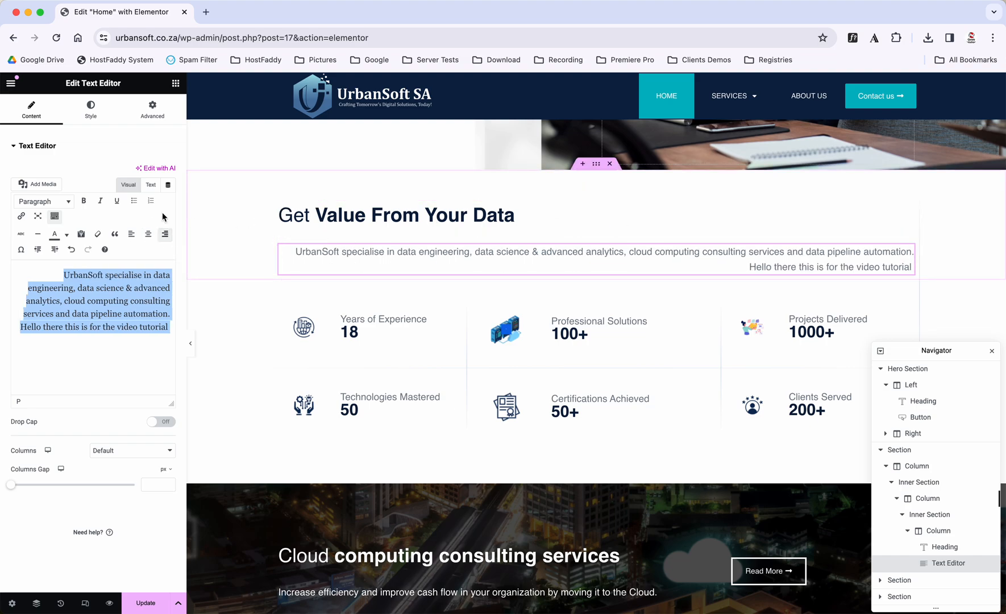
pyautogui.click(151, 186)
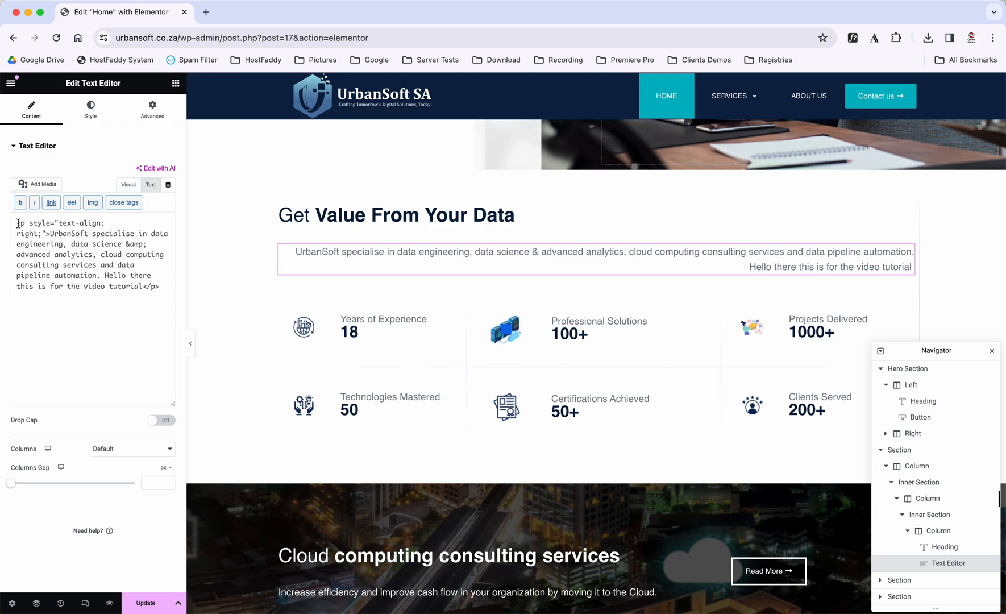
pyautogui.moveTo(29, 223); pyautogui.dragTo(44, 233)
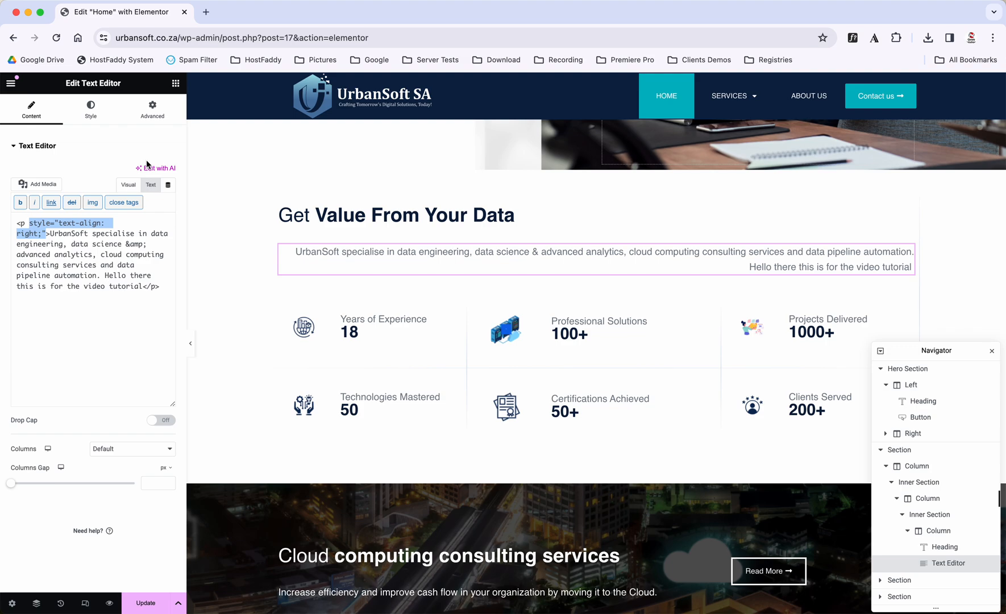
# Step: Try to override the paragraph's inline right alignment with the centre and left alignment options in its style settings
pyautogui.click(91, 110)
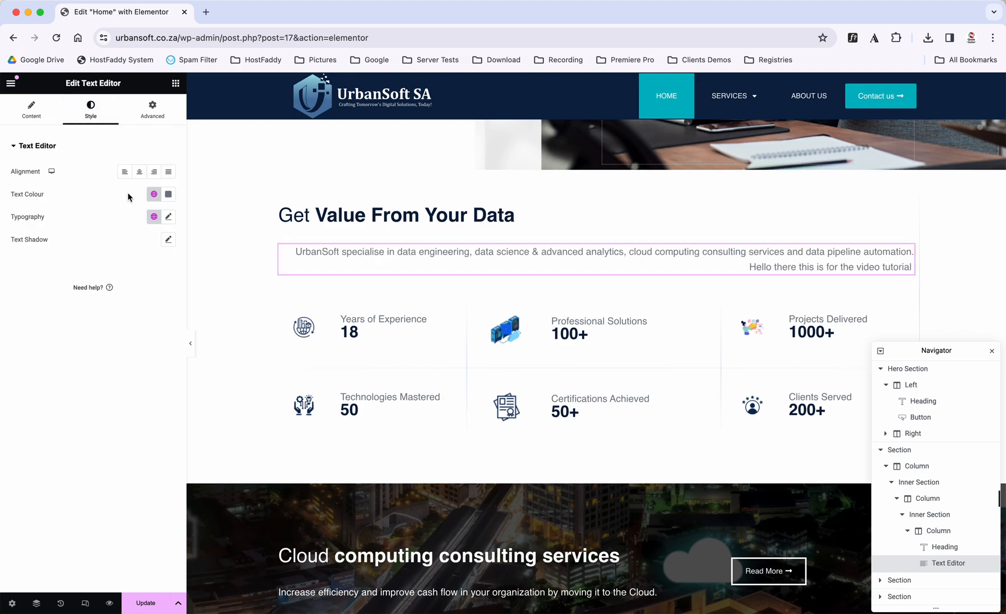
pyautogui.click(139, 173)
pyautogui.click(139, 172)
pyautogui.click(127, 172)
# Step: Remove the inline right alignment from the whole paragraph in the text editor
pyautogui.click(31, 109)
pyautogui.moveTo(64, 274); pyautogui.dragTo(170, 327)
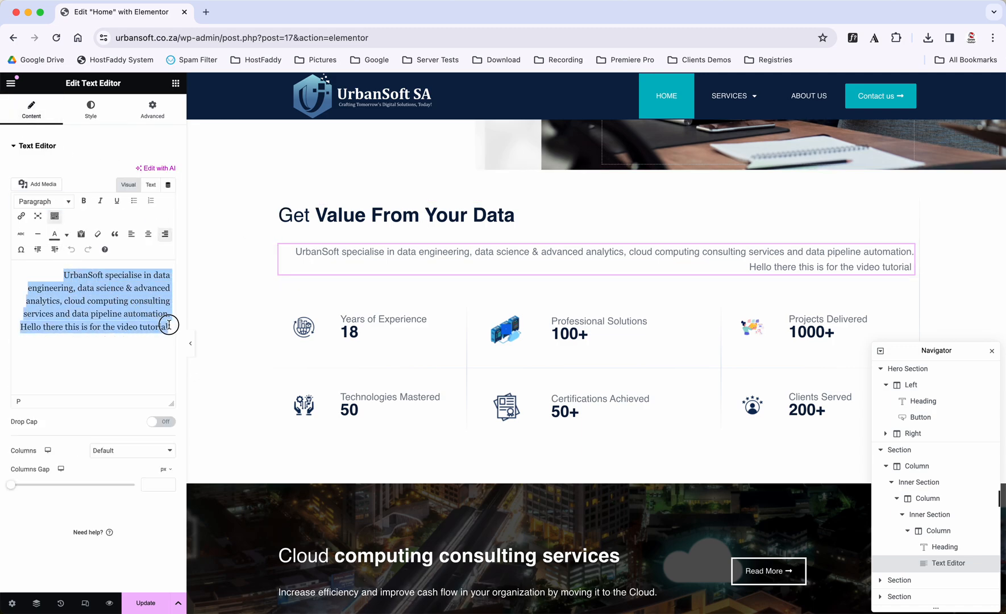
pyautogui.click(163, 238)
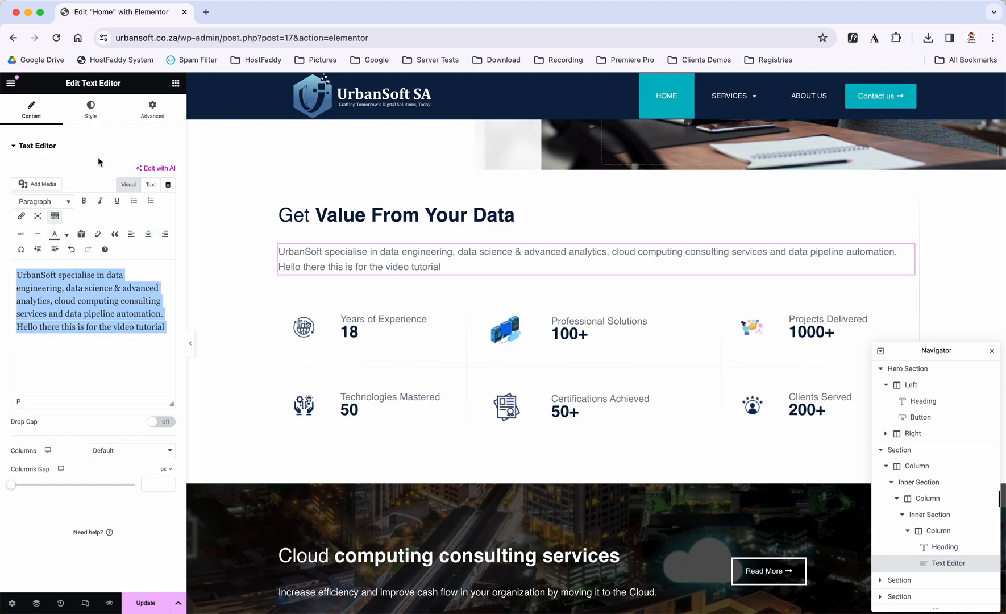
# Step: Try the centre, right, justified and left style alignments on the paragraph, and clear the alignment setting
pyautogui.click(91, 109)
pyautogui.click(140, 172)
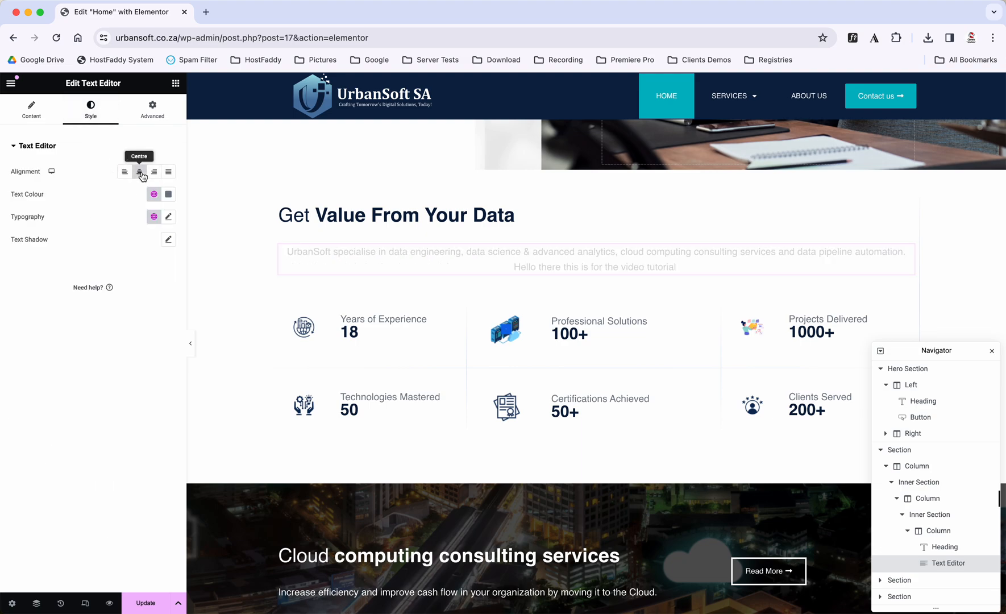
pyautogui.click(154, 171)
pyautogui.click(168, 171)
pyautogui.click(126, 172)
pyautogui.click(140, 172)
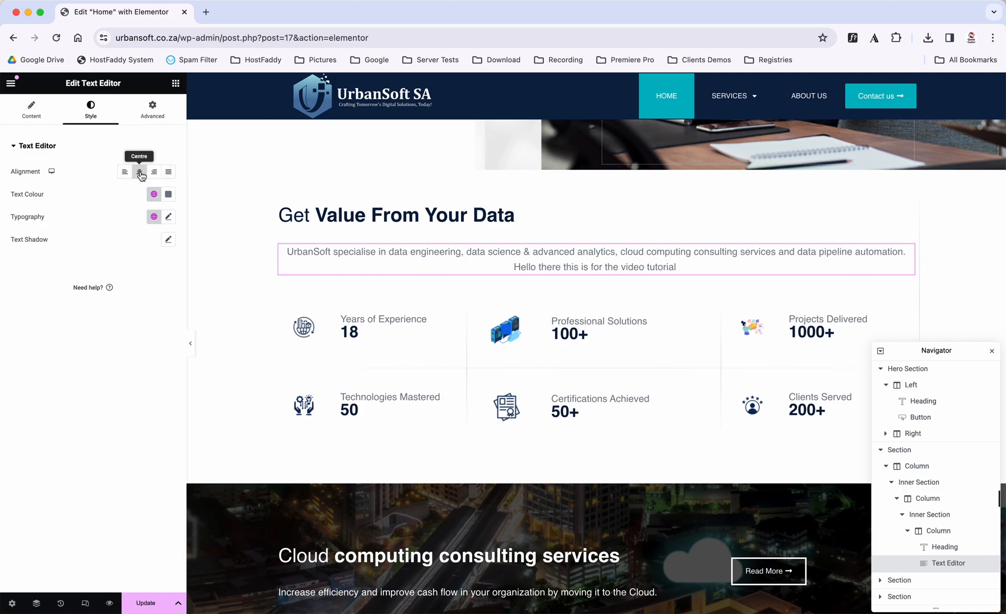
pyautogui.click(139, 172)
# Step: Examine the paragraph's text colour and typography settings, and return to its content
pyautogui.click(37, 117)
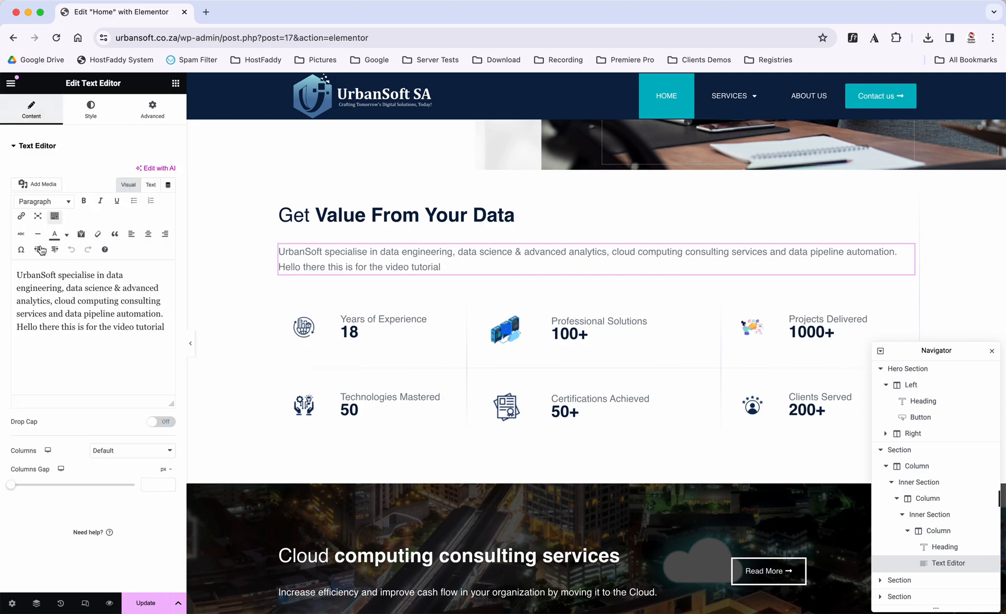
pyautogui.moveTo(18, 275); pyautogui.dragTo(166, 327)
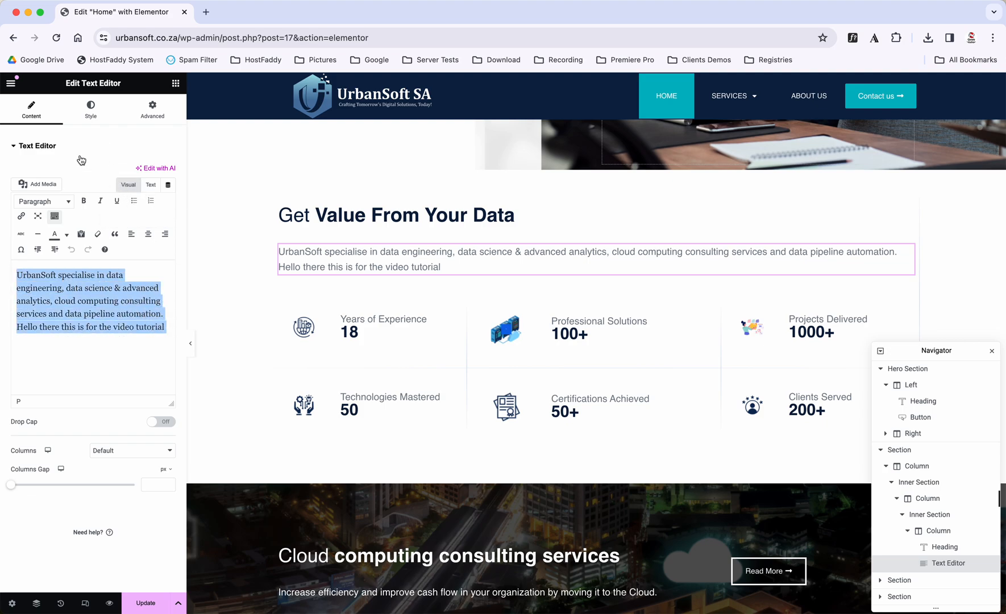
pyautogui.click(92, 119)
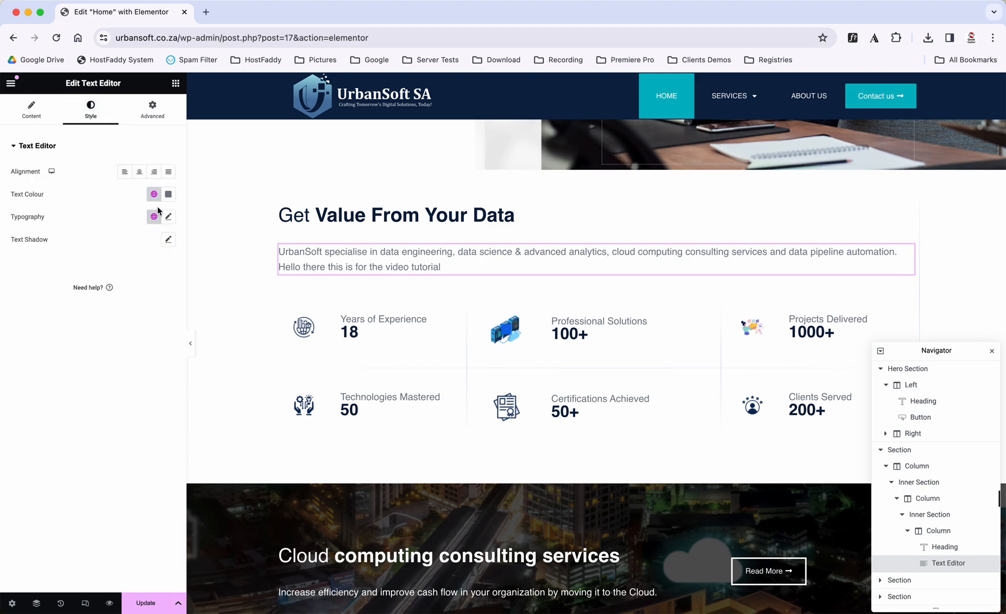
pyautogui.click(168, 193)
pyautogui.click(73, 194)
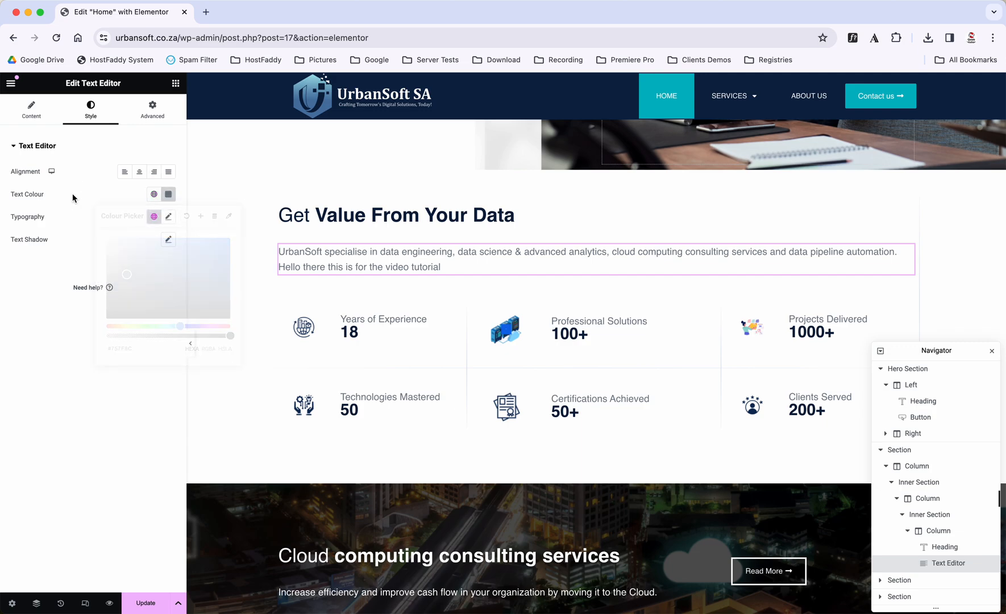
pyautogui.click(168, 217)
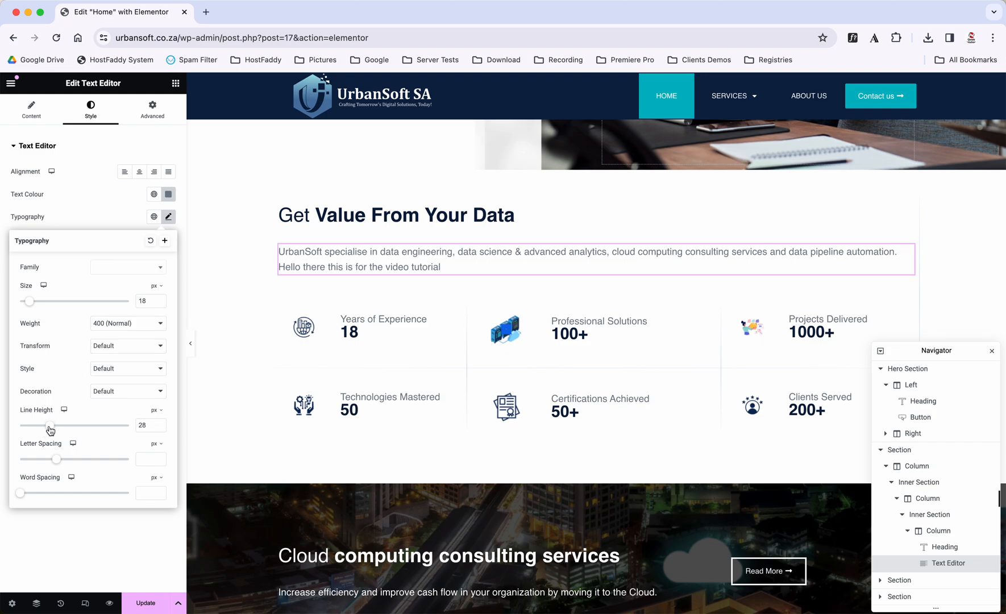
pyautogui.click(77, 209)
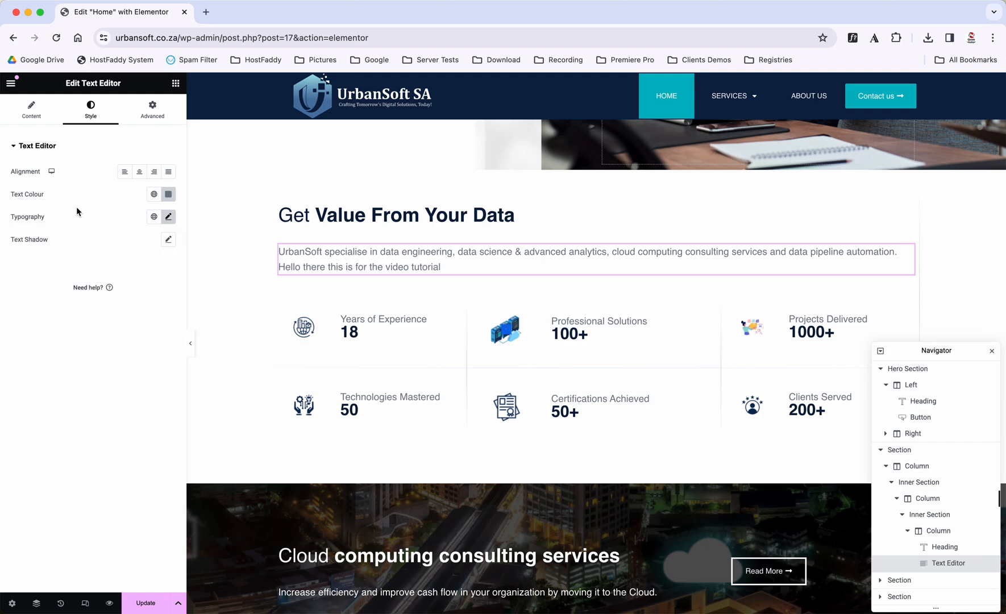
pyautogui.click(45, 123)
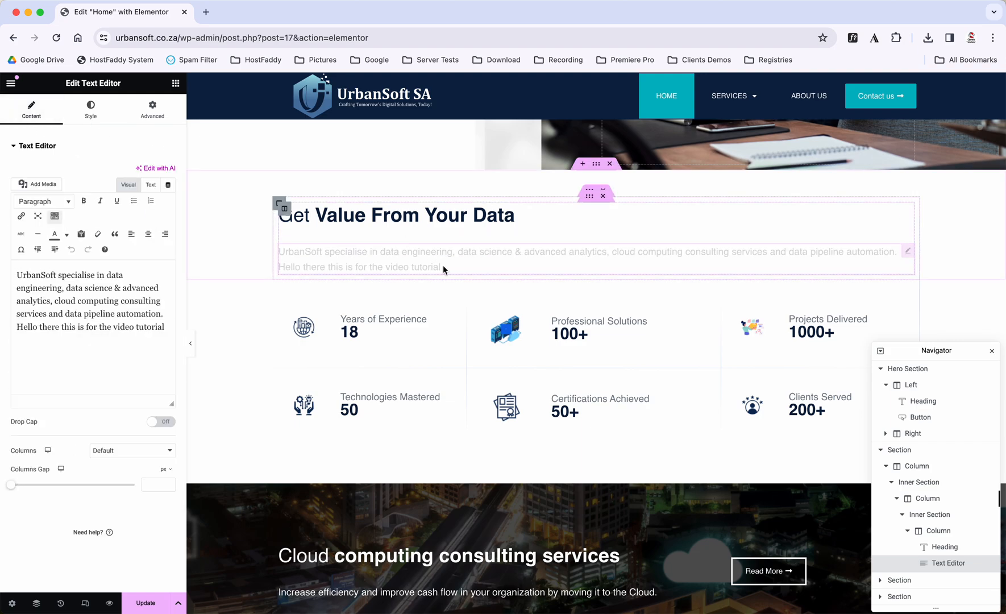
# Step: Inspect the Years of Experience icon and its image in the media library without replacing it, and open the label's text
pyautogui.scroll(-2, 456, 312)
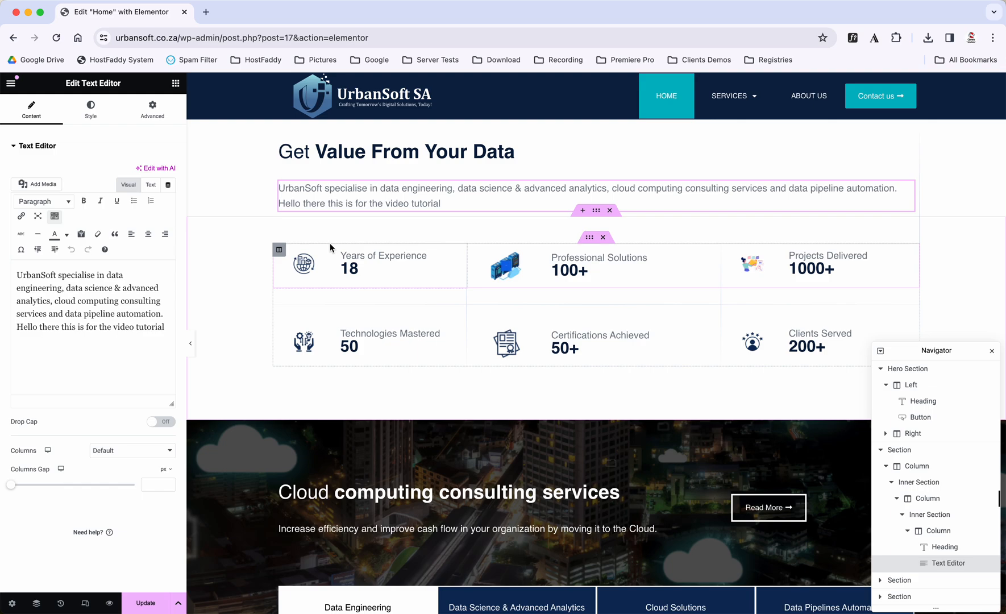
pyautogui.click(323, 261)
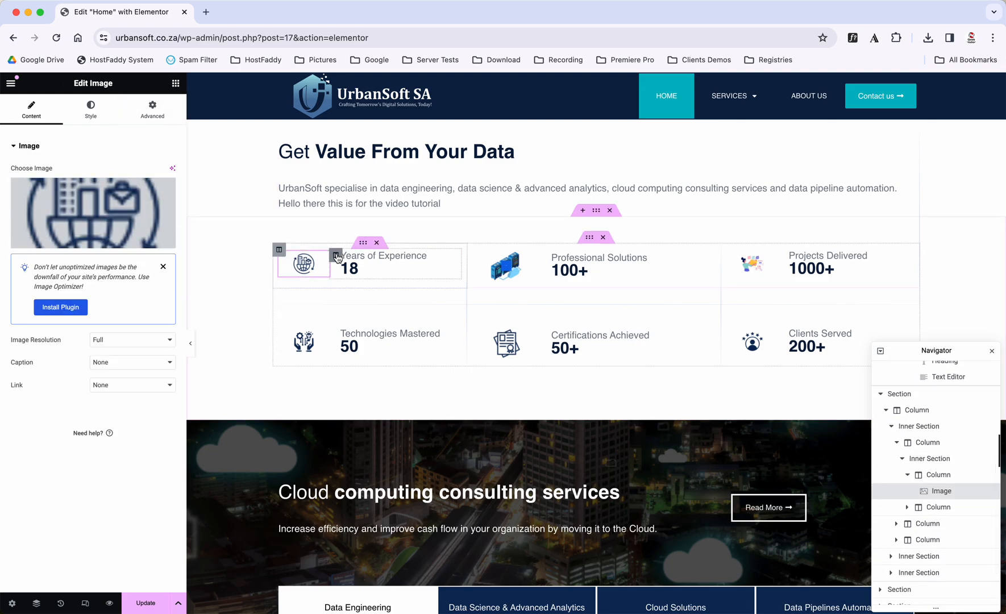
pyautogui.click(125, 204)
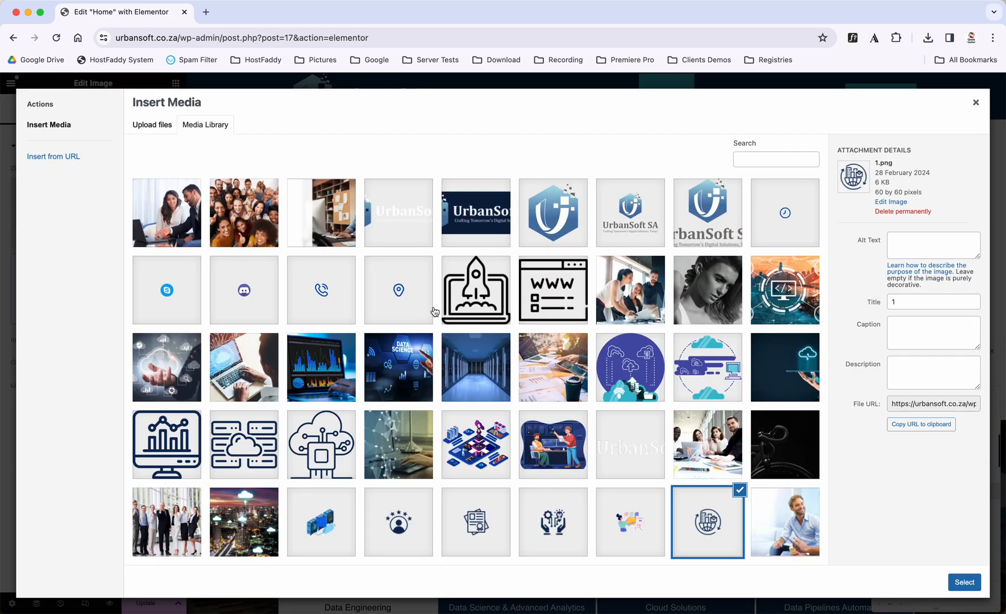
pyautogui.click(975, 102)
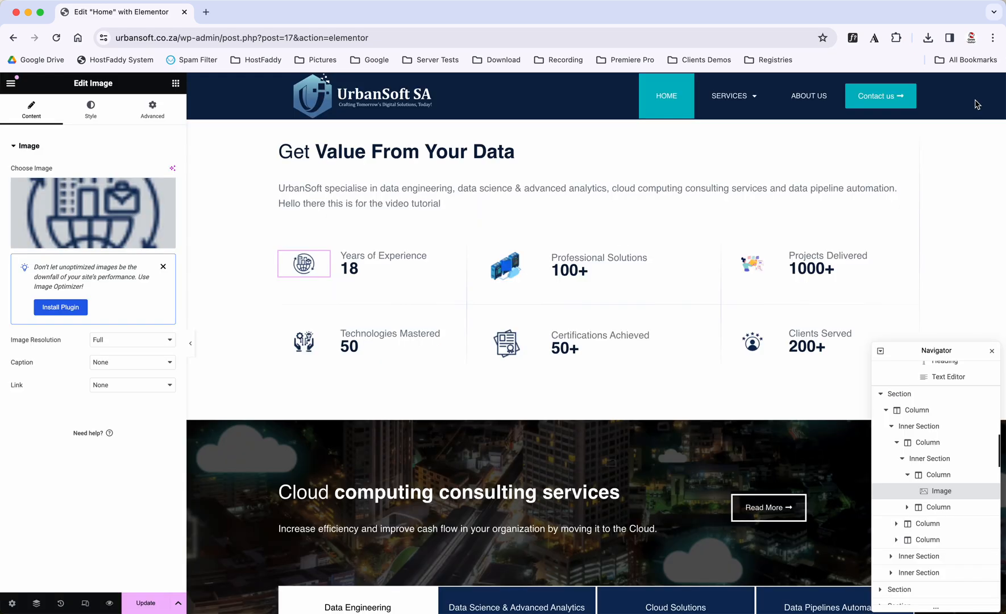
pyautogui.click(398, 257)
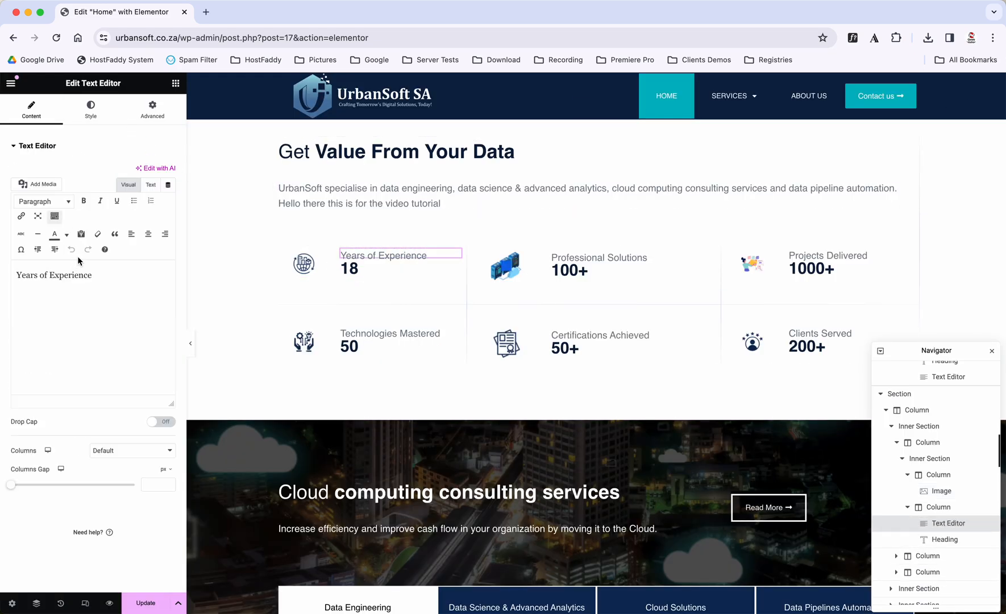
# Step: Set the font size of the "18" heading under Years of Experience to 40 px
pyautogui.click(368, 273)
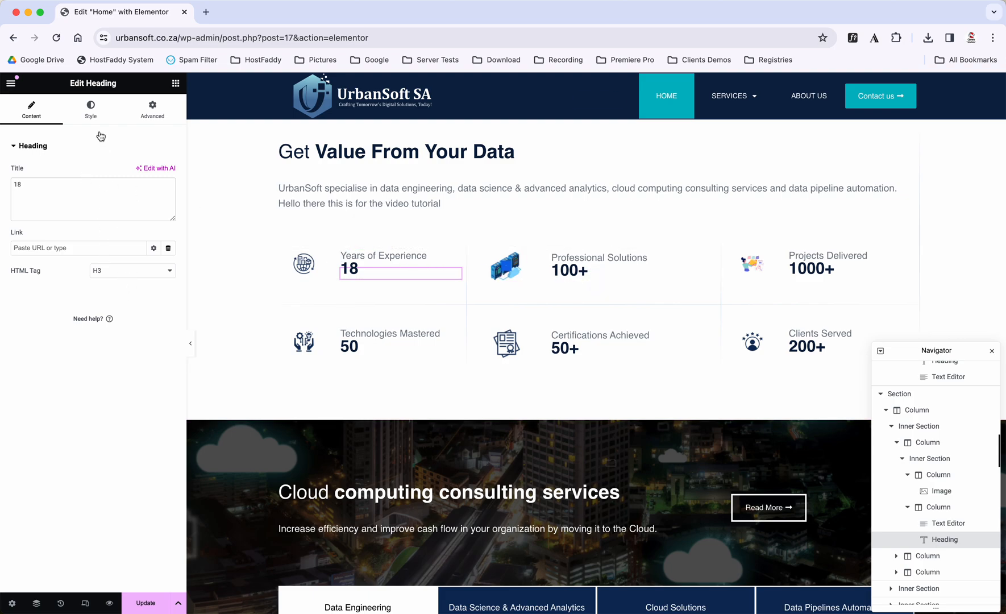
pyautogui.click(92, 111)
pyautogui.click(169, 216)
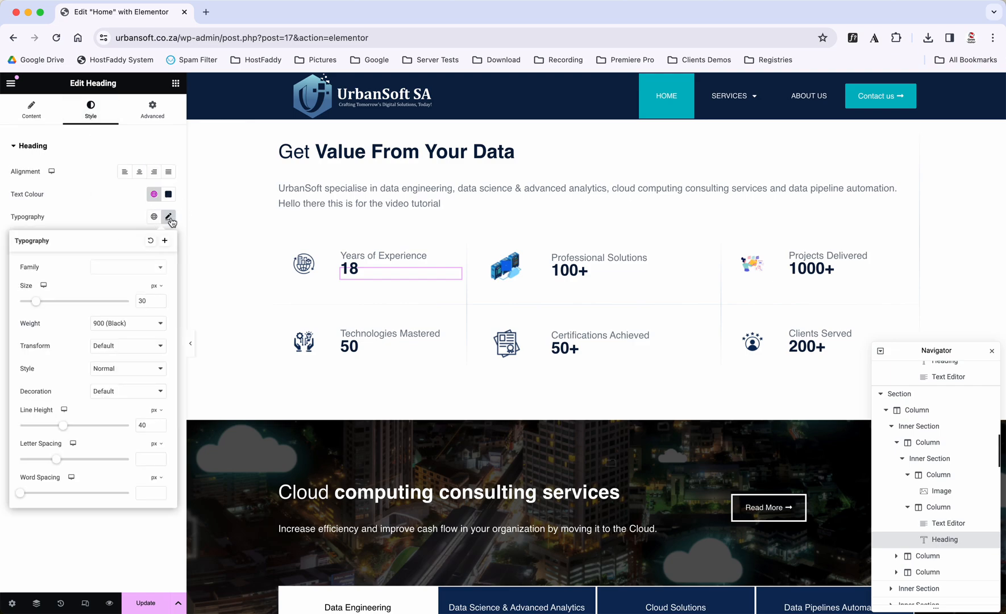
pyautogui.click(161, 300)
pyautogui.click(161, 300)
pyautogui.click(161, 299)
pyautogui.click(161, 300)
pyautogui.click(161, 299)
pyautogui.click(161, 300)
pyautogui.click(161, 300)
pyautogui.click(161, 299)
pyautogui.click(161, 299)
pyautogui.click(161, 300)
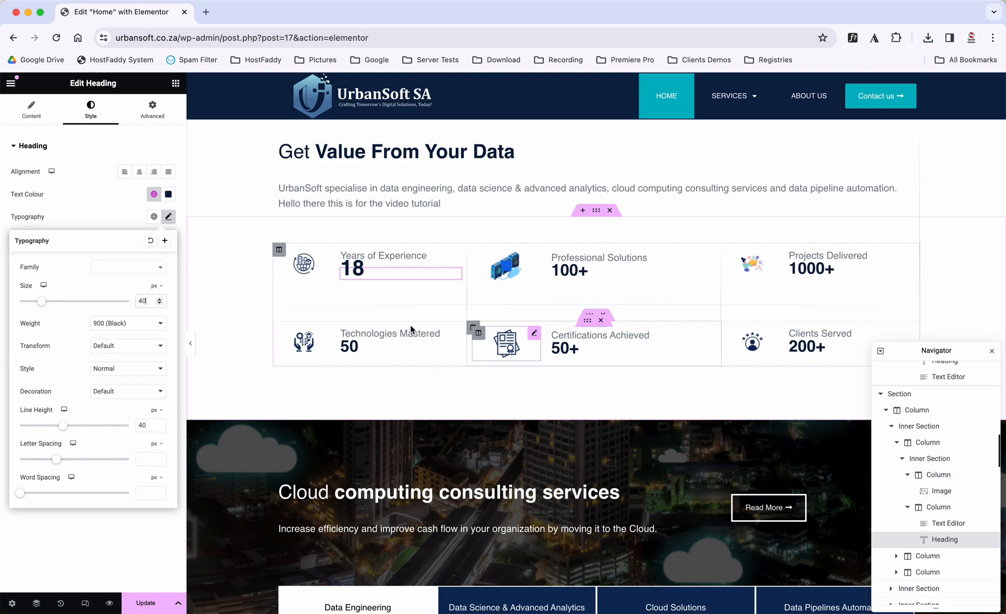
# Step: Copy the "18" heading under Years of Experience and paste its style onto the "100+" heading under Professional Solutions
pyautogui.rightClick(357, 272)
pyautogui.click(348, 272)
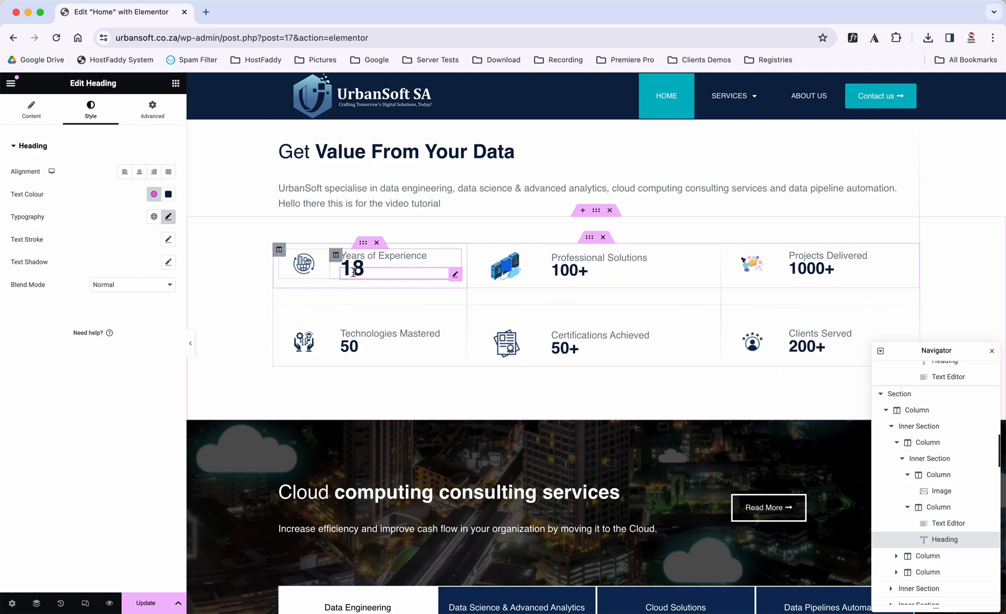
pyautogui.rightClick(353, 272)
pyautogui.click(384, 327)
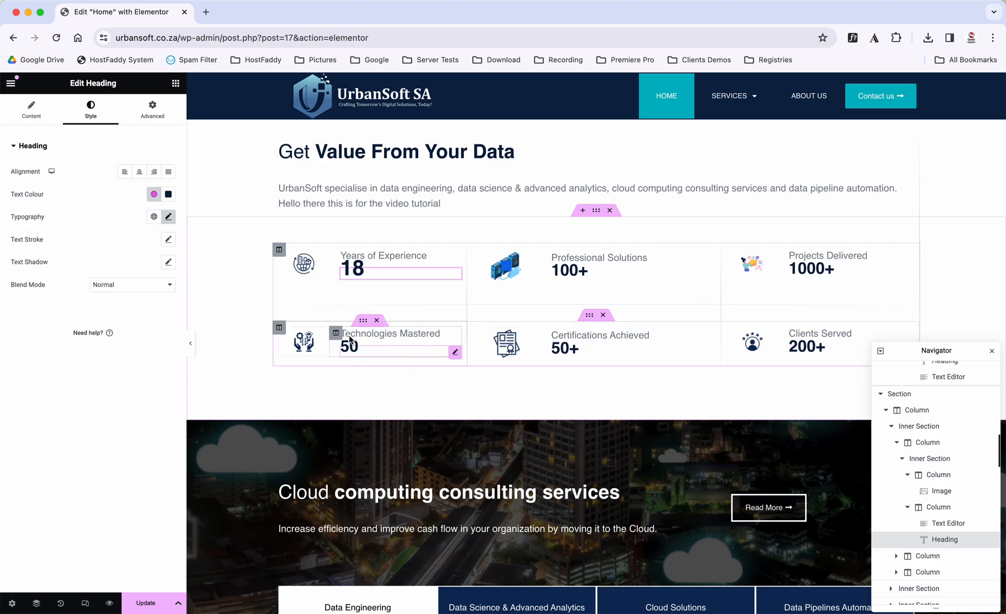
pyautogui.rightClick(573, 273)
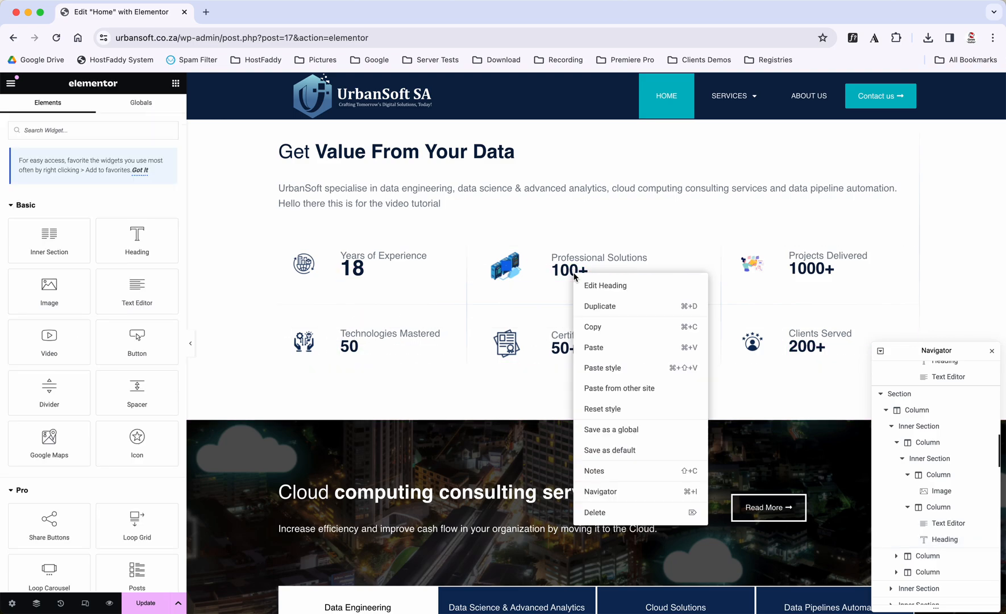
pyautogui.click(618, 373)
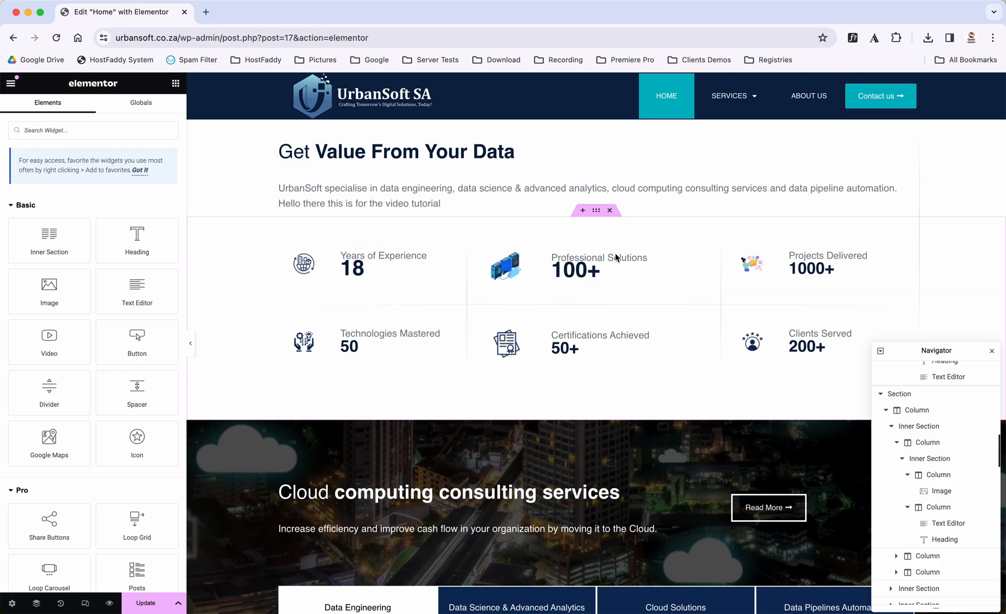
# Step: Copy the "1000+" heading under Projects Delivered and paste its style onto the "100+" and "18" headings
pyautogui.rightClick(800, 269)
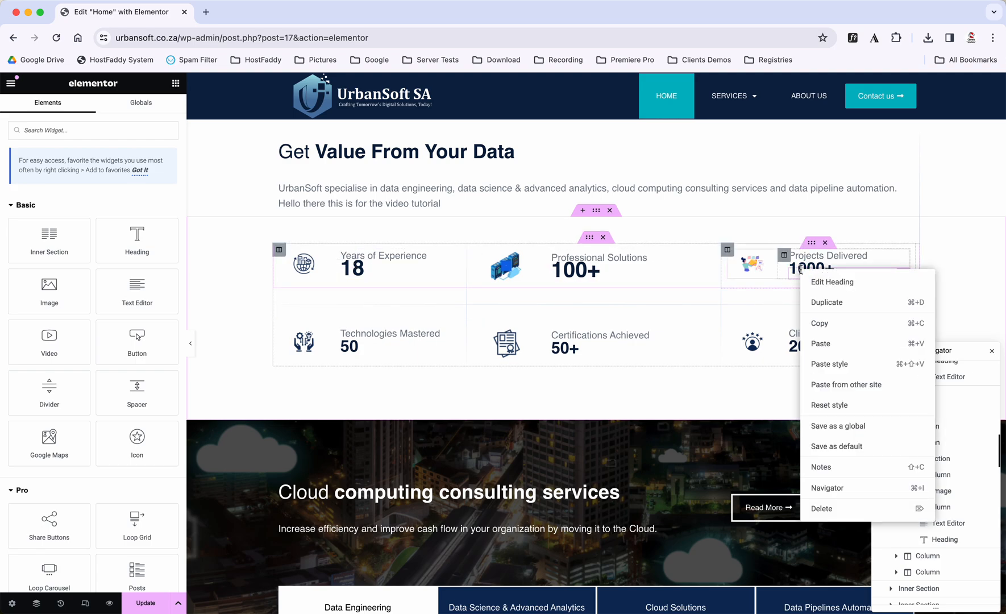
pyautogui.click(831, 324)
pyautogui.rightClick(579, 280)
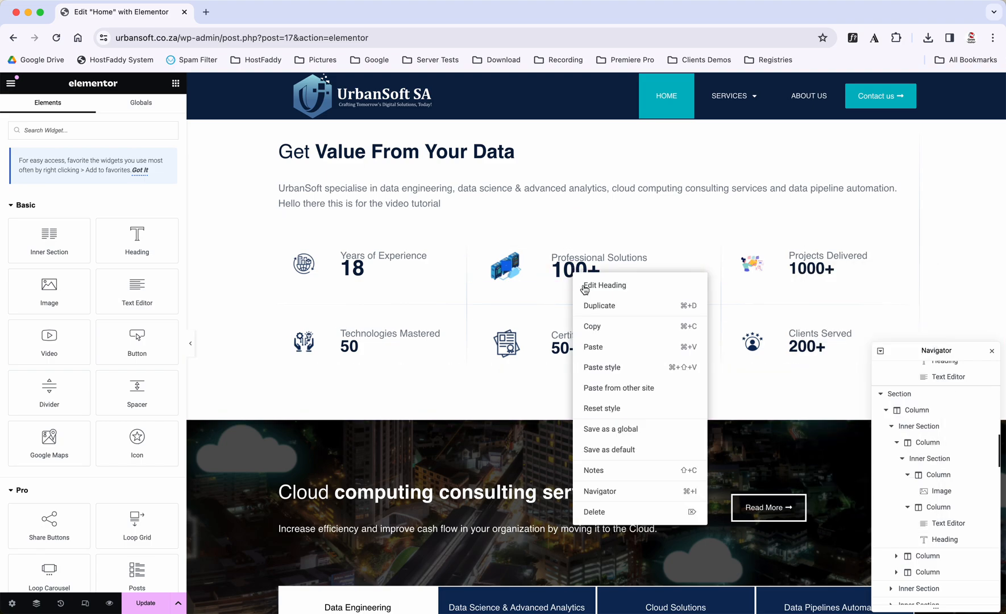
pyautogui.click(585, 364)
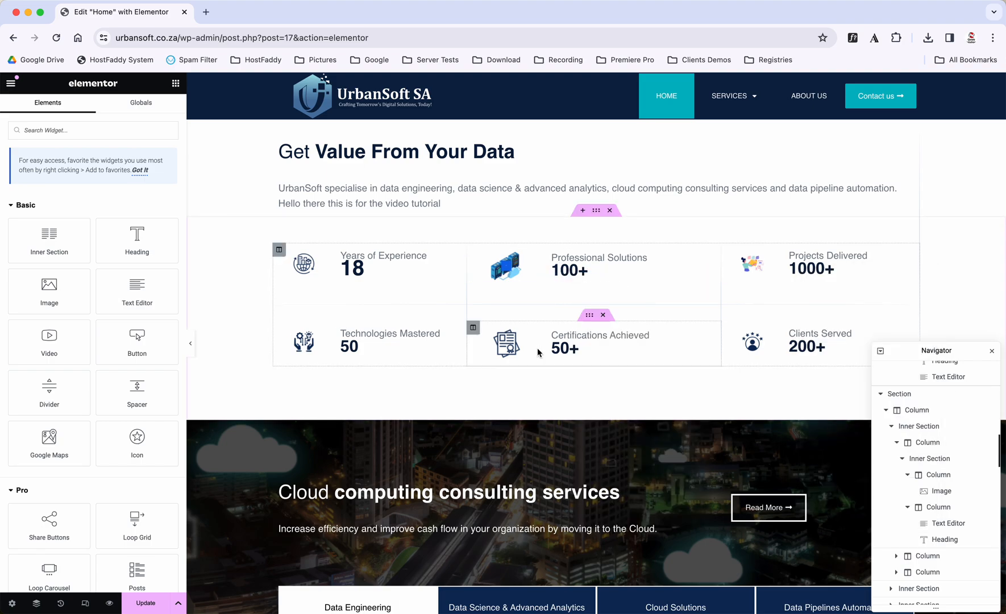
pyautogui.rightClick(353, 271)
pyautogui.click(395, 366)
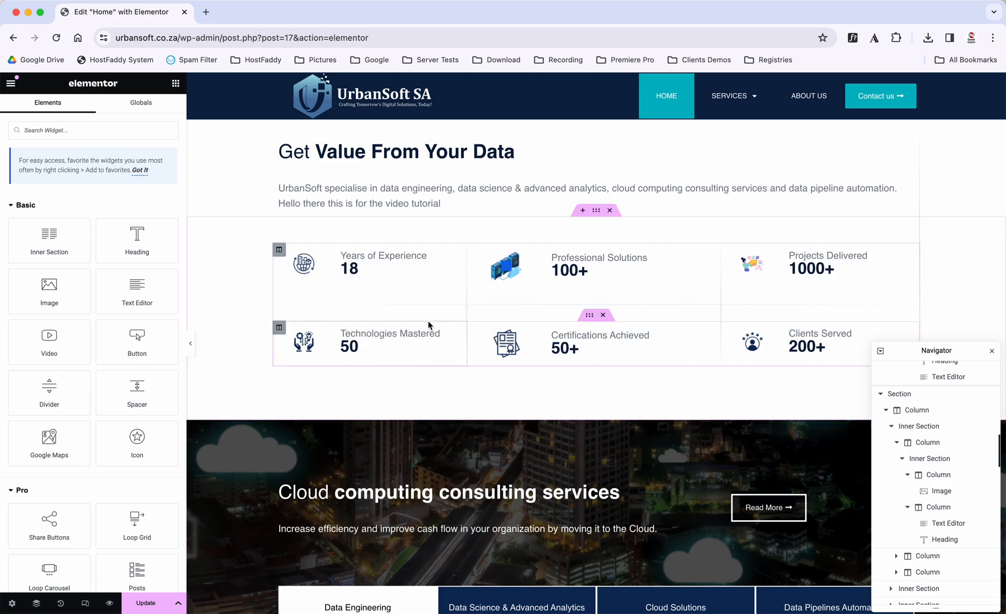
# Step: Examine the background settings of the "Cloud computing consulting services" section and the layout of its two columns
pyautogui.scroll(-5, 429, 325)
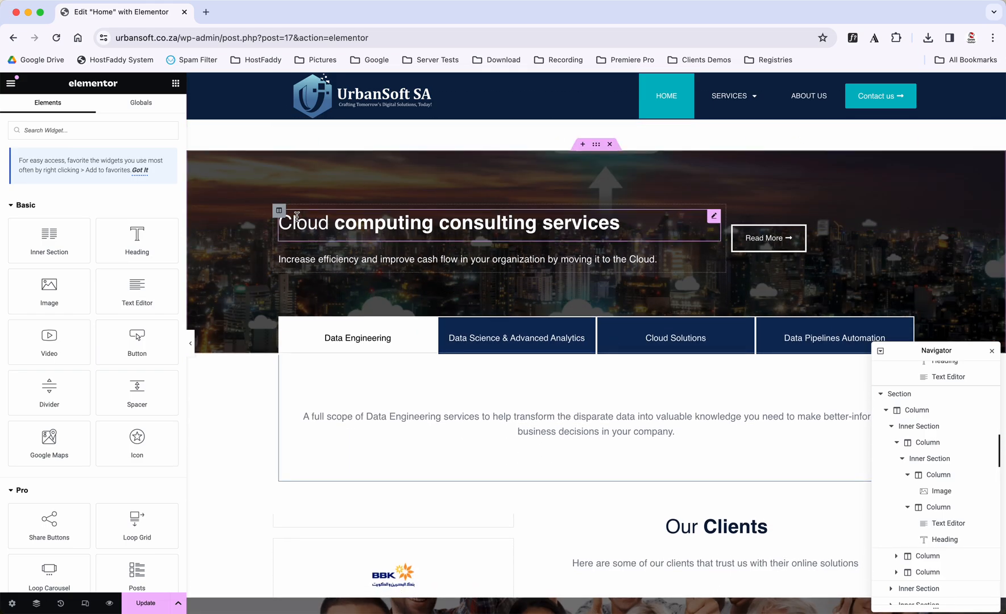
pyautogui.click(565, 175)
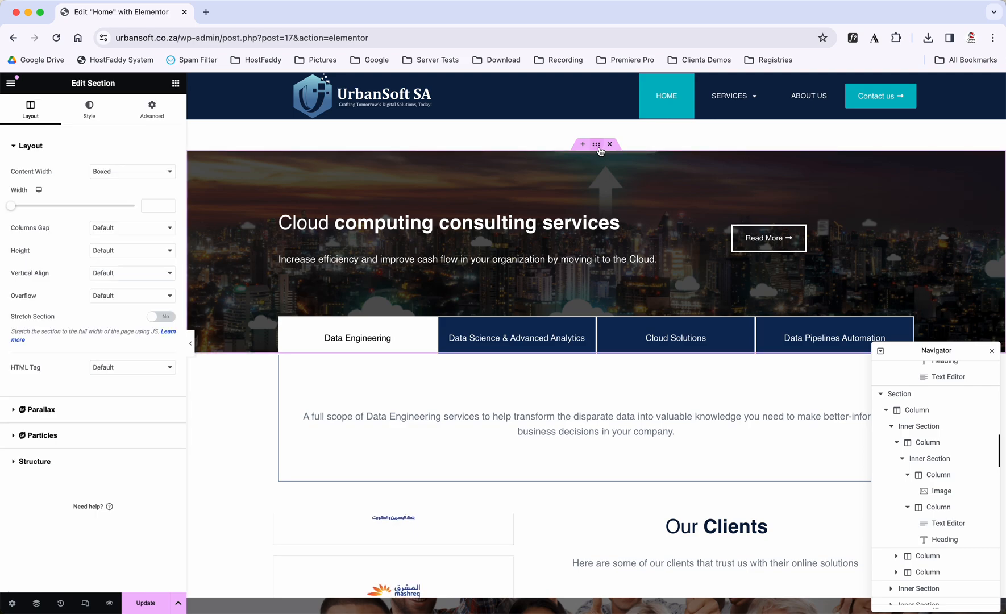
pyautogui.click(90, 110)
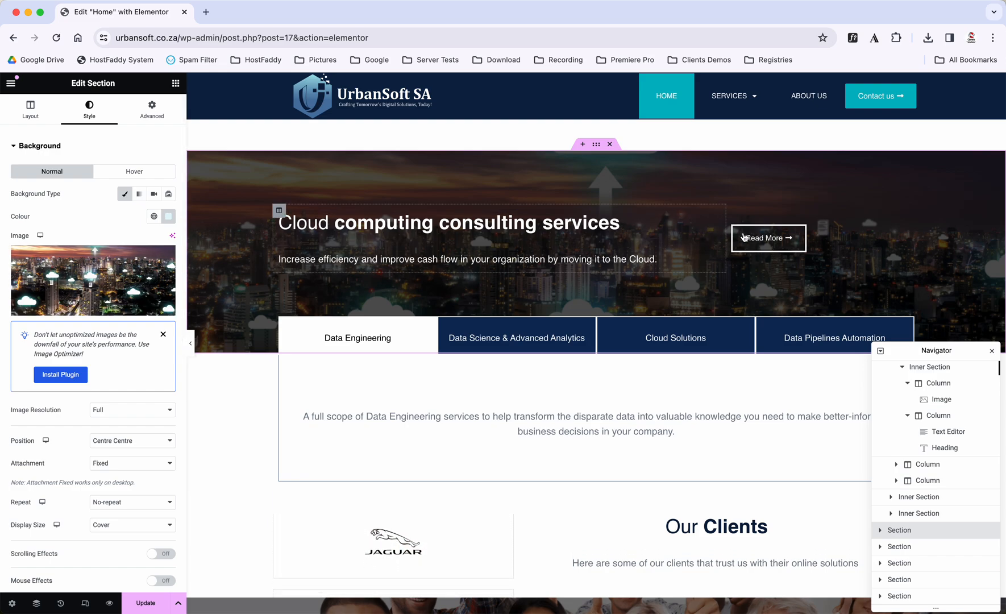
pyautogui.click(279, 211)
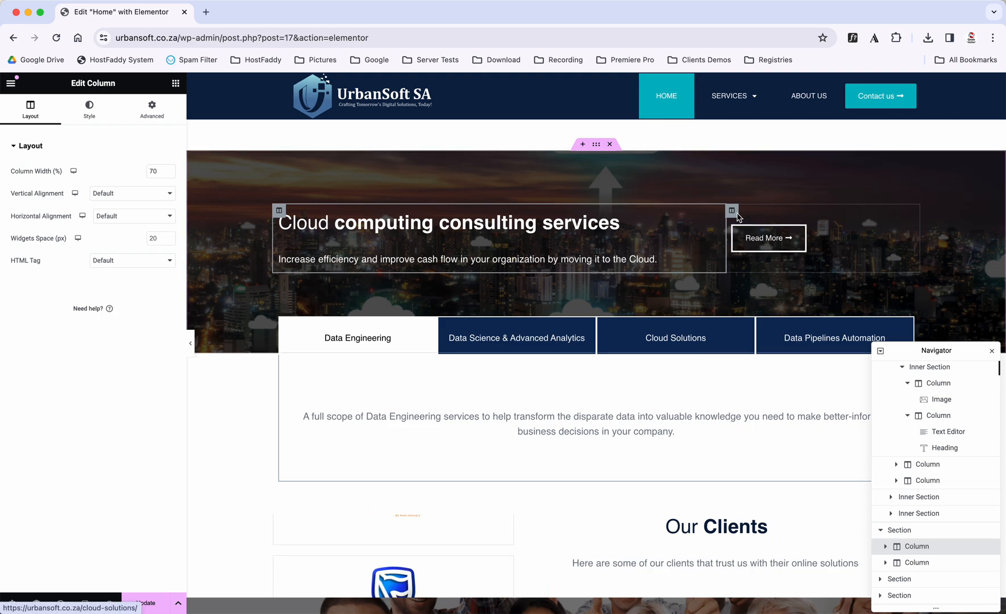
pyautogui.click(731, 210)
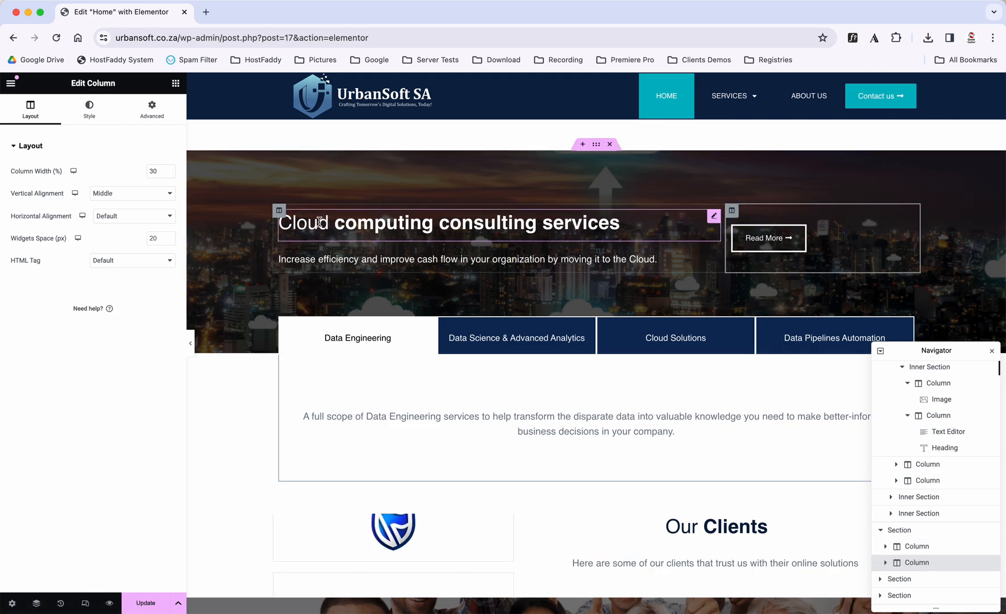
# Step: Inspect the Cloud section's heading markup with its font-weight style, the paragraph's text and the Read More button's link
pyautogui.click(366, 225)
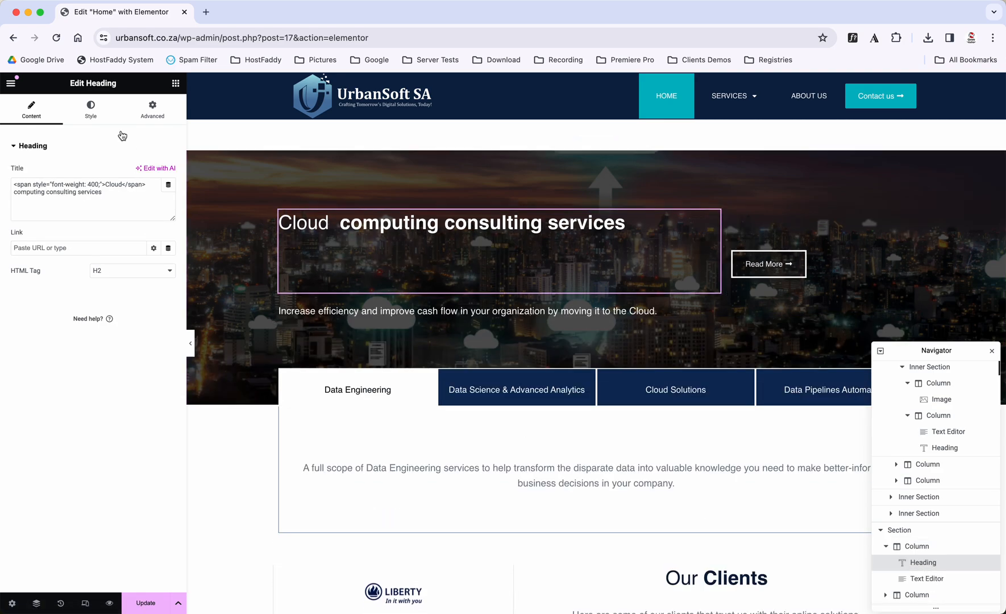
pyautogui.moveTo(34, 184); pyautogui.dragTo(102, 185)
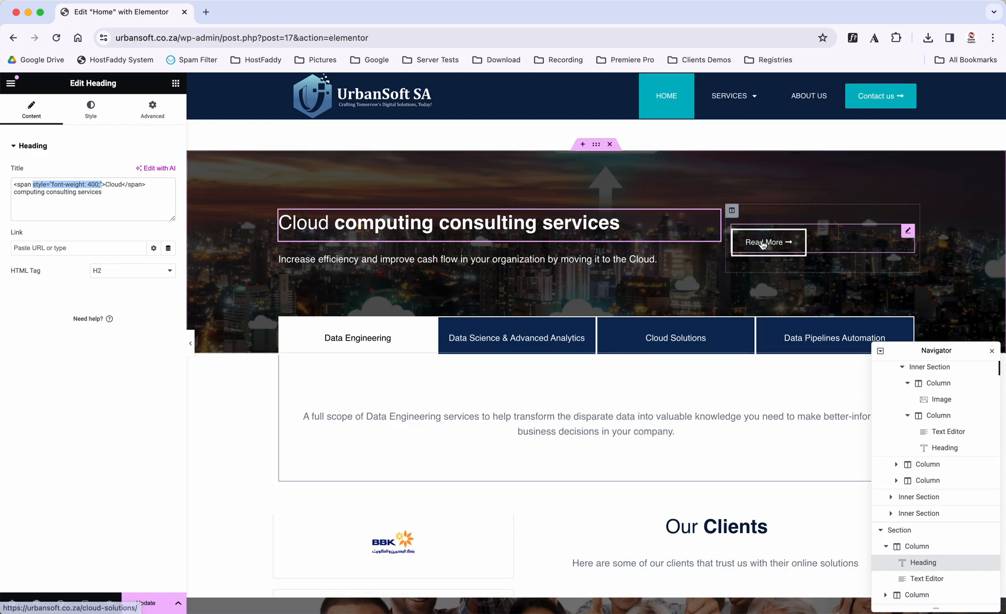
pyautogui.click(487, 262)
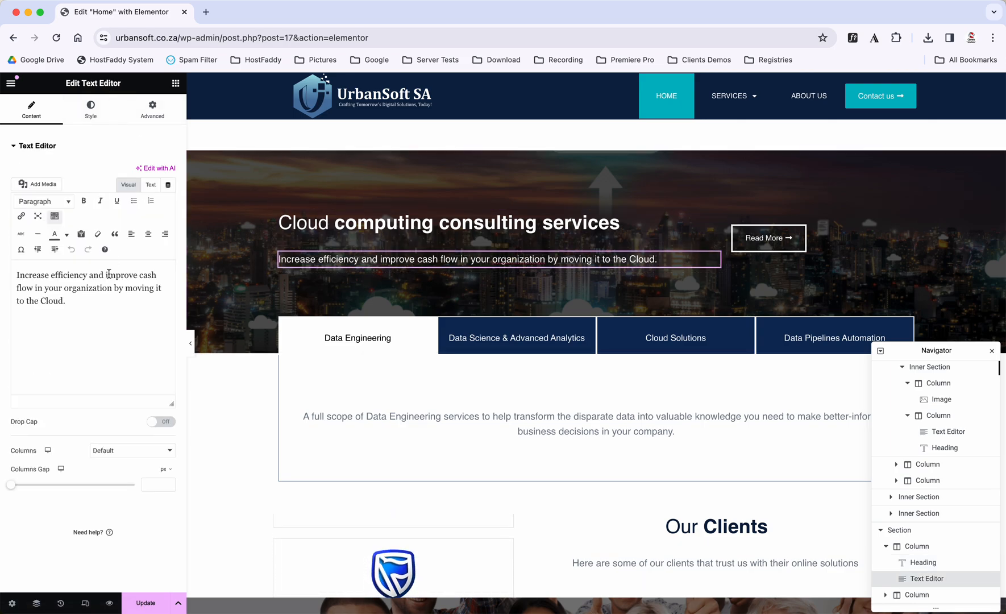
pyautogui.click(748, 244)
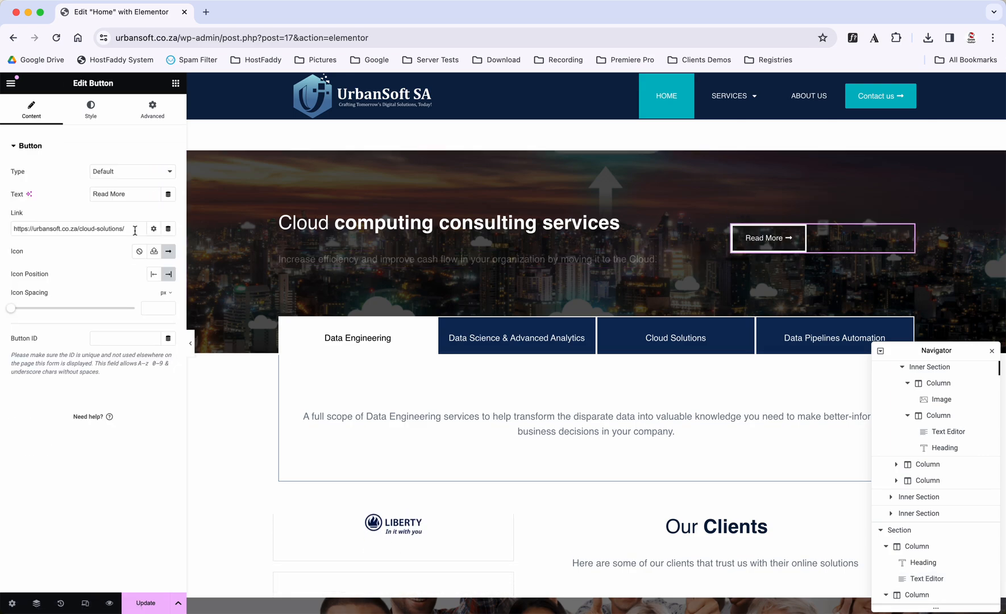
pyautogui.click(98, 228)
pyautogui.moveTo(98, 228); pyautogui.dragTo(2, 229)
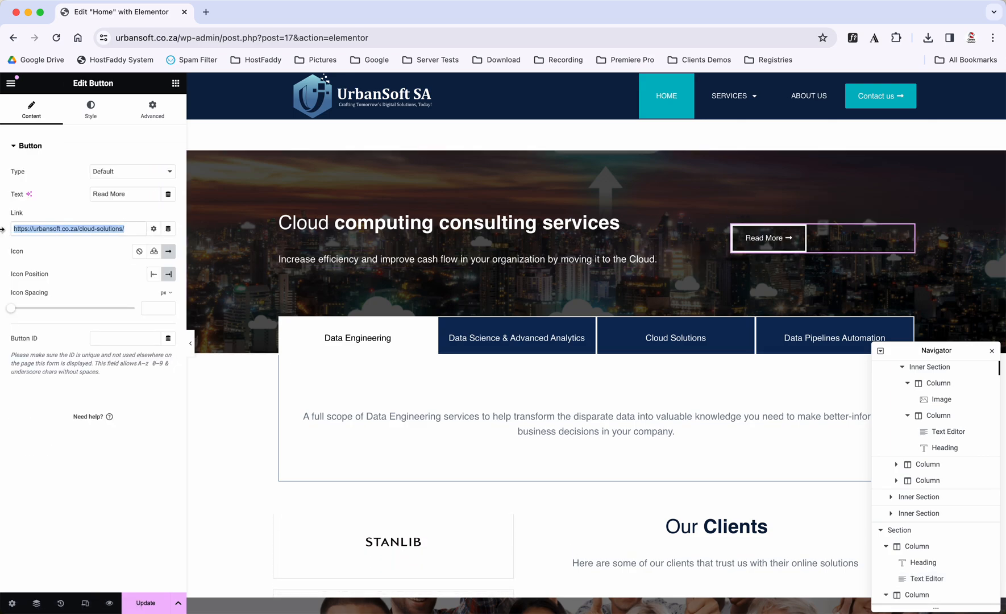
# Step: Try "View now" as the Cloud section's button text, and restore the text to "Read More"
pyautogui.click(126, 195)
pyautogui.moveTo(137, 193); pyautogui.dragTo(69, 196)
pyautogui.write('View now')
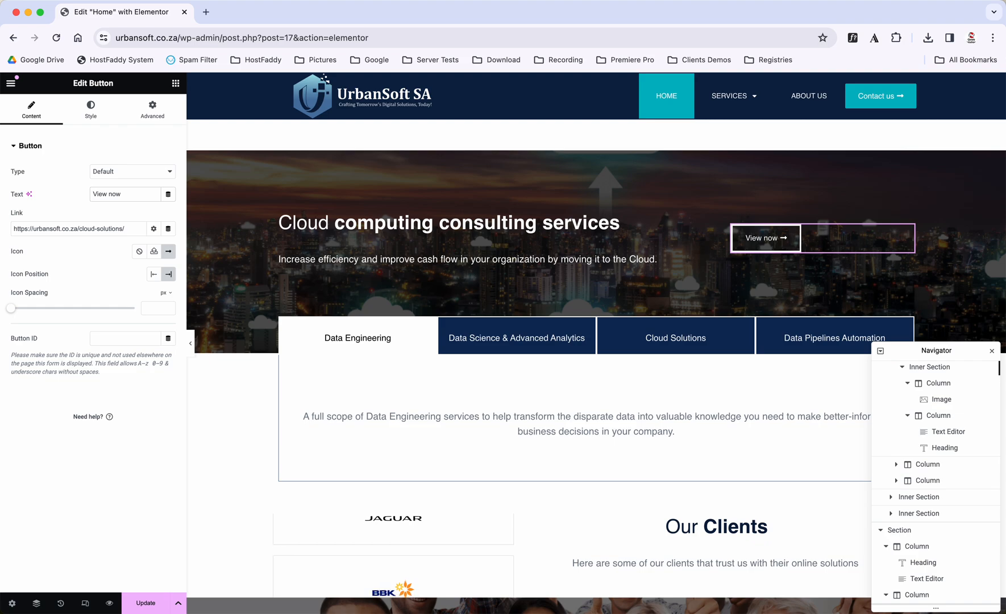
pyautogui.write('Re')
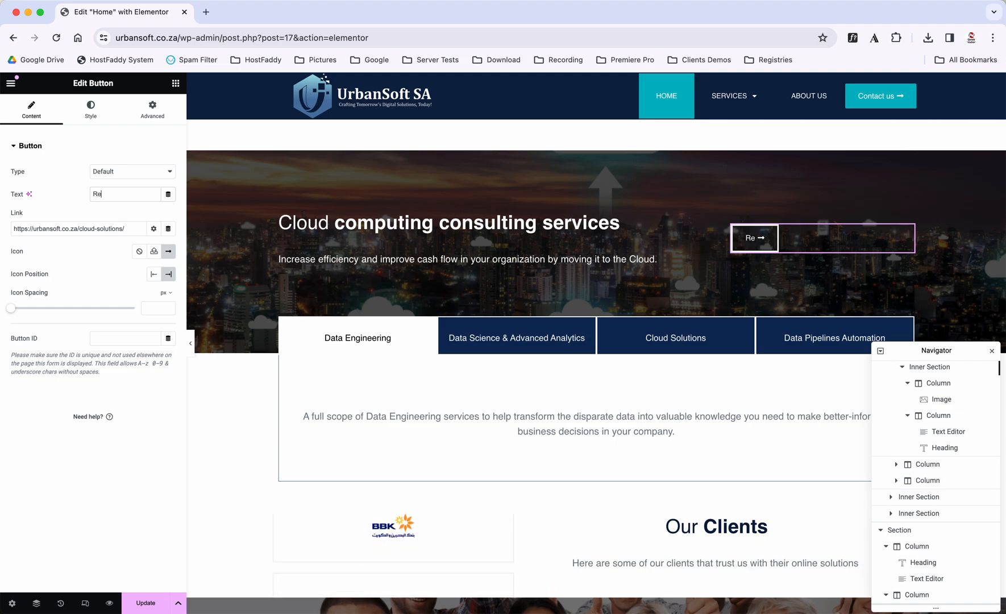
pyautogui.write('ad More')
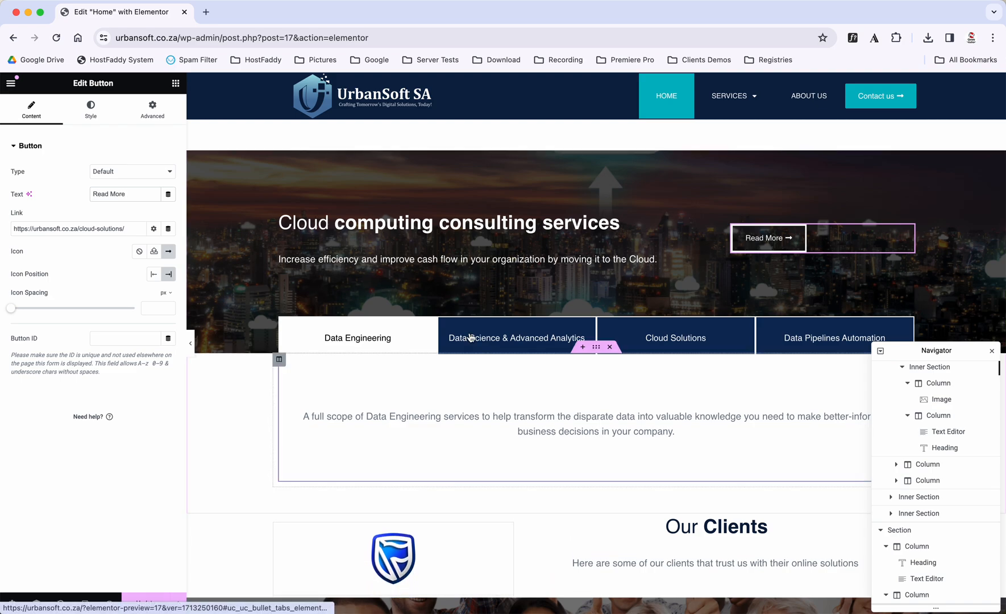
# Step: Examine the layout, margin and padding settings of the section that holds the service tabs
pyautogui.scroll(-2, 471, 337)
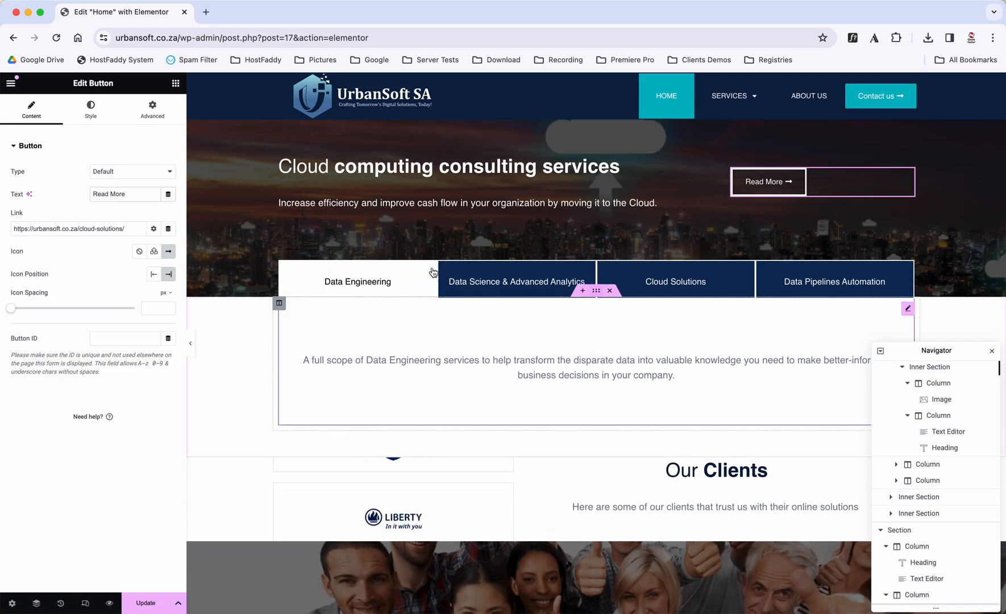
pyautogui.click(596, 291)
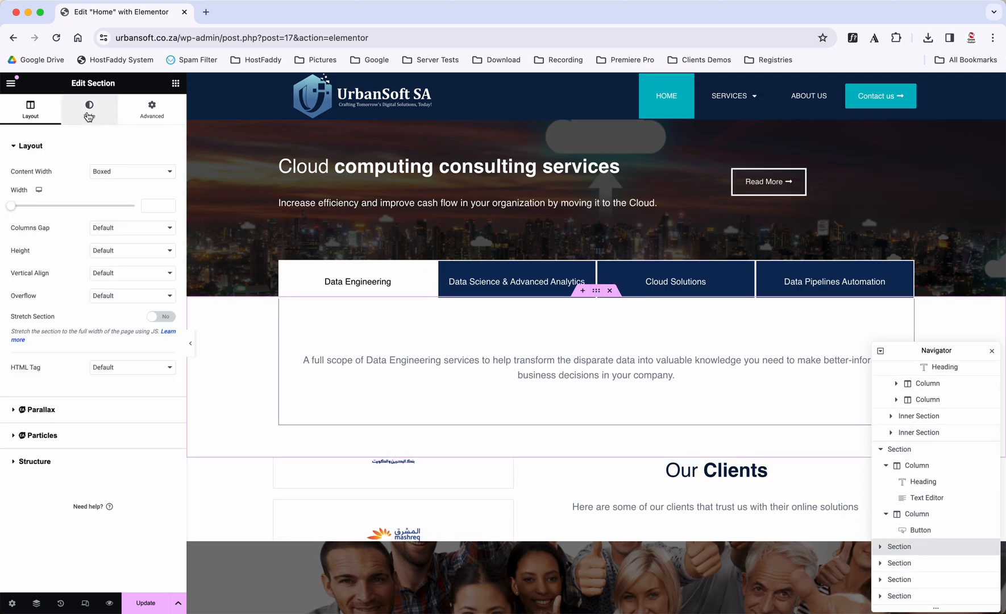
pyautogui.click(152, 108)
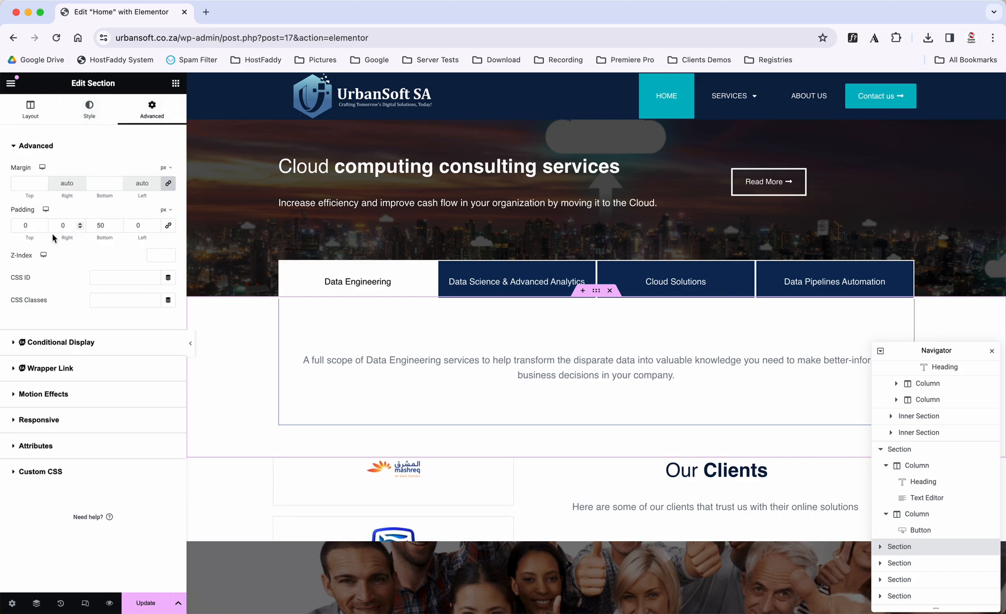
# Step: Try adjusting the top margin of the Icon Tabs widget, and return it to -78 px
pyautogui.click(574, 332)
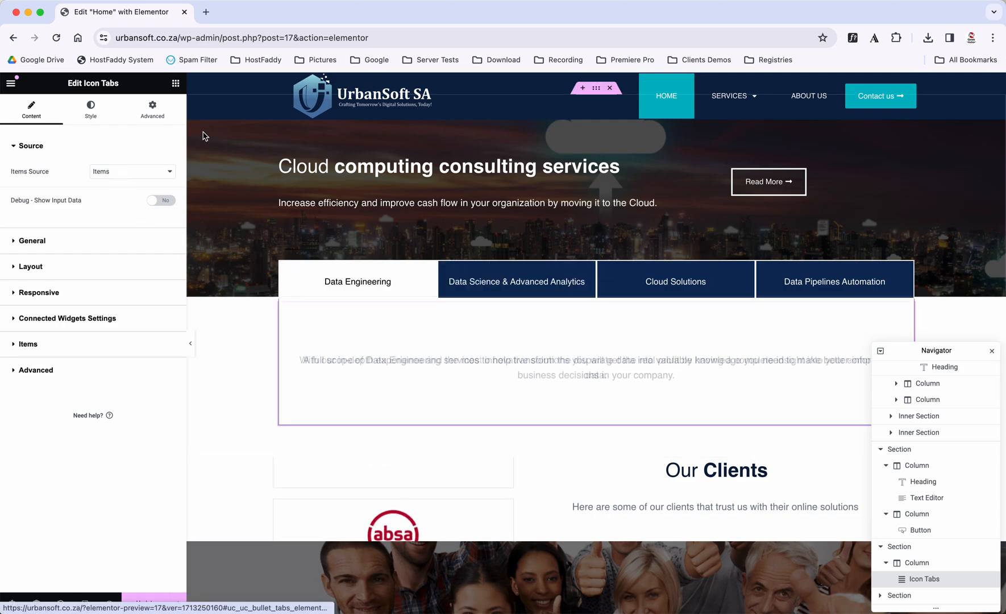
pyautogui.click(161, 117)
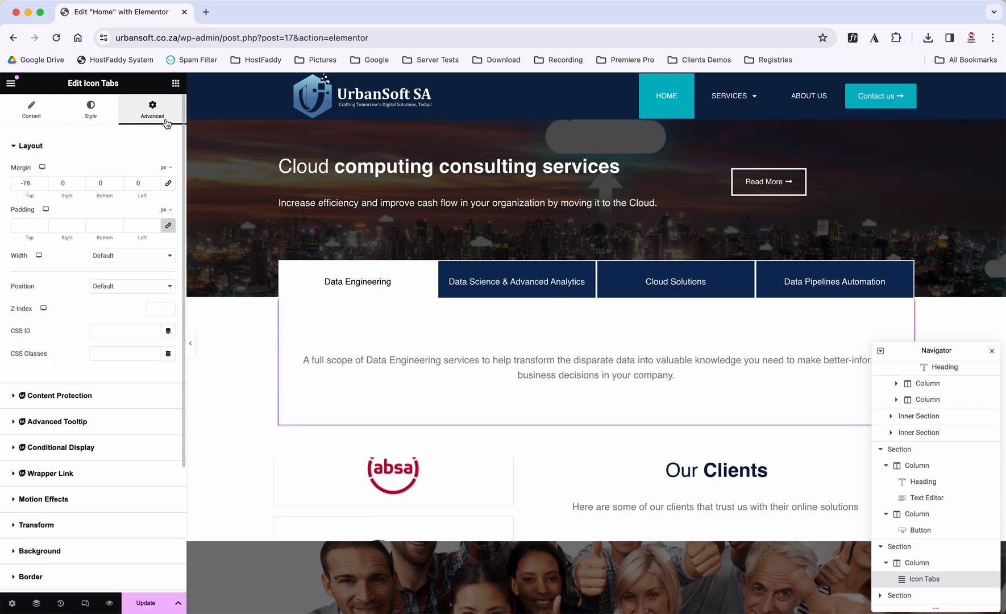
pyautogui.moveTo(44, 183); pyautogui.dragTo(44, 189)
pyautogui.click(43, 185)
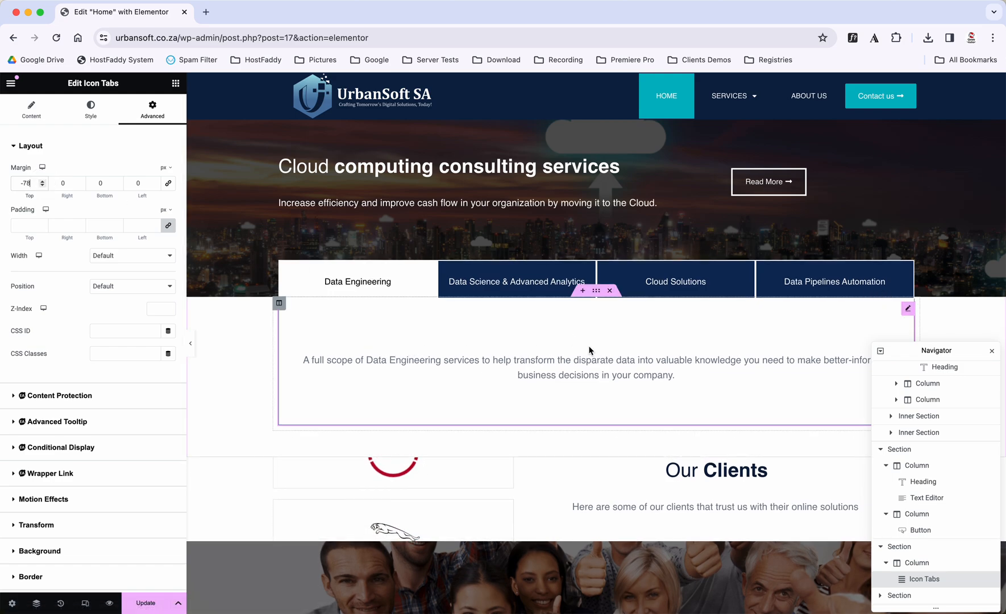
# Step: Review the Icon Tabs widget's source options, keeping Items, and expand the Data Engineering item to inspect its content
pyautogui.click(35, 117)
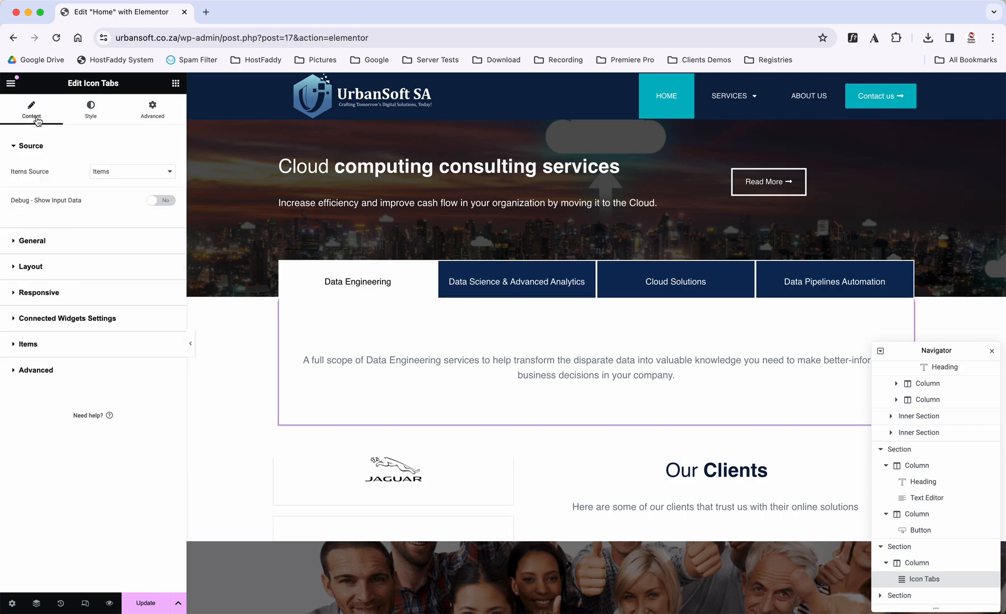
pyautogui.click(116, 175)
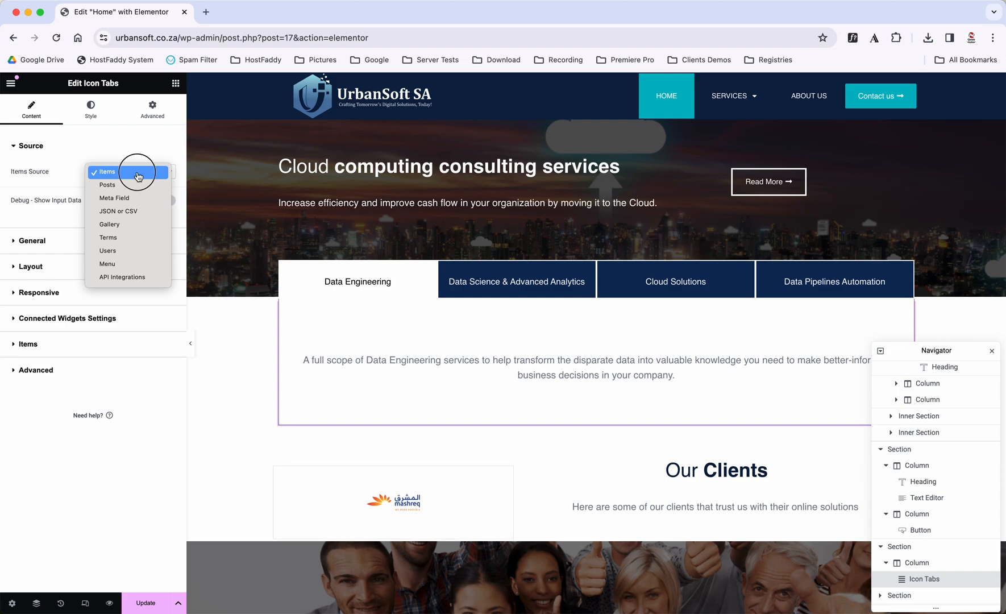
pyautogui.click(138, 176)
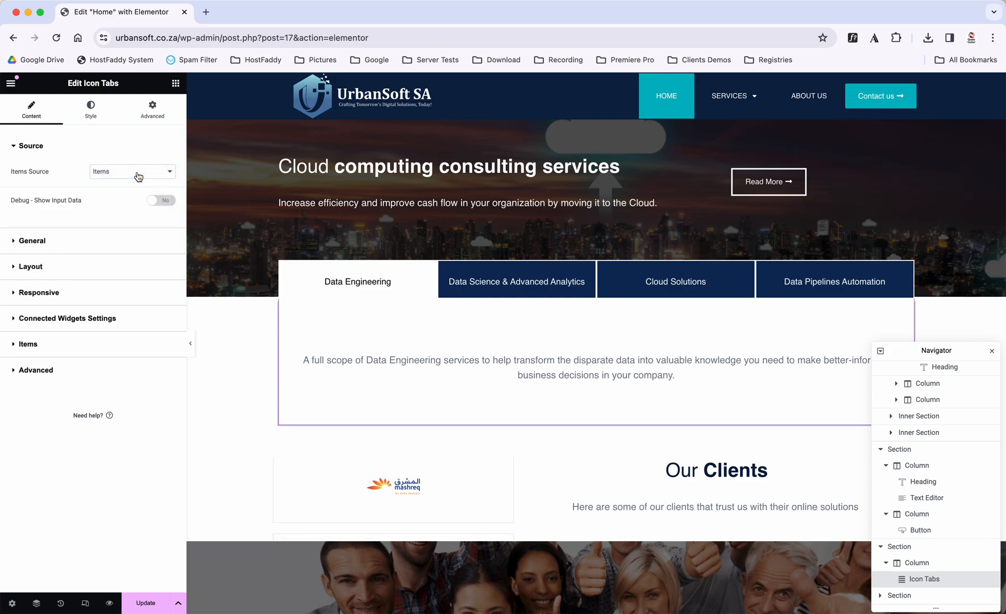
pyautogui.click(26, 344)
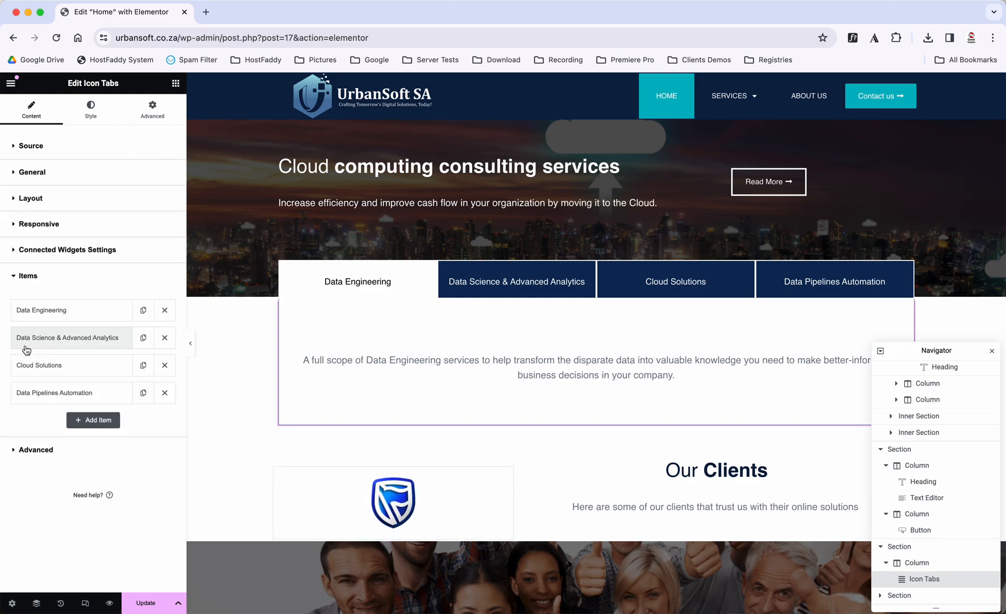
pyautogui.click(62, 311)
pyautogui.scroll(-3, 63, 307)
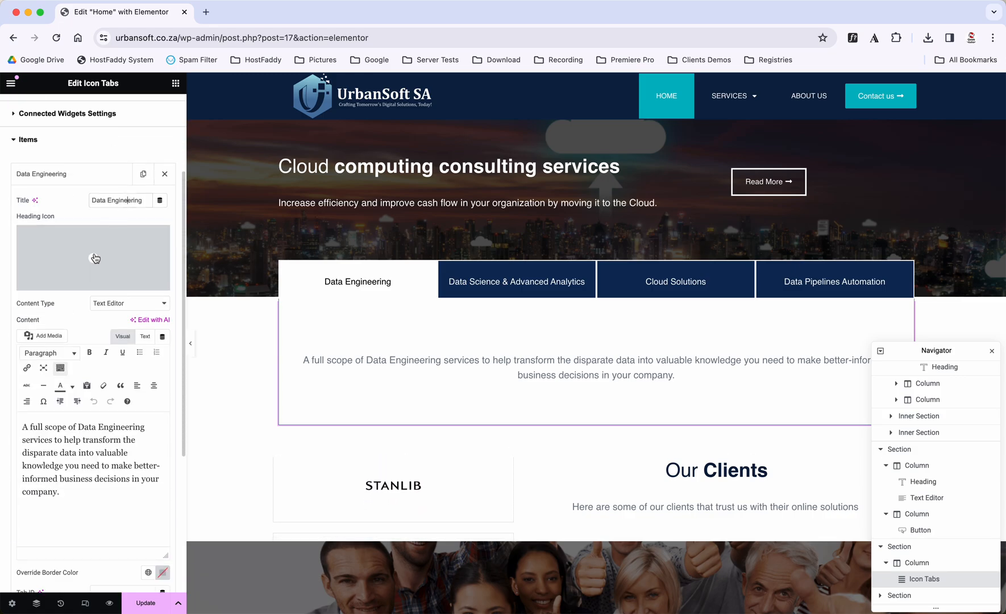
# Step: Insert the circled down-arrow icon from the icon library as the Data Engineering tab's heading icon
pyautogui.click(93, 260)
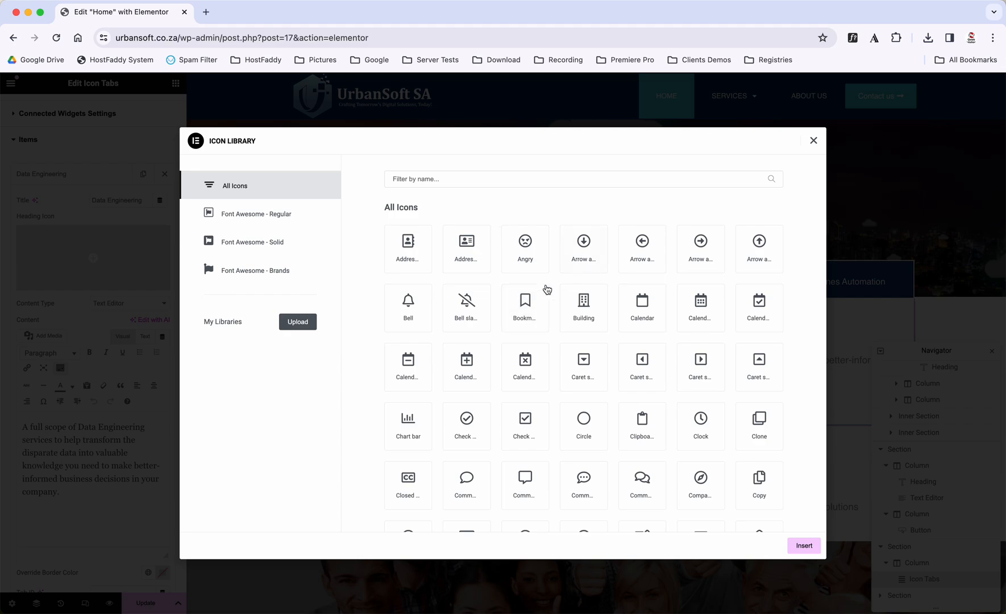
pyautogui.click(538, 254)
pyautogui.click(592, 249)
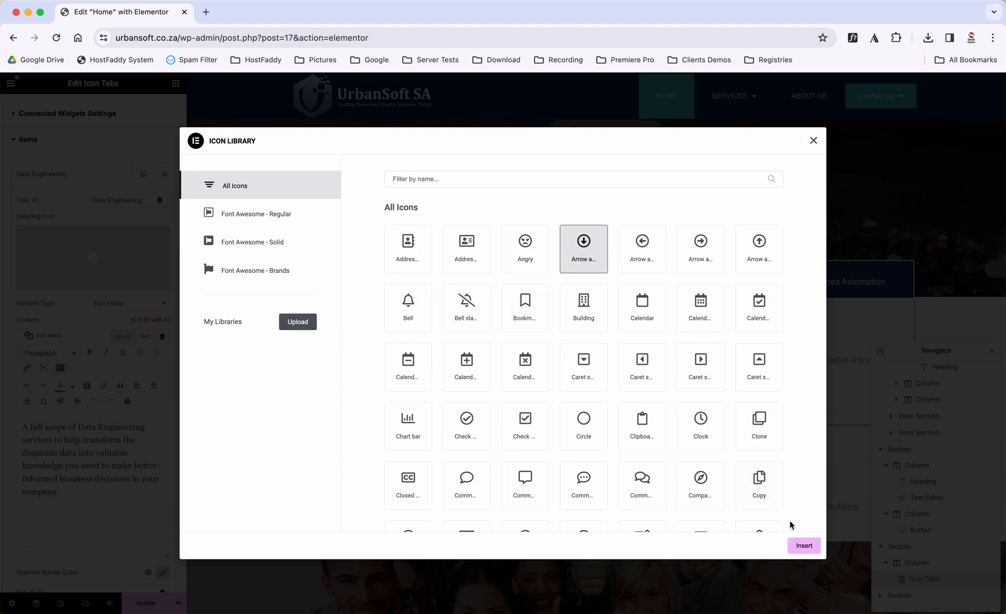
pyautogui.click(806, 549)
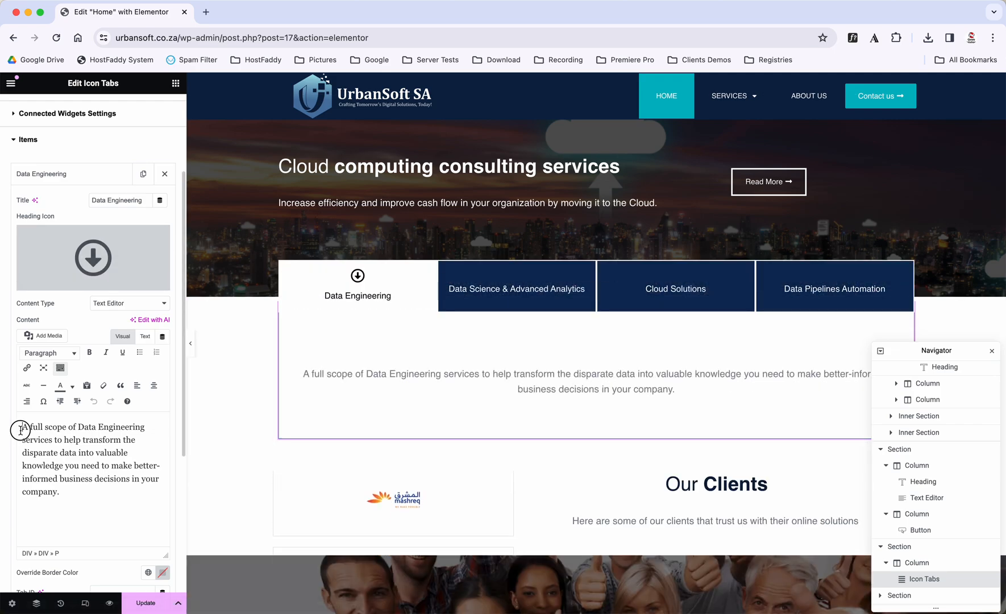
# Step: Remove the heading icon from the Data Engineering tab item, preview the Data Science & Advanced Analytics tab, and collapse the item
pyautogui.moveTo(22, 427); pyautogui.dragTo(101, 484)
pyautogui.press('super+a')
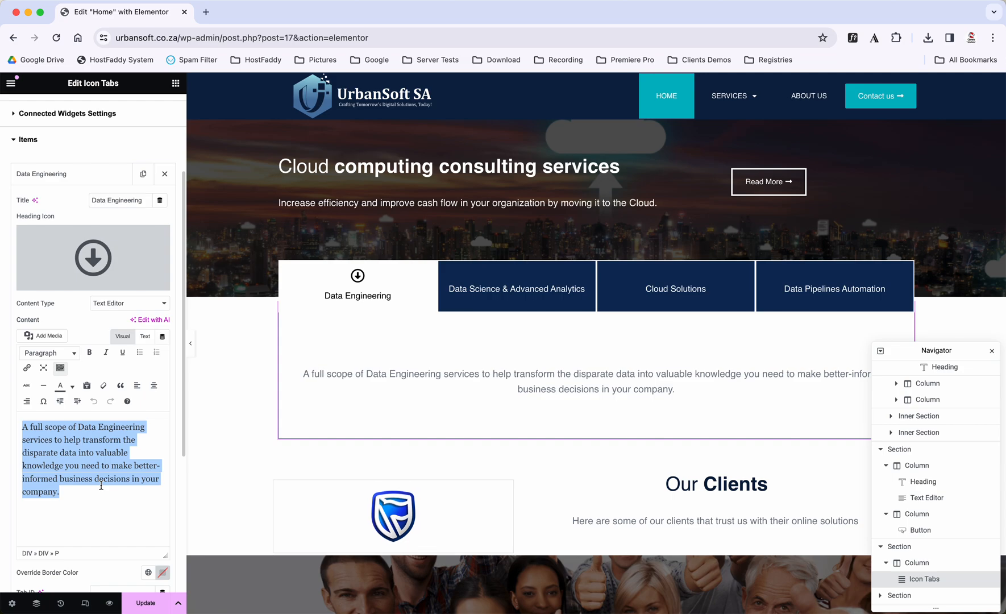
pyautogui.click(161, 238)
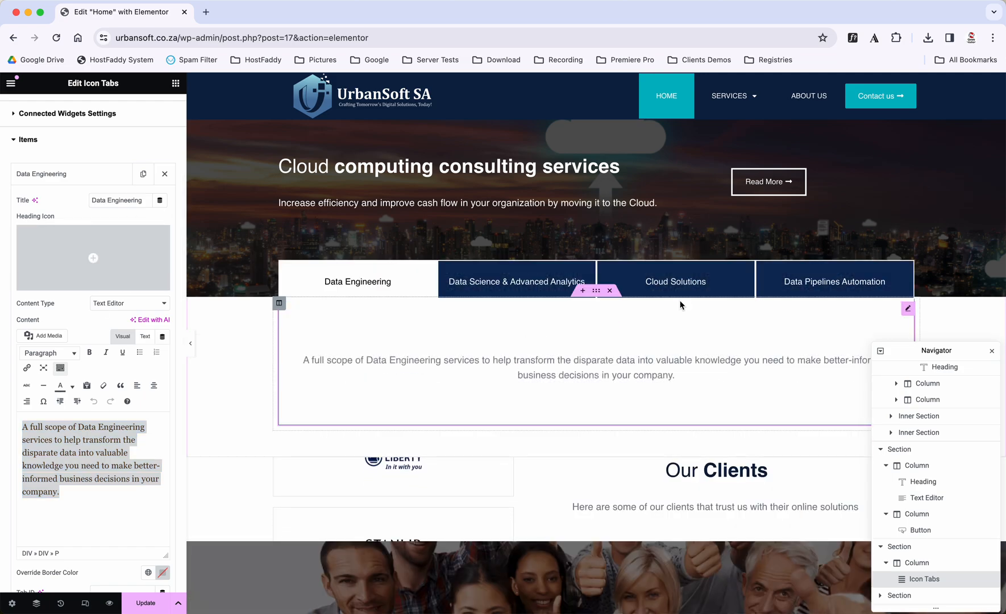
pyautogui.click(498, 284)
pyautogui.click(80, 174)
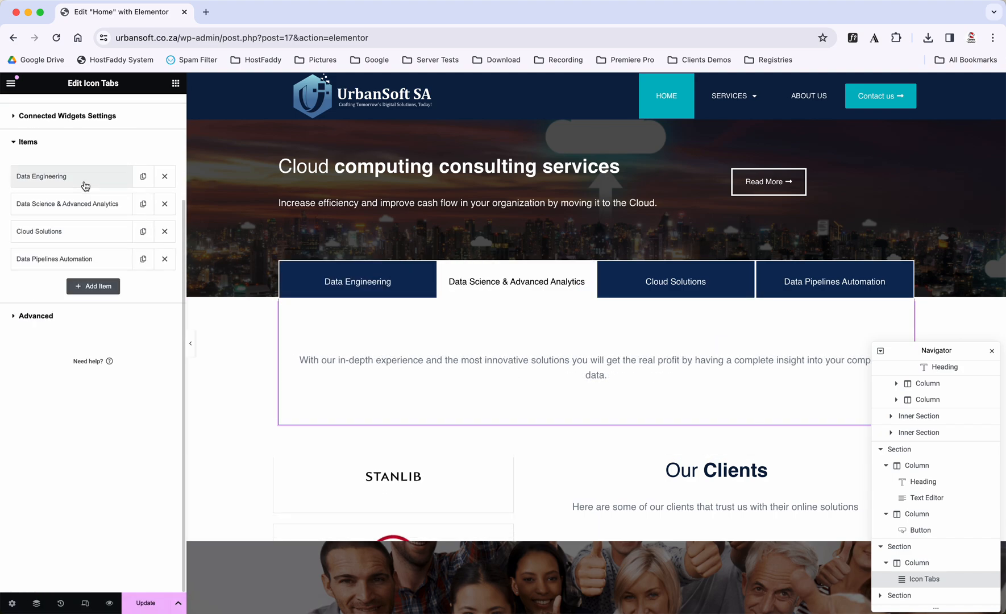
# Step: Duplicate the Data Science & Advanced Analytics item in the Icon Tabs widget
pyautogui.scroll(3, 68, 235)
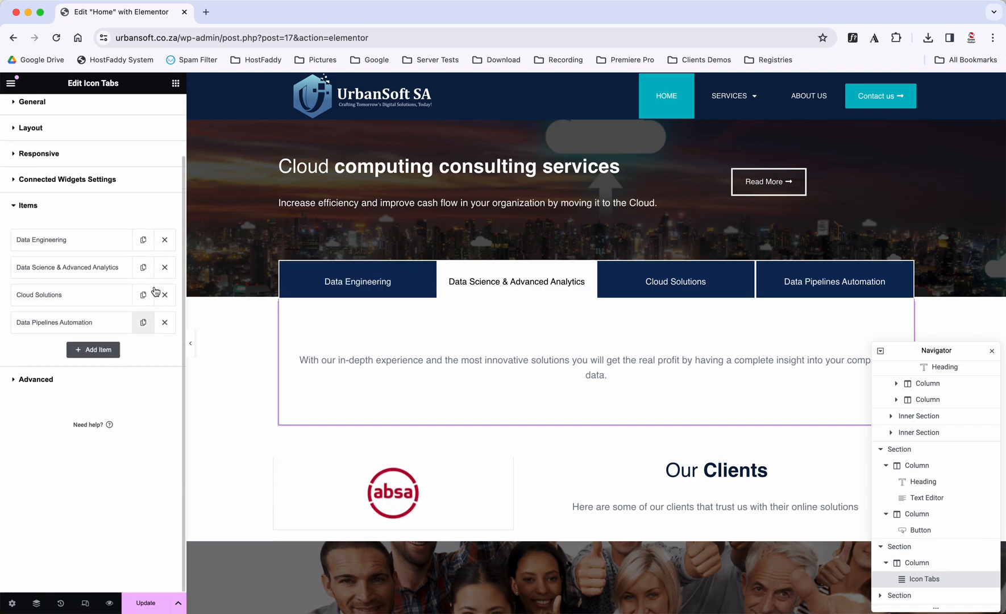
pyautogui.click(144, 296)
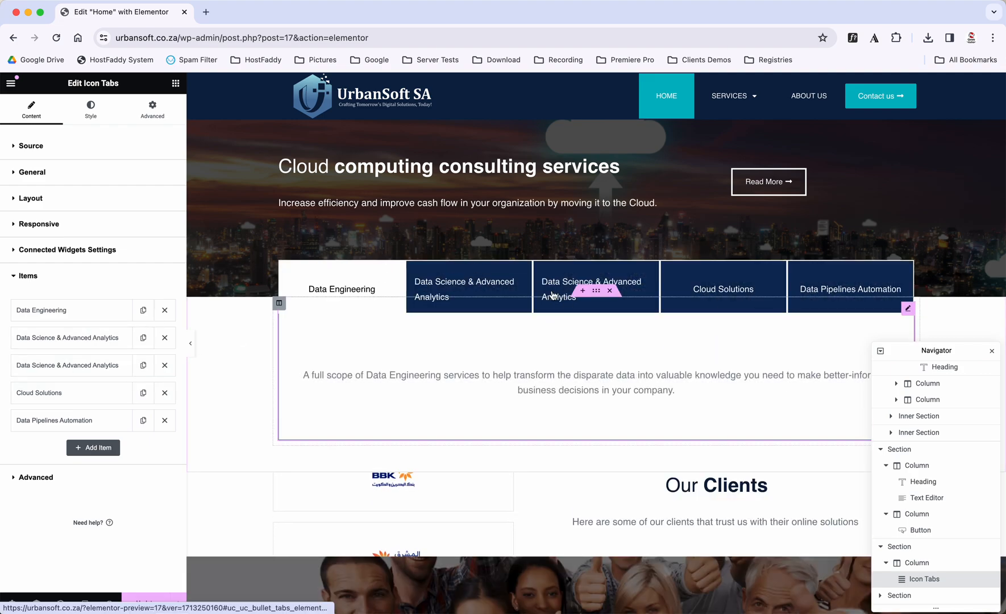
# Step: Try widening the service tabs section to 1600, and clear the width value again
pyautogui.click(596, 292)
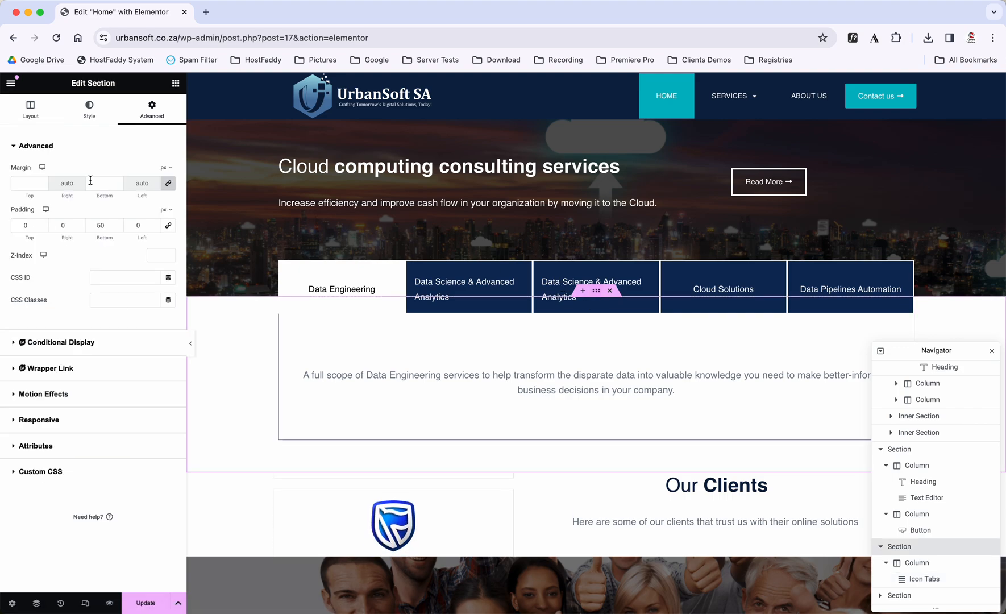
pyautogui.click(28, 116)
pyautogui.moveTo(13, 206); pyautogui.dragTo(153, 208)
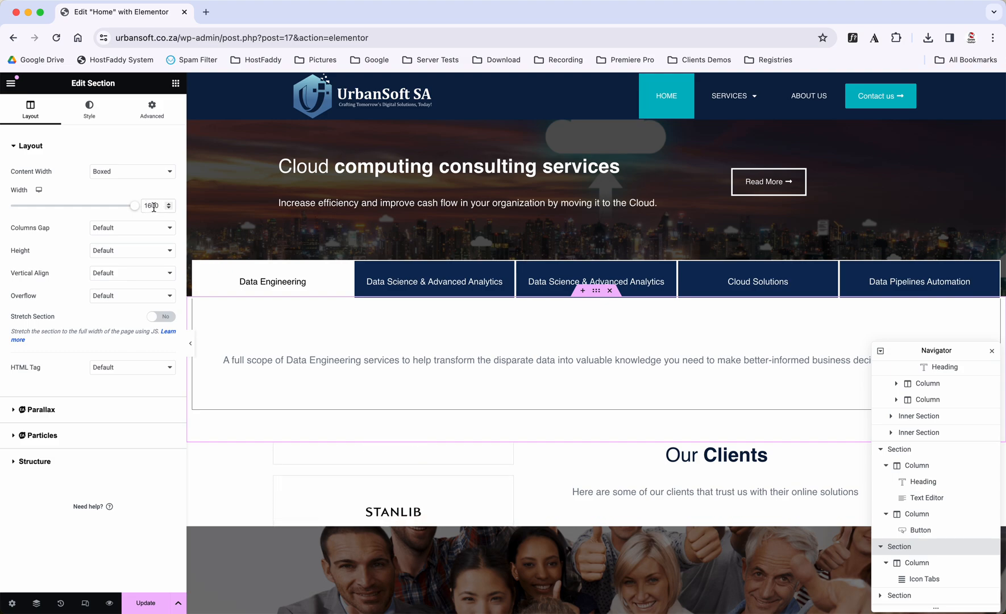
pyautogui.doubleClick(154, 207)
pyautogui.press('BackSpace')
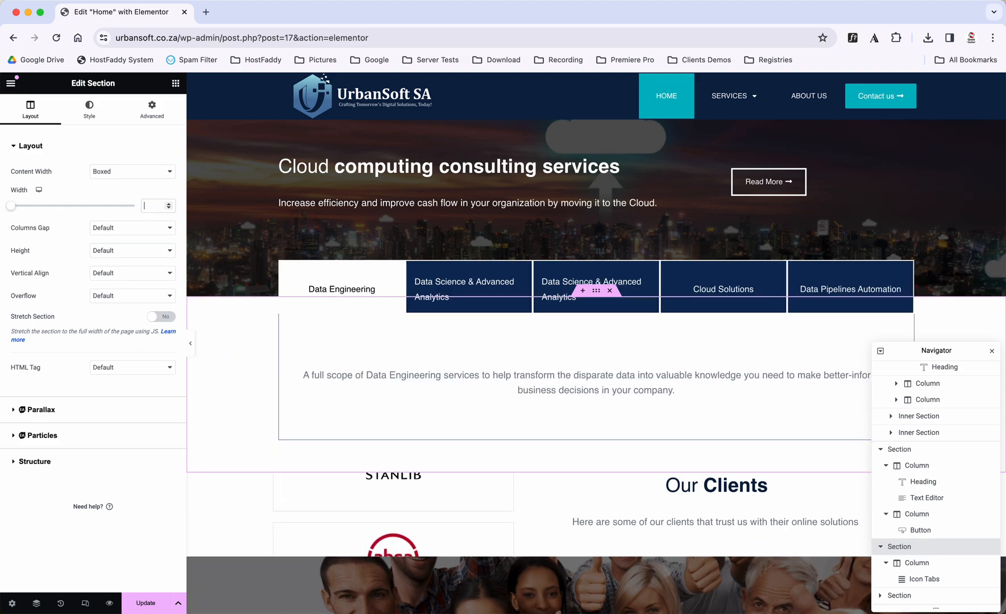
# Step: Delete the duplicated Data Science & Advanced Analytics item from the Icon Tabs widget
pyautogui.click(478, 288)
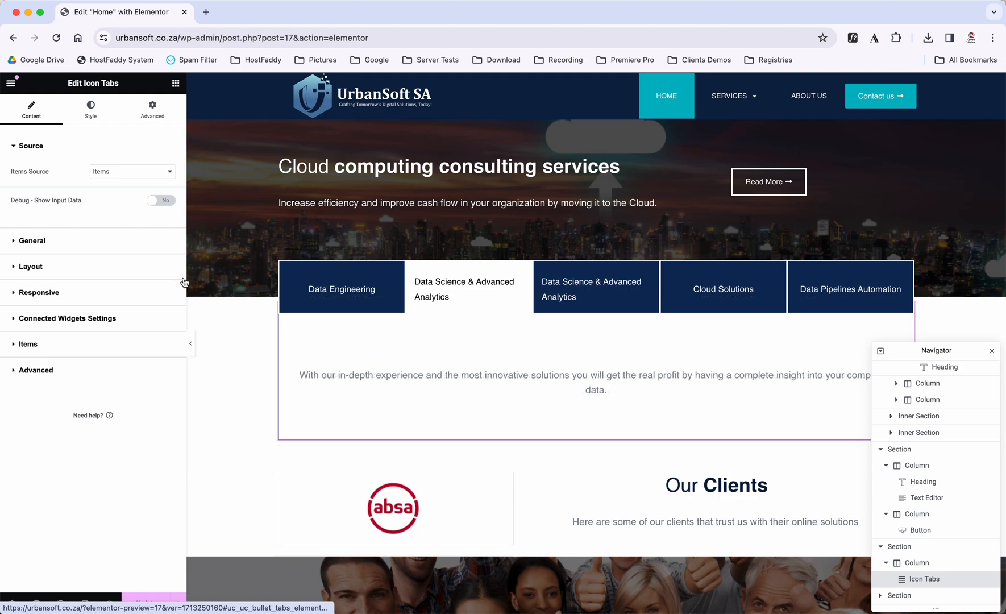
pyautogui.click(36, 346)
pyautogui.click(165, 337)
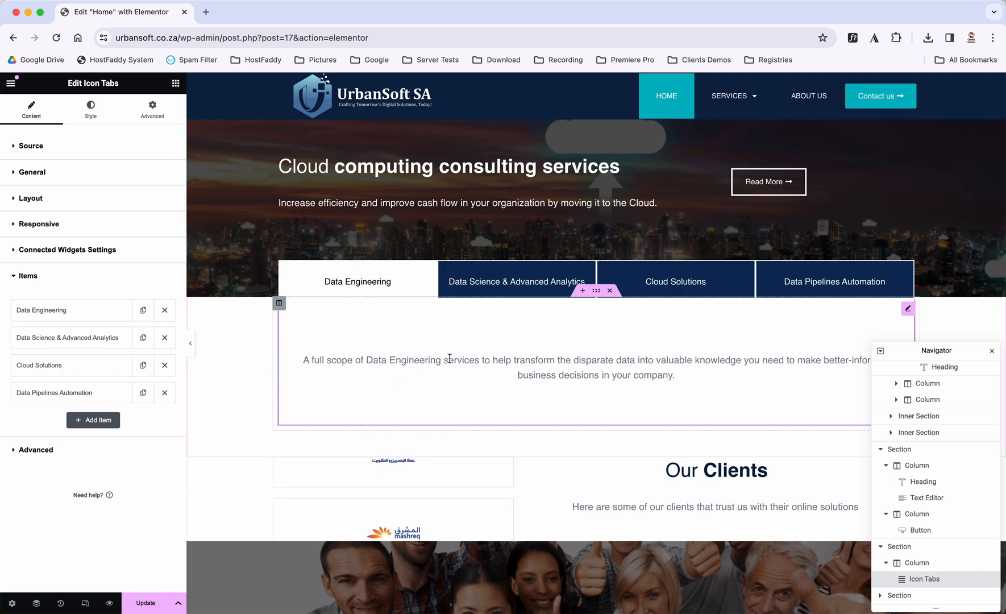
# Step: Inspect the layout settings of the text column and the logo column in the Our Clients section
pyautogui.scroll(-1, 495, 361)
pyautogui.scroll(-5, 495, 362)
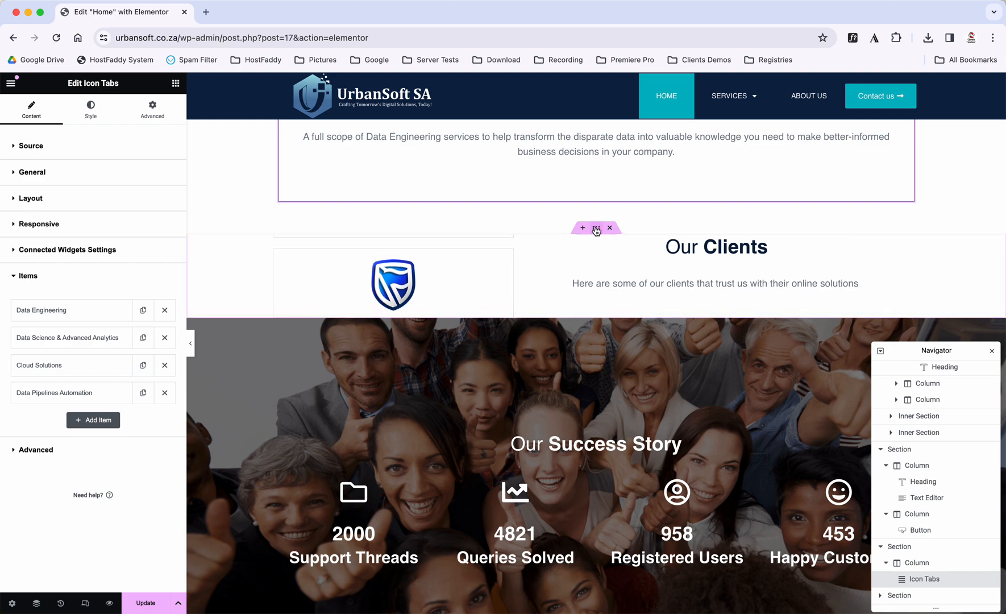
pyautogui.click(521, 241)
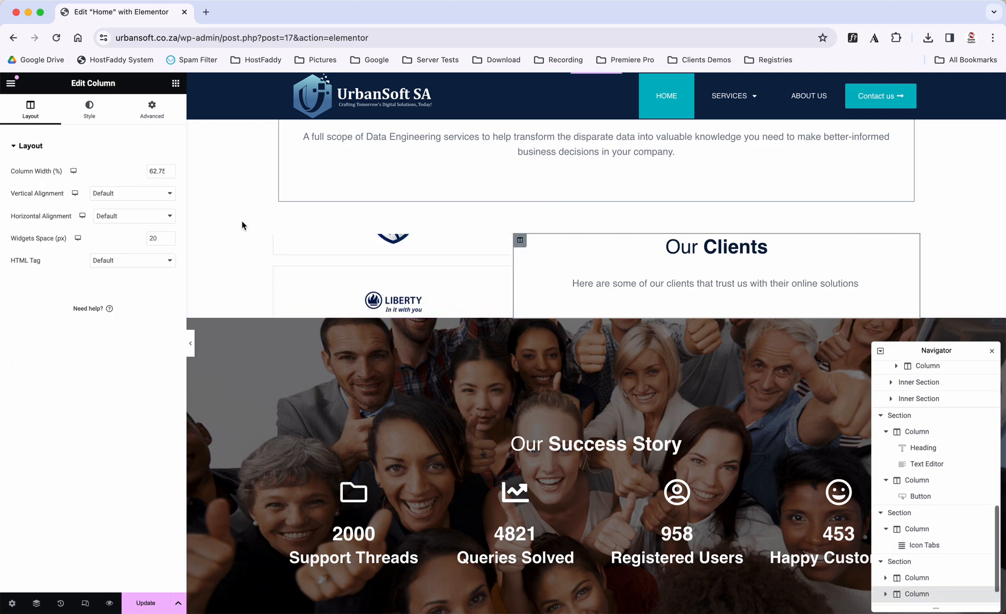
pyautogui.click(278, 241)
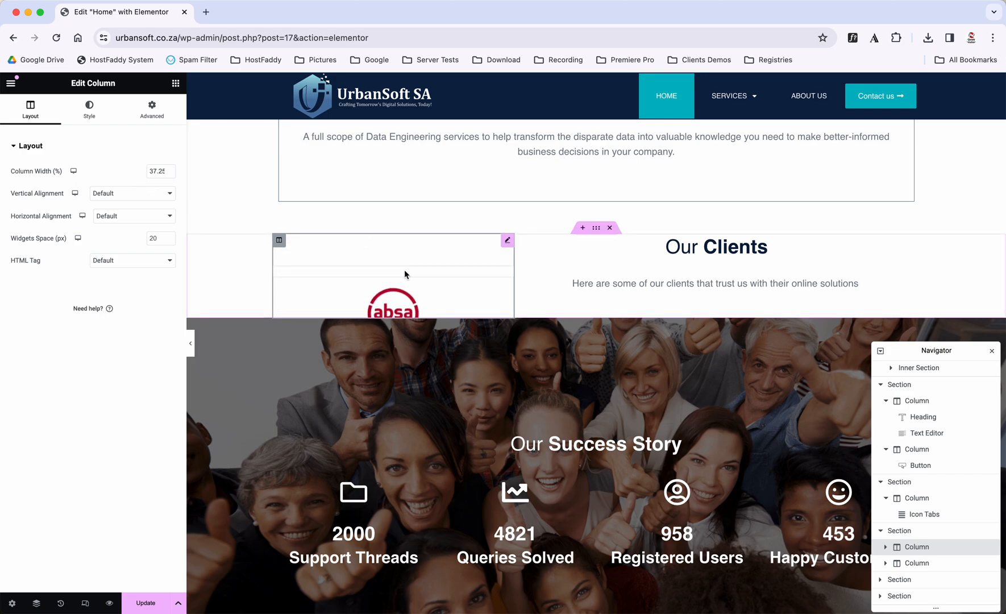
# Step: Open the client Logo Marquee widget and inspect Items 1 to 4 in its item list
pyautogui.click(404, 273)
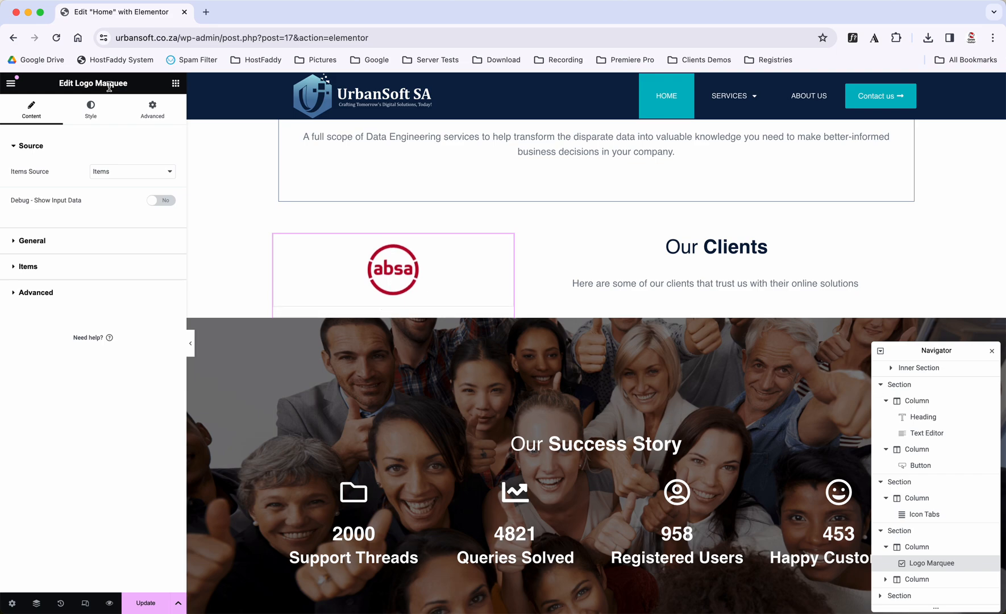
pyautogui.click(42, 273)
pyautogui.click(52, 233)
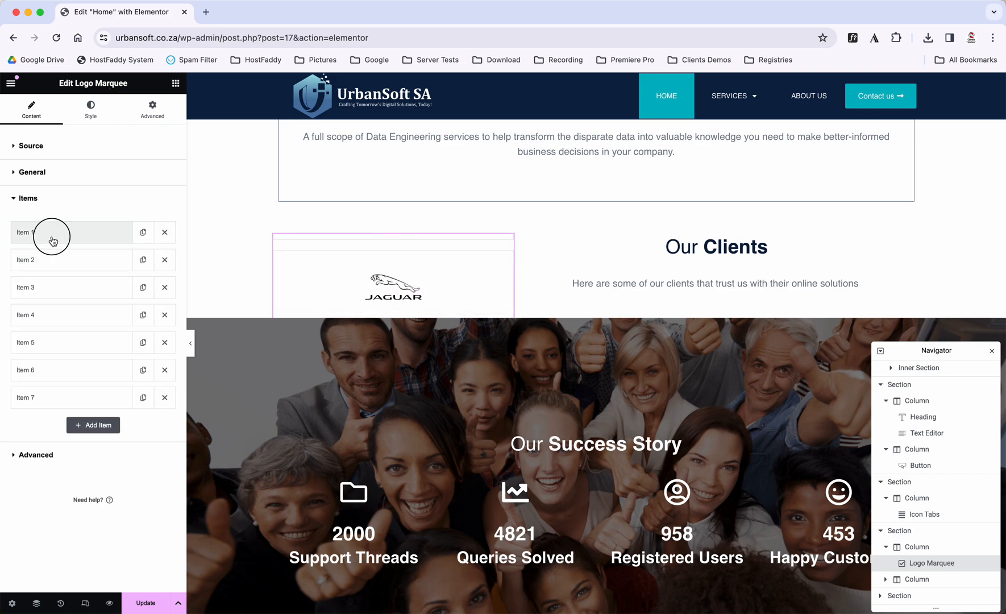
pyautogui.click(52, 239)
pyautogui.click(50, 262)
pyautogui.click(50, 266)
pyautogui.click(52, 290)
pyautogui.click(53, 292)
pyautogui.click(51, 317)
pyautogui.click(51, 317)
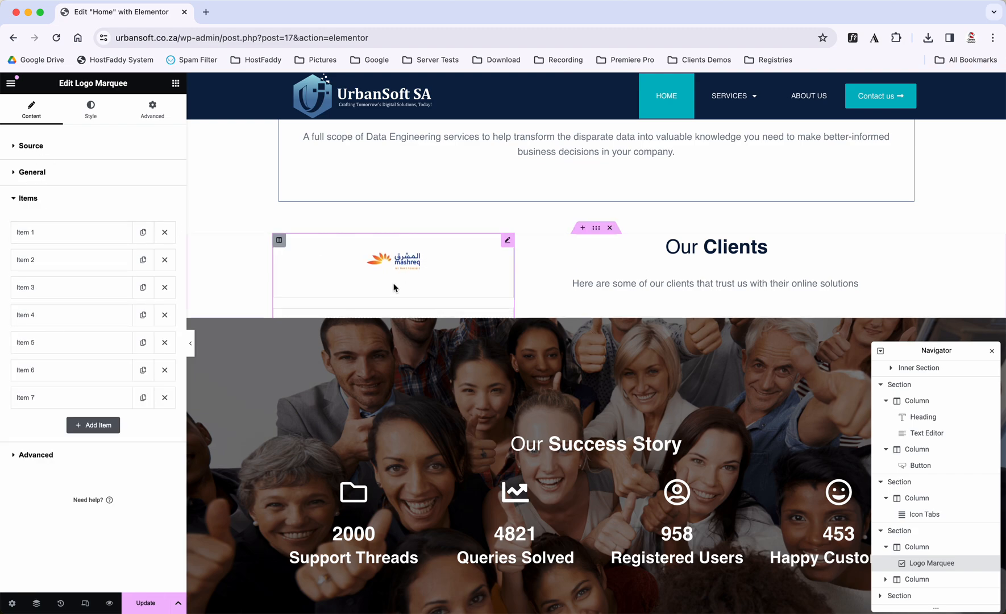
# Step: Review the Logo Marquee's item style options, such as image width, height, padding and border
pyautogui.click(92, 114)
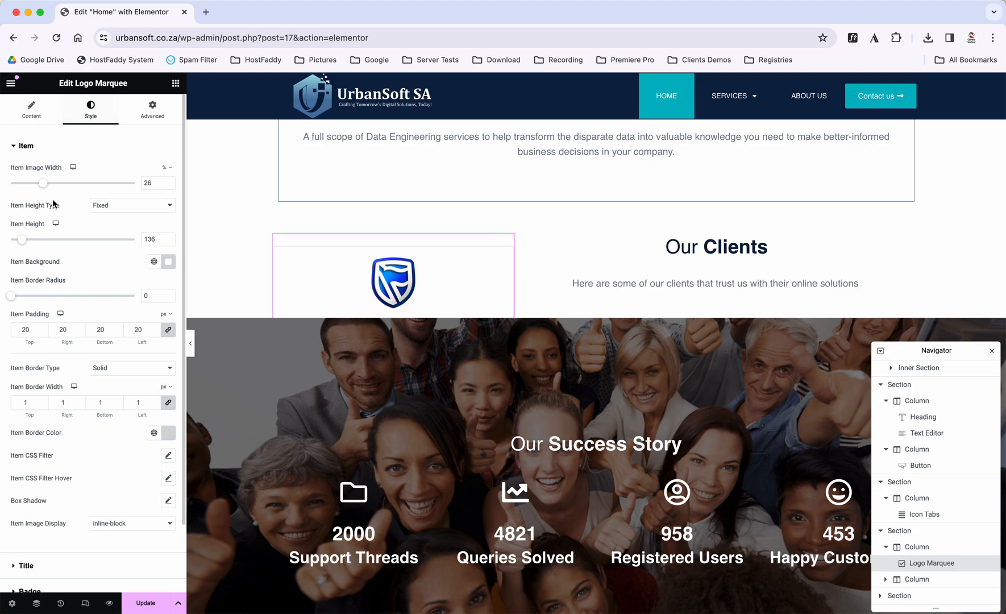
pyautogui.scroll(-1, 91, 351)
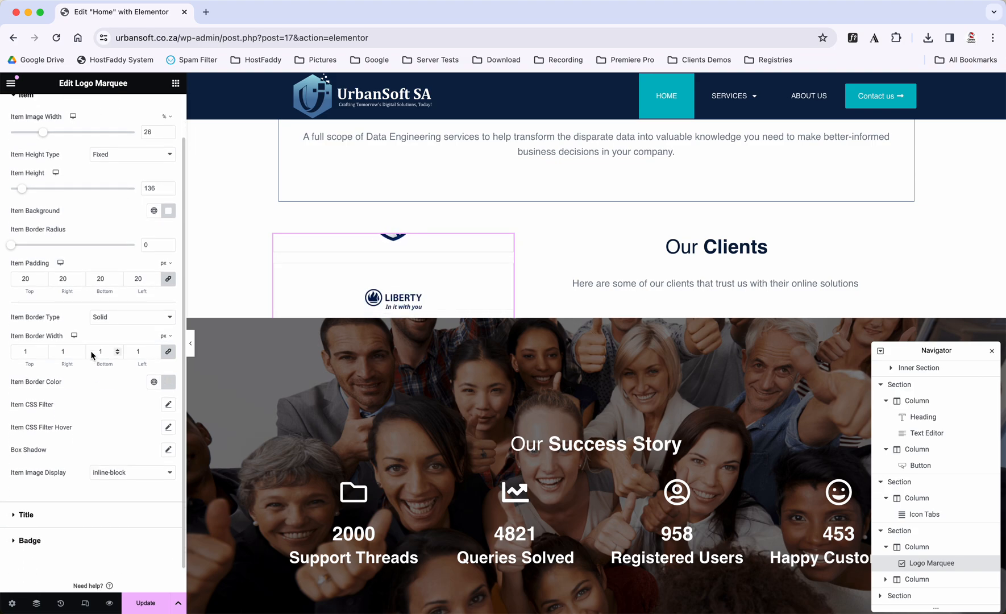
pyautogui.scroll(1, 91, 351)
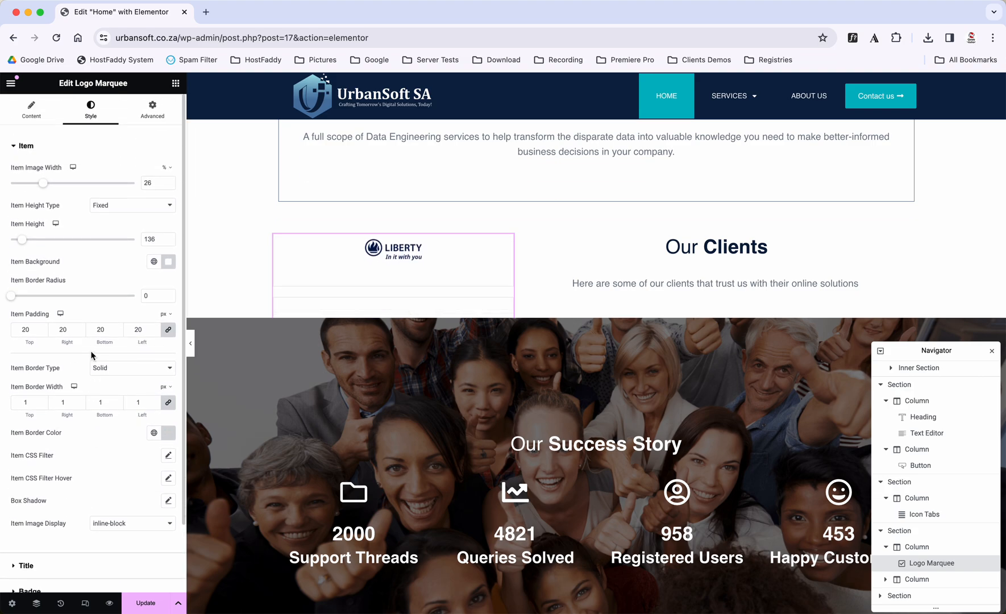
# Step: Try showing 2 items at once in the Logo Marquee's general settings, and return the number of items to 1
pyautogui.click(31, 109)
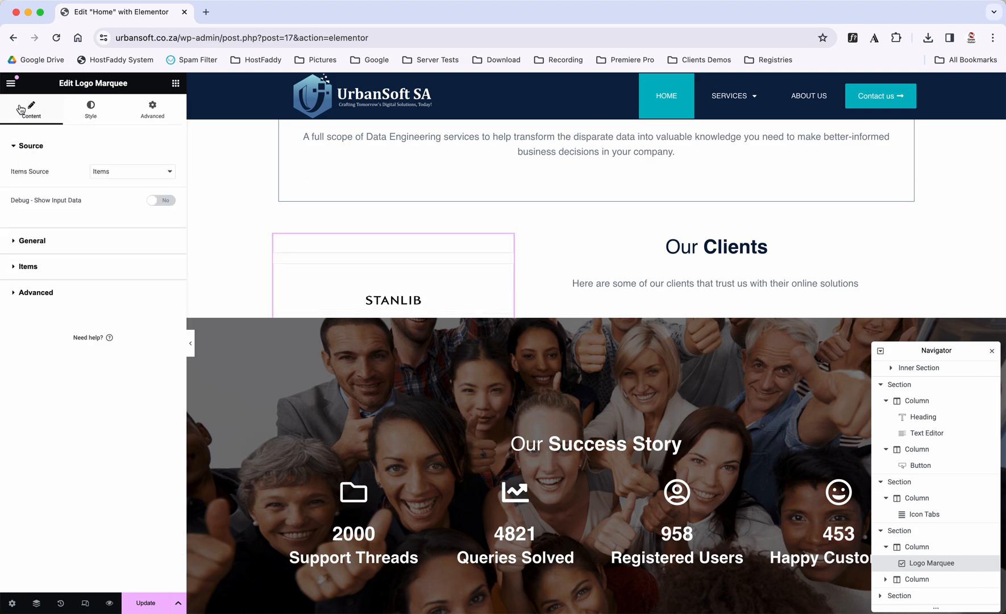
pyautogui.click(55, 239)
pyautogui.click(154, 194)
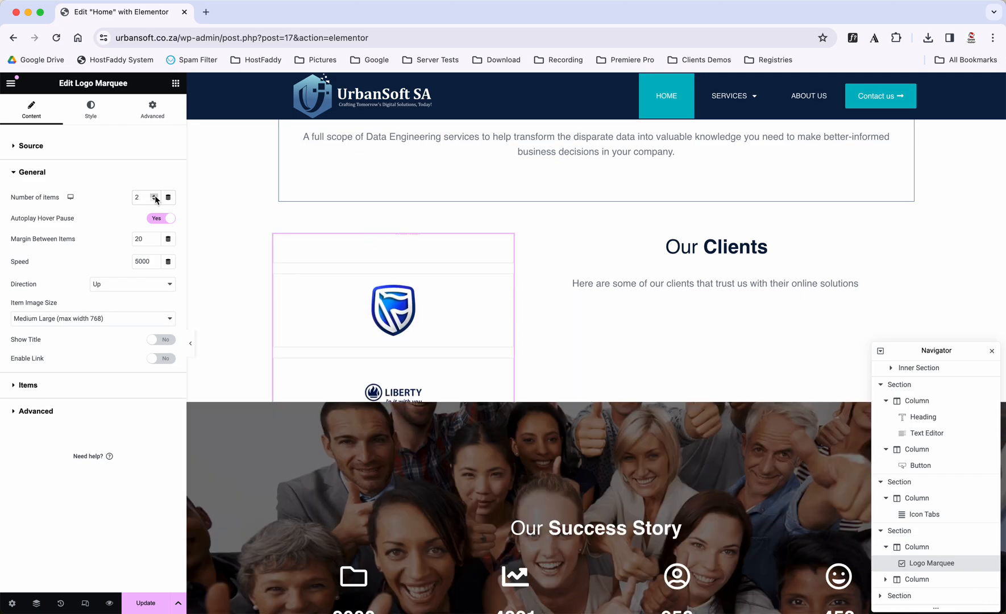
pyautogui.click(154, 200)
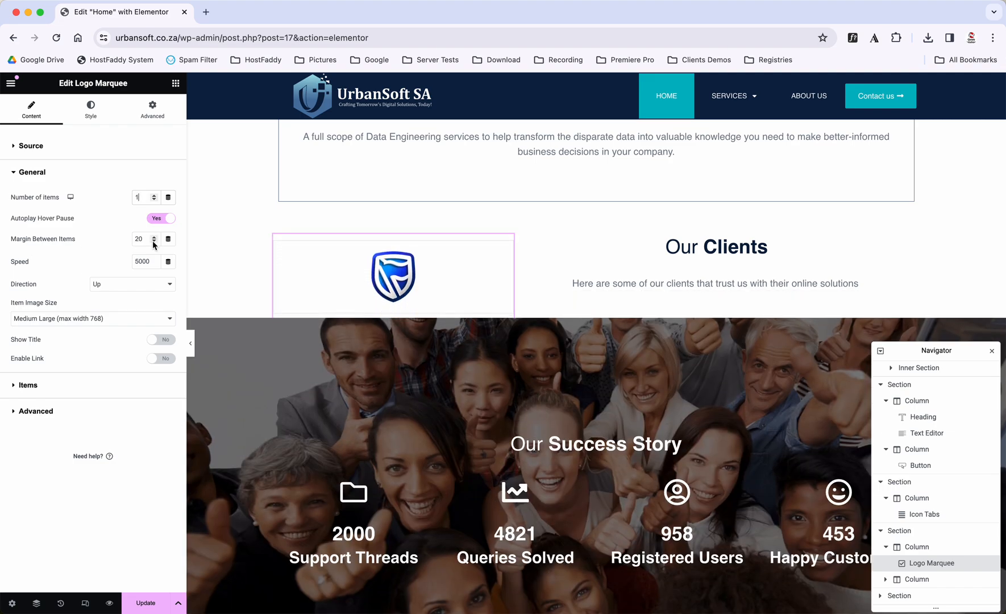
# Step: Try a 30 margin between the Logo Marquee items, and return it to 20
pyautogui.click(154, 237)
pyautogui.click(154, 236)
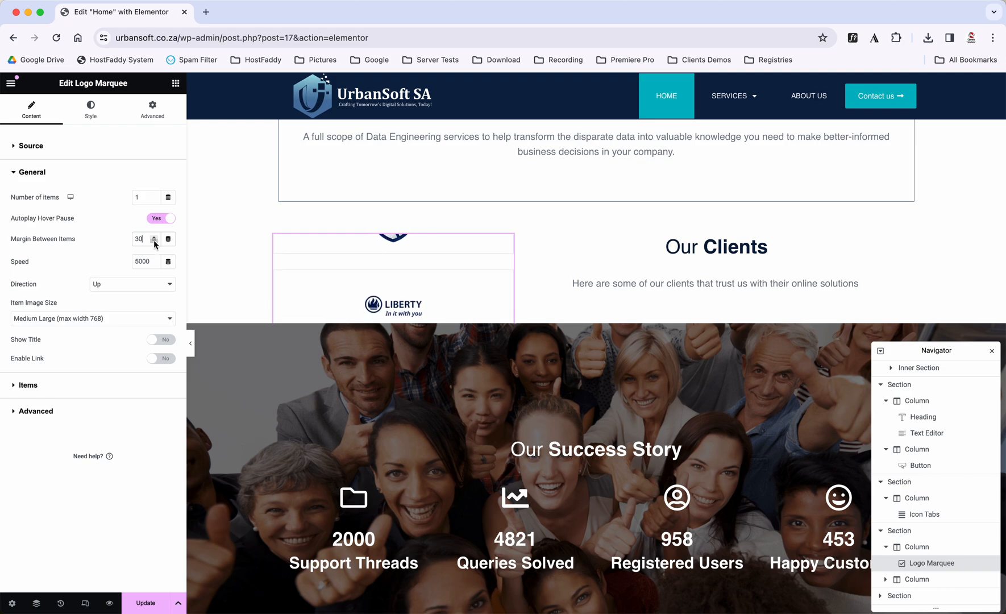
pyautogui.click(154, 242)
pyautogui.click(154, 242)
pyautogui.click(154, 242)
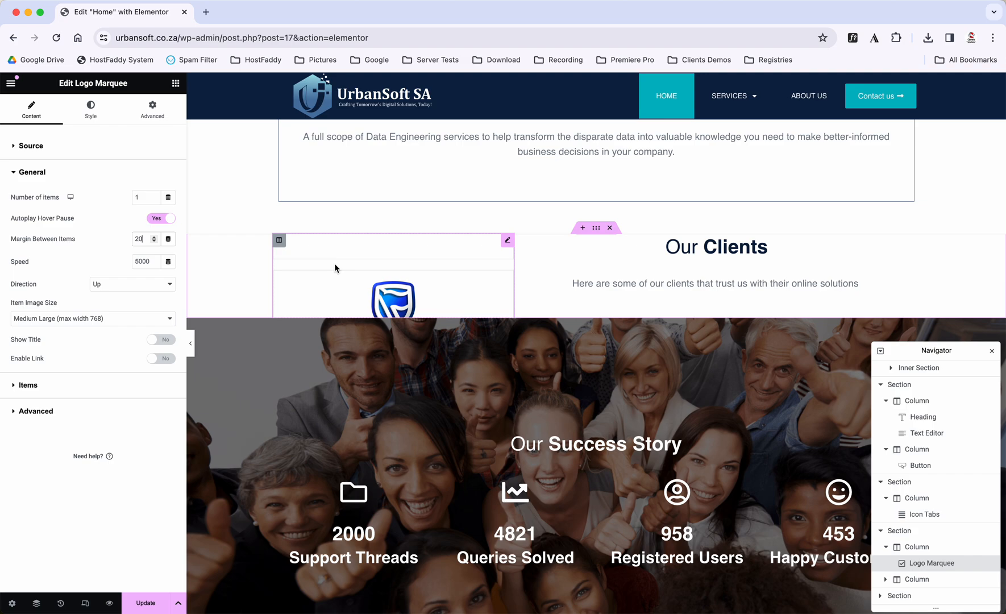
# Step: Inspect the title markup of the Our Clients heading and the content of the text below it
pyautogui.click(714, 248)
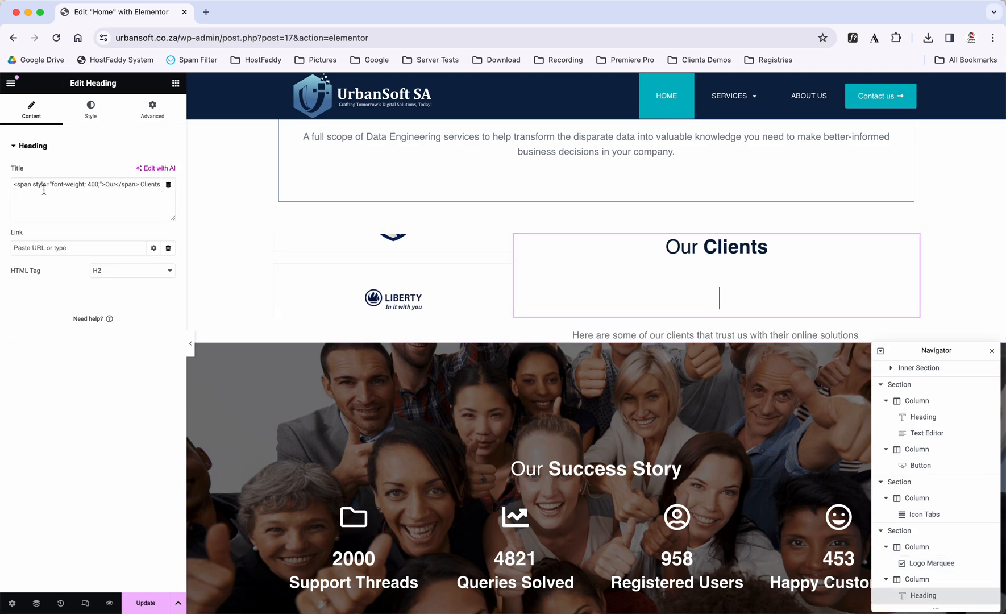
pyautogui.click(115, 185)
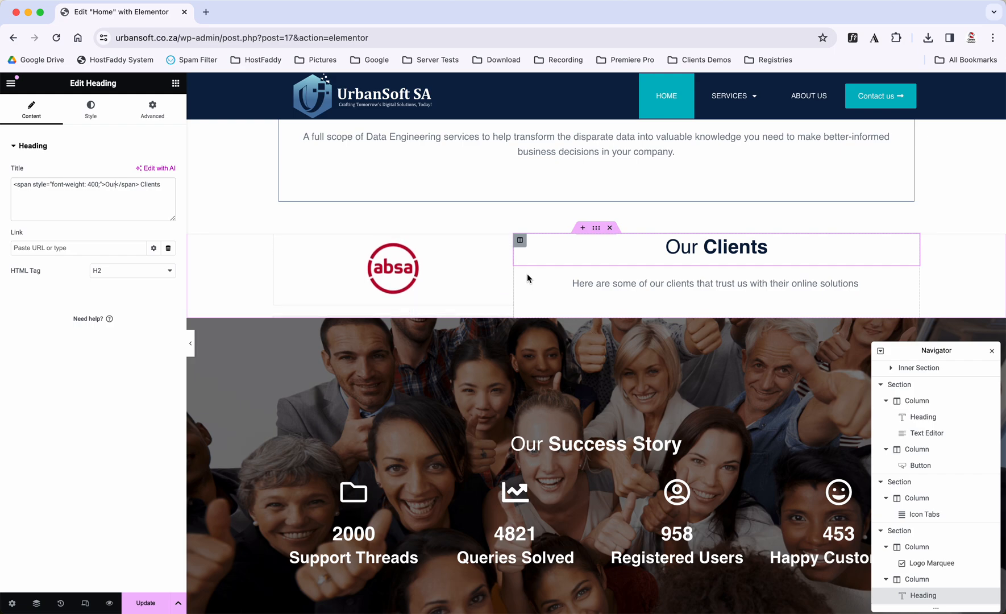
pyautogui.click(657, 284)
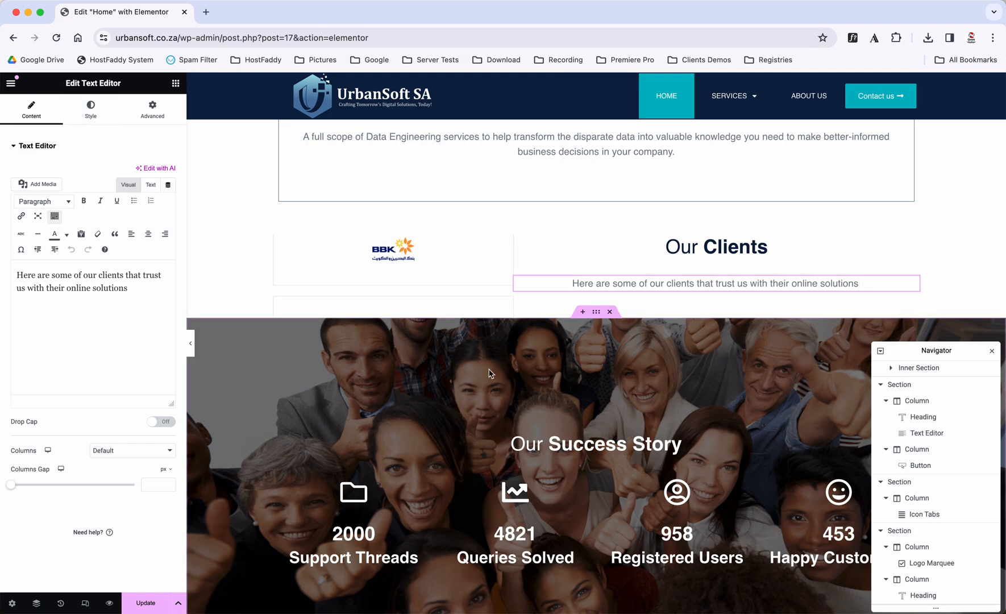
# Step: Examine the layout and background image settings of the Our Success Story section
pyautogui.scroll(-2, 490, 374)
pyautogui.scroll(-2, 490, 374)
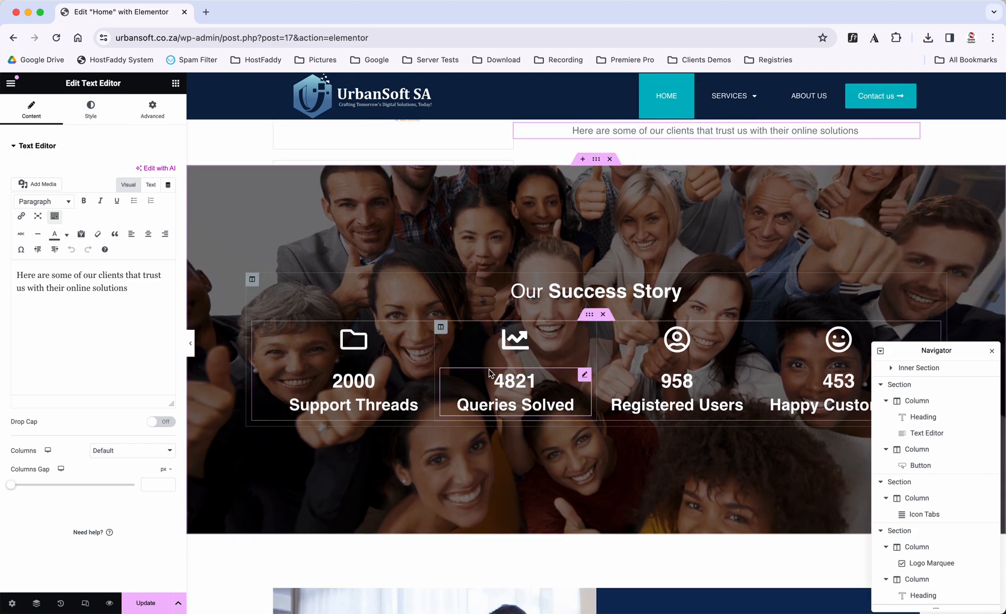
pyautogui.click(595, 159)
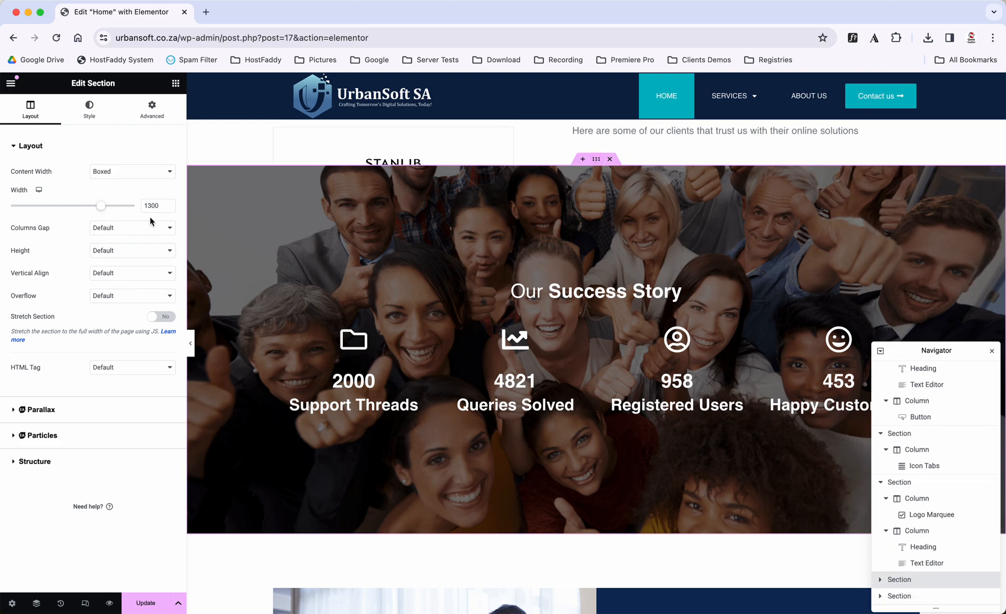
pyautogui.click(96, 114)
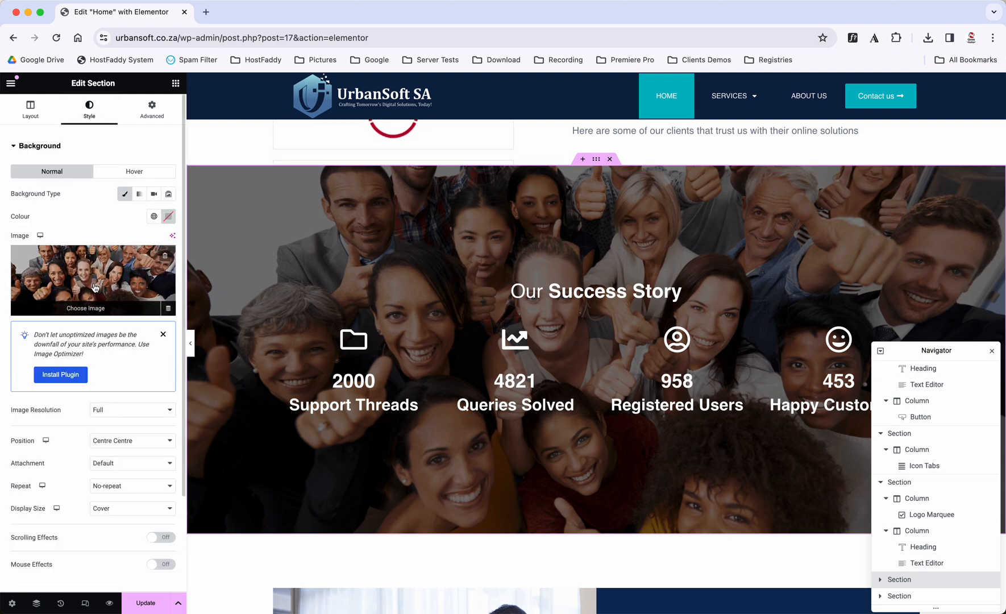
# Step: Try a top and bottom padding of 100 px on the Our Success Story section
pyautogui.click(152, 109)
pyautogui.doubleClick(25, 225)
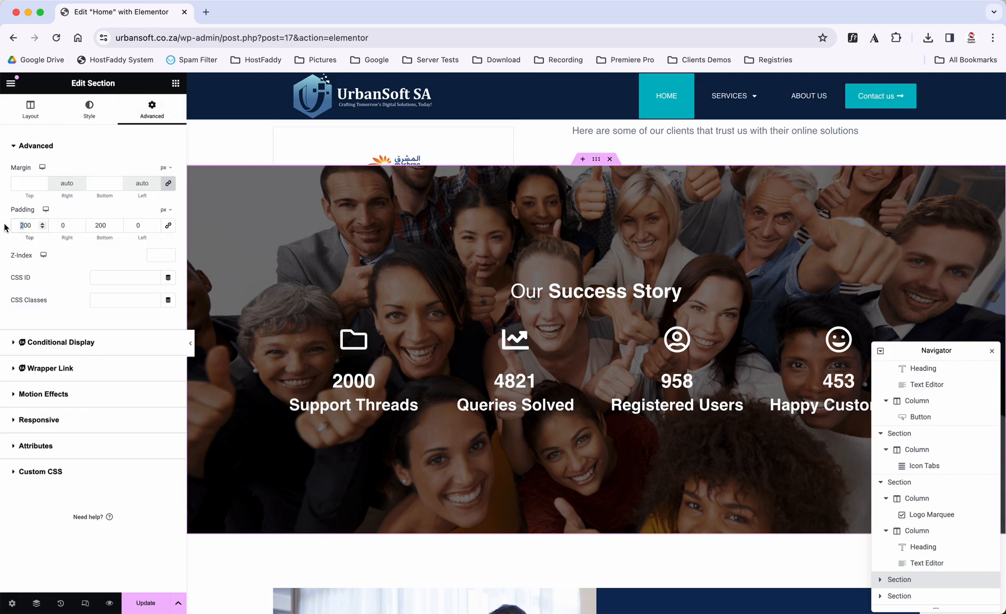
pyautogui.write('100')
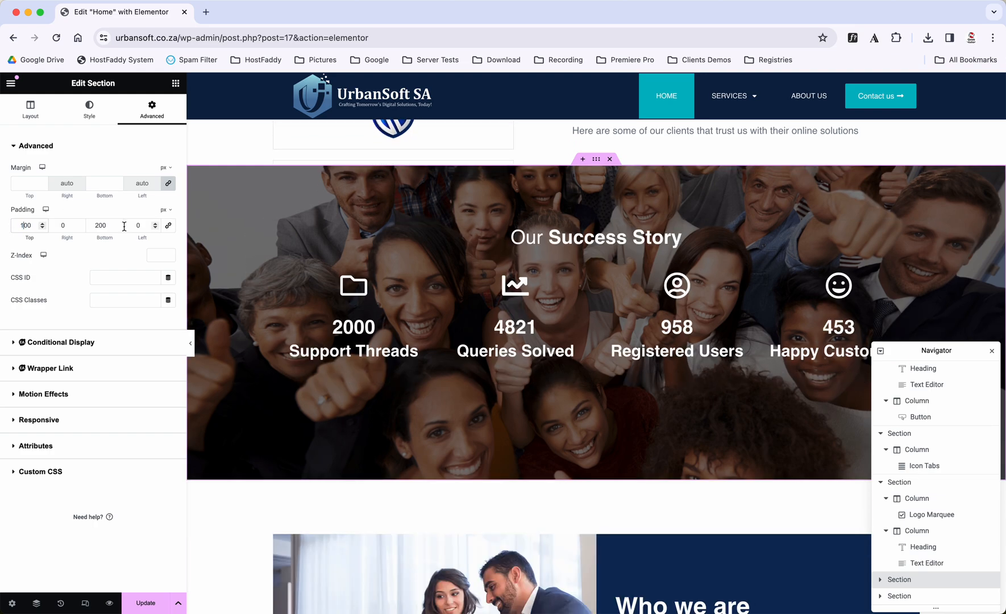
pyautogui.moveTo(99, 226); pyautogui.dragTo(83, 208)
pyautogui.write('1')
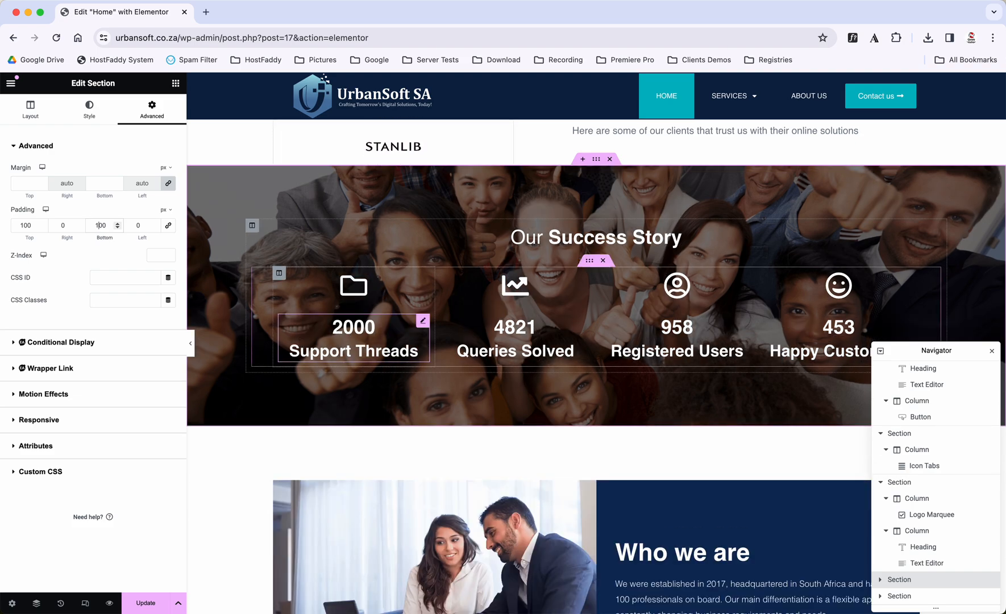
# Step: Return the Our Success Story section's bottom and top padding to 200 px
pyautogui.press('BackSpace')
pyautogui.write('2')
pyautogui.moveTo(24, 225); pyautogui.dragTo(17, 225)
pyautogui.write('2')
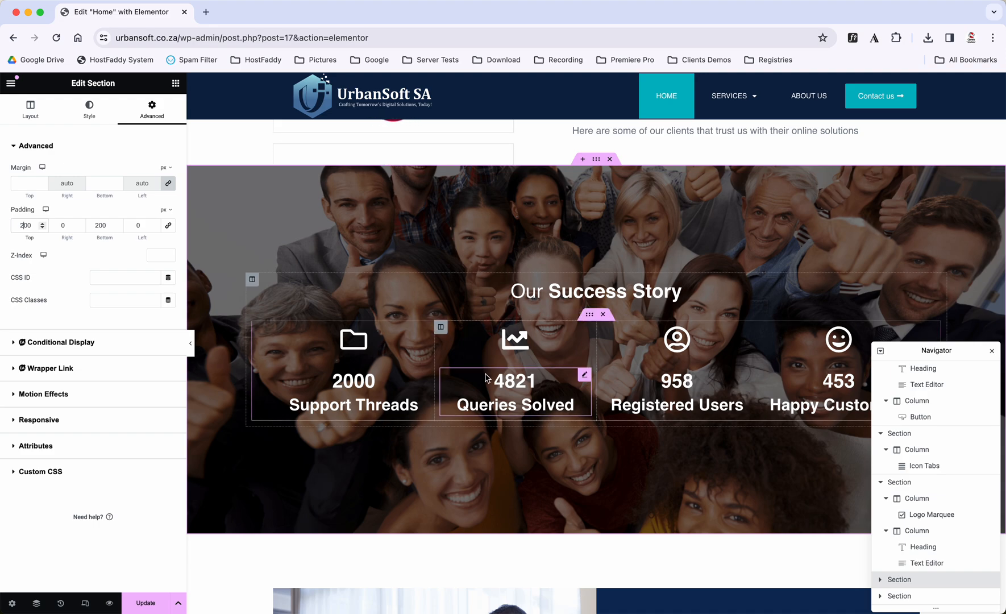
# Step: Inspect the title markup of the Our Success Story heading, including the span that styles the word Our
pyautogui.click(510, 299)
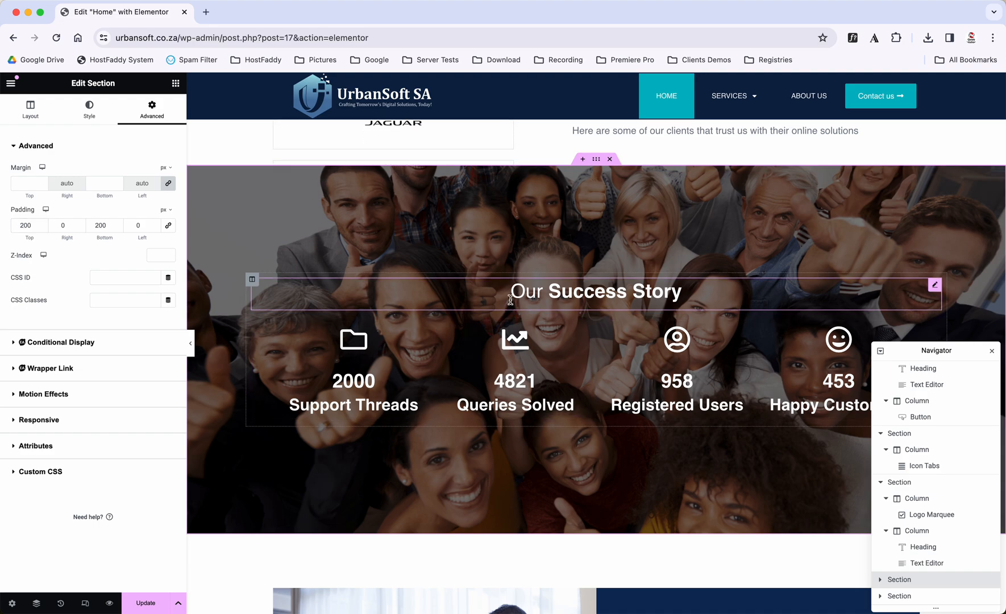
pyautogui.press('Return')
pyautogui.press('BackSpace')
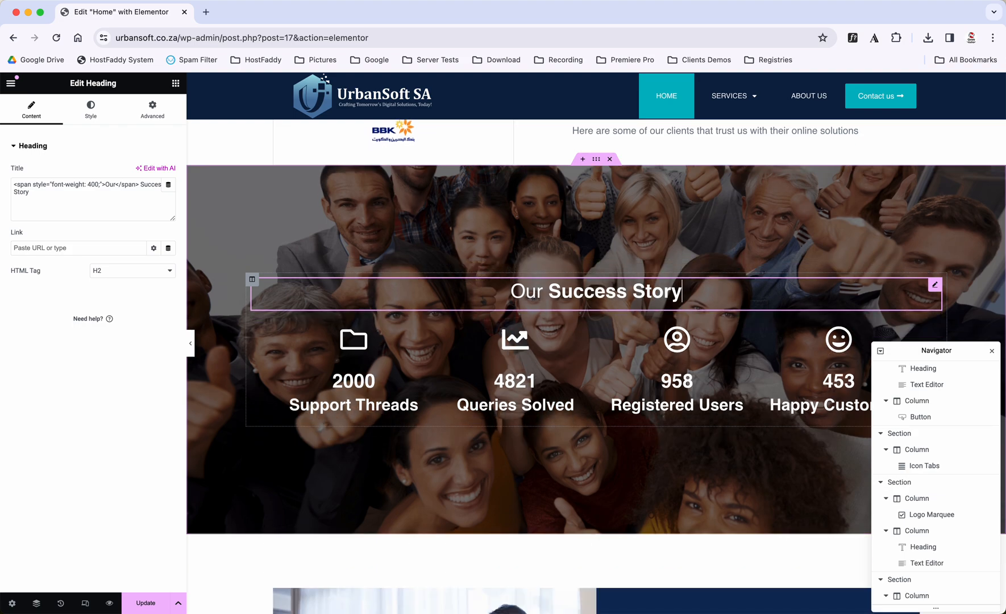
pyautogui.click(12, 186)
pyautogui.moveTo(12, 185); pyautogui.dragTo(105, 184)
pyautogui.click(104, 199)
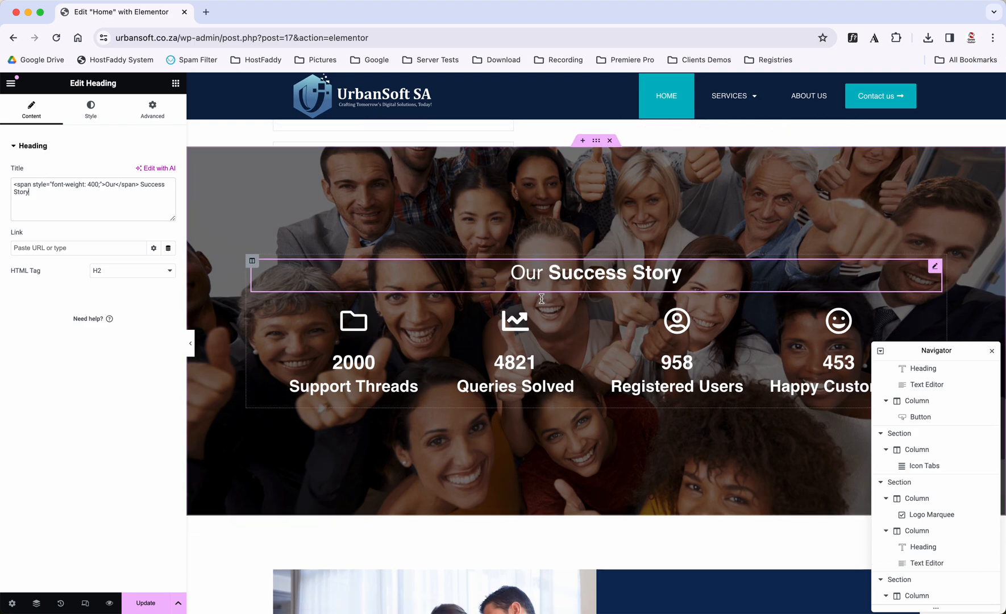
# Step: Check the folder icon's settings, try an ending number of 5000 on the Support Threads counter and undo it
pyautogui.scroll(-1, 552, 292)
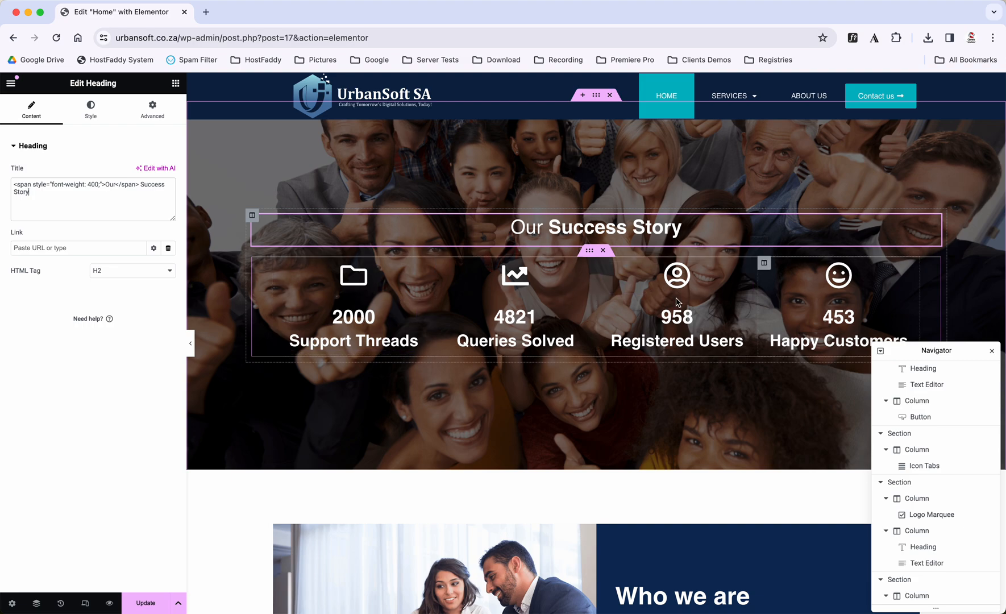
pyautogui.click(366, 283)
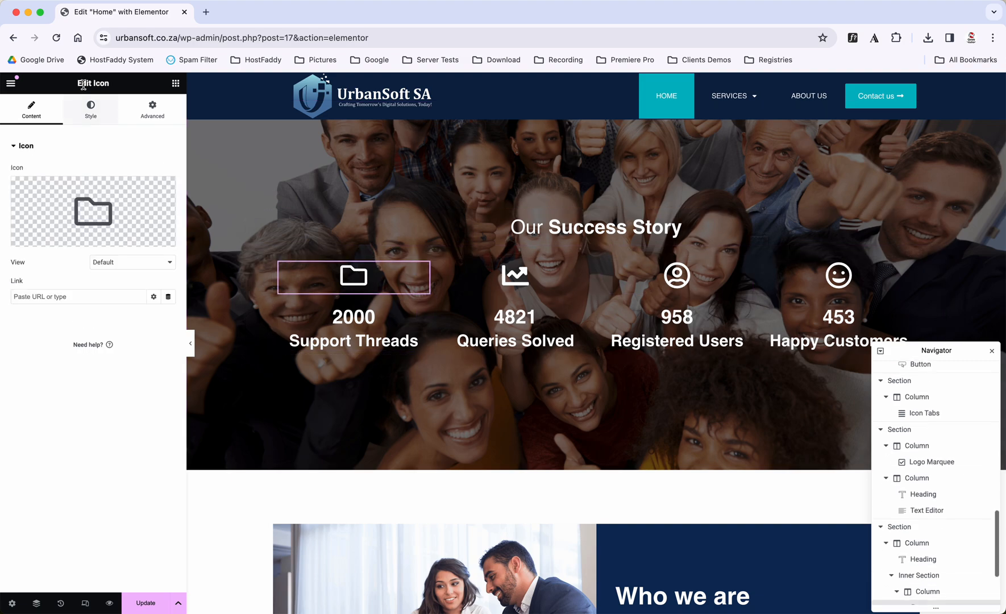
pyautogui.click(355, 320)
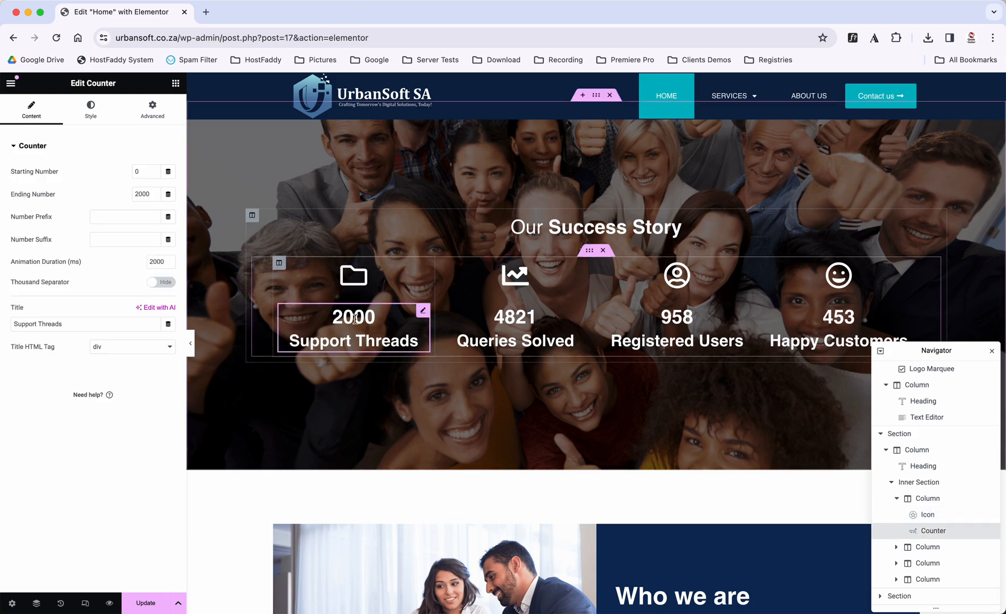
pyautogui.doubleClick(144, 194)
pyautogui.write('5000')
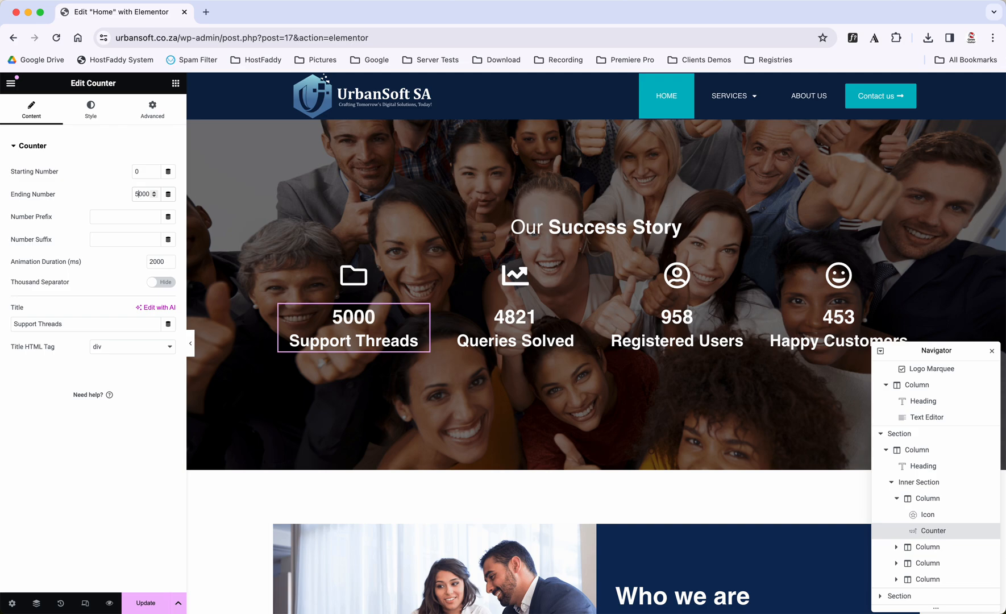
pyautogui.press('super+z')
# Step: Append "with us" to the Support Threads counter's title and try centring the title and the number
pyautogui.click(82, 323)
pyautogui.write('with us')
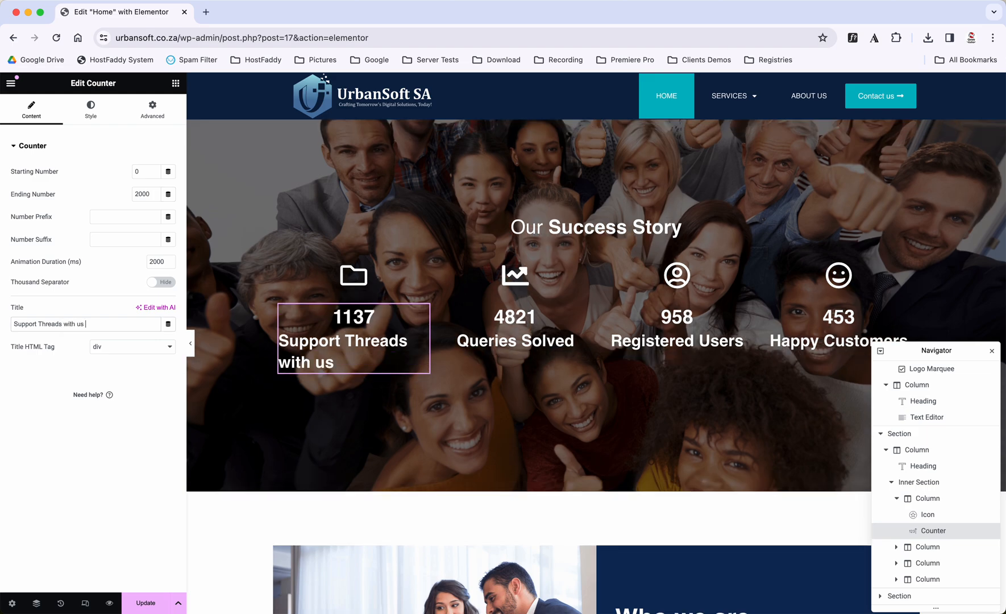
pyautogui.click(91, 111)
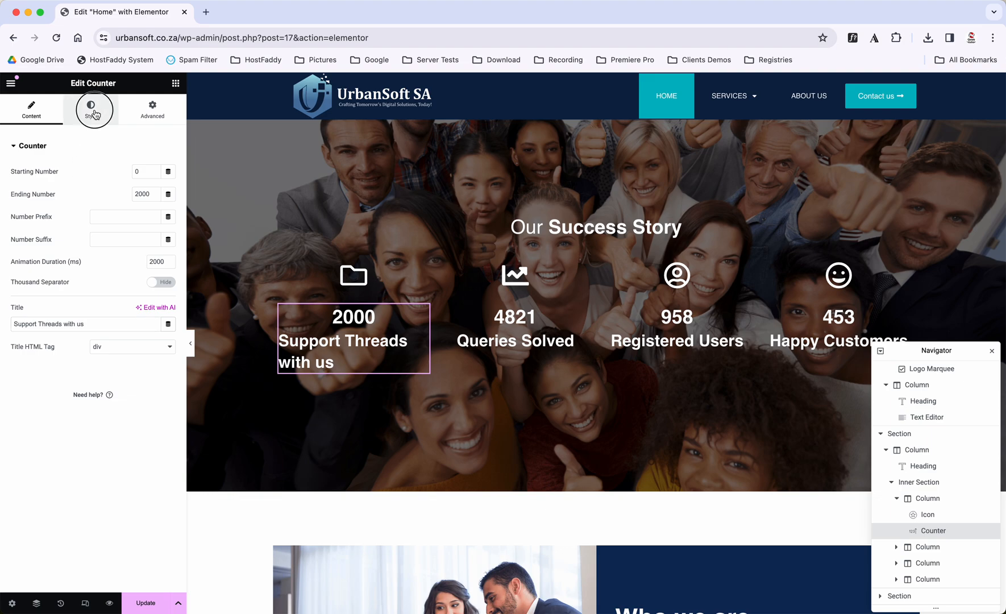
pyautogui.click(155, 203)
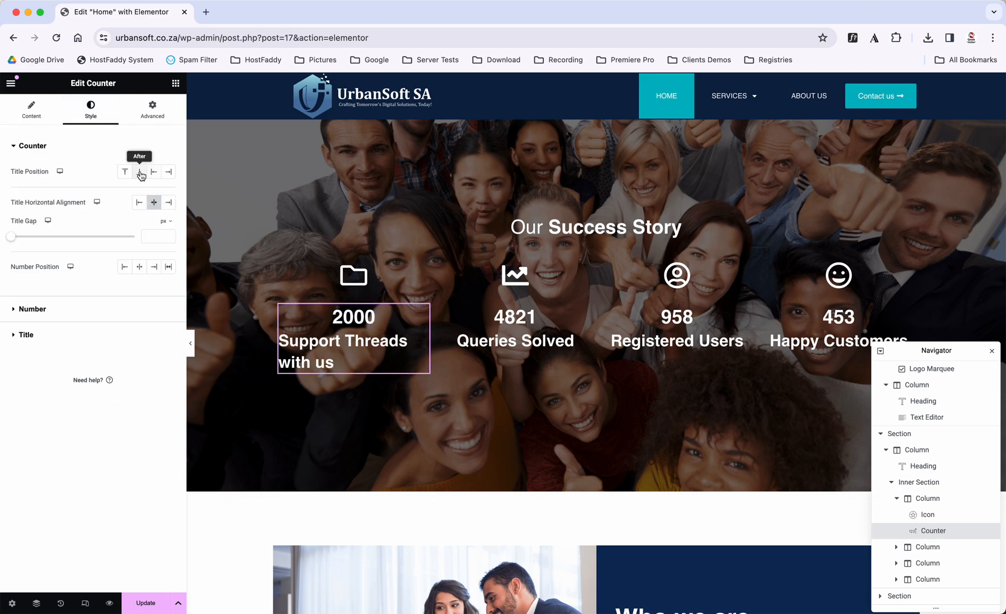
pyautogui.click(140, 175)
pyautogui.click(155, 205)
pyautogui.click(139, 267)
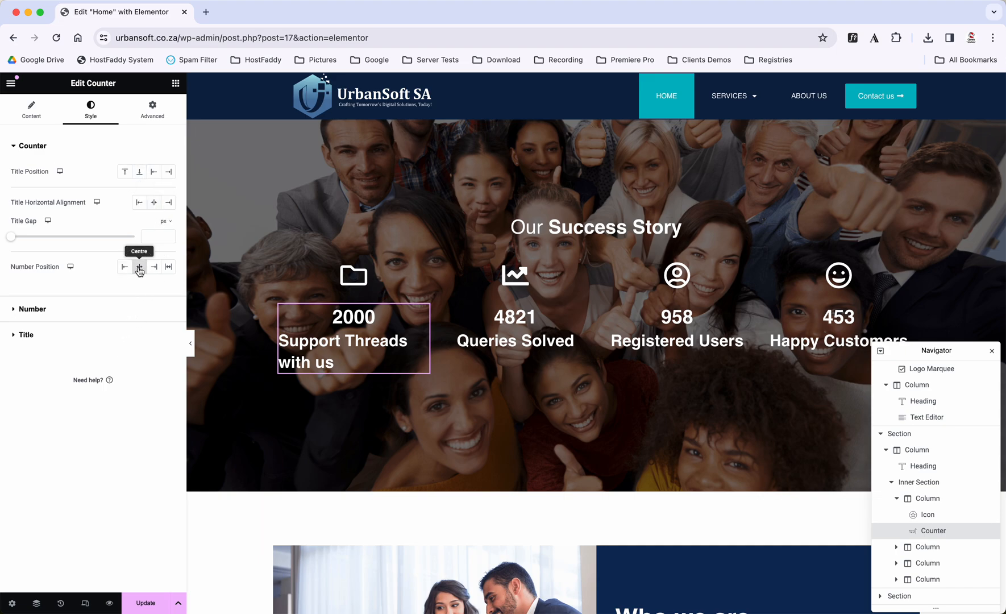
pyautogui.click(43, 313)
pyautogui.click(27, 310)
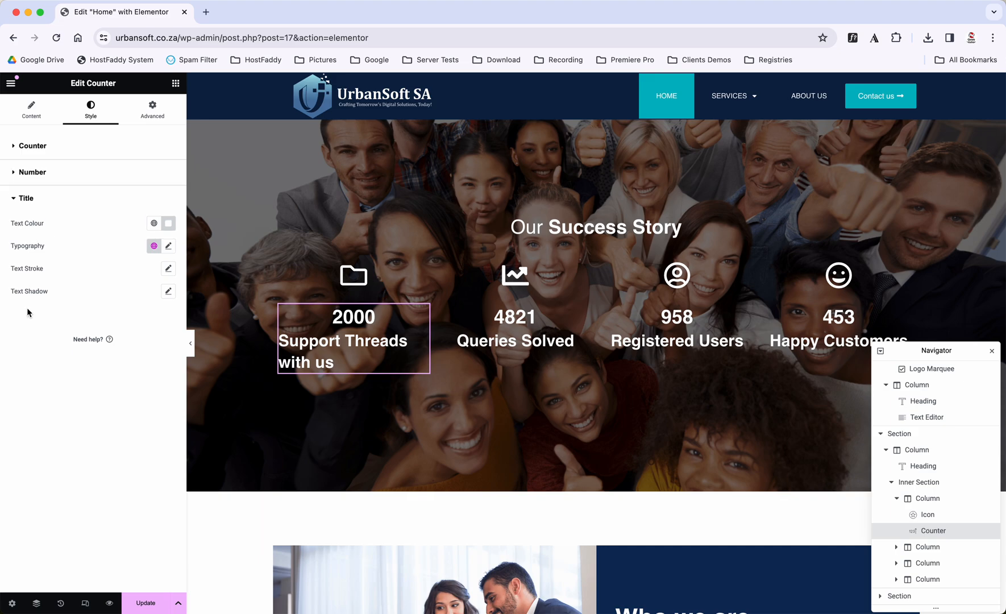
# Step: Remove "with us" from the counter's title so it reads "Support Threads"
pyautogui.click(30, 112)
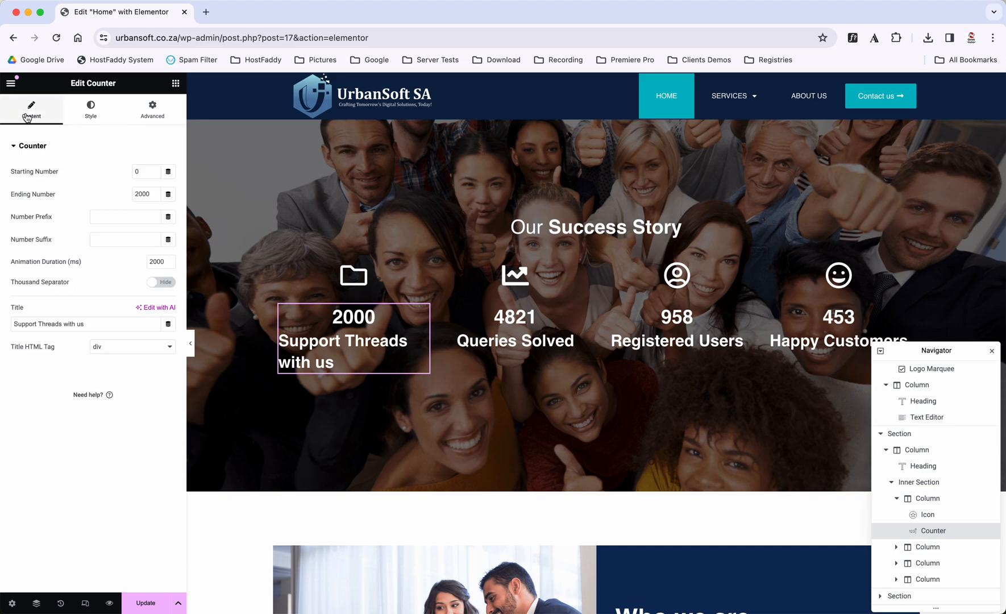
pyautogui.press('BackSpace')
pyautogui.press('BackSpace')
pyautogui.press('BackSpace')
pyautogui.press('BackSpace')
pyautogui.press('BackSpace')
pyautogui.press('BackSpace')
pyautogui.press('BackSpace')
pyautogui.press('BackSpace')
pyautogui.press('BackSpace')
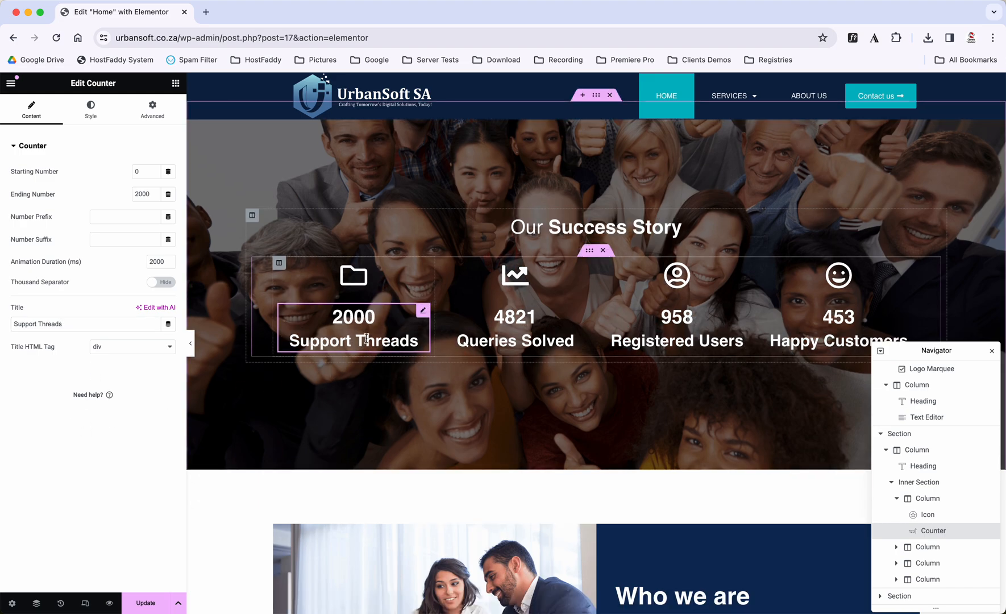
# Step: Copy the Support Threads counter and try pasting its style onto the Queries Solved counter
pyautogui.rightClick(345, 323)
pyautogui.click(360, 381)
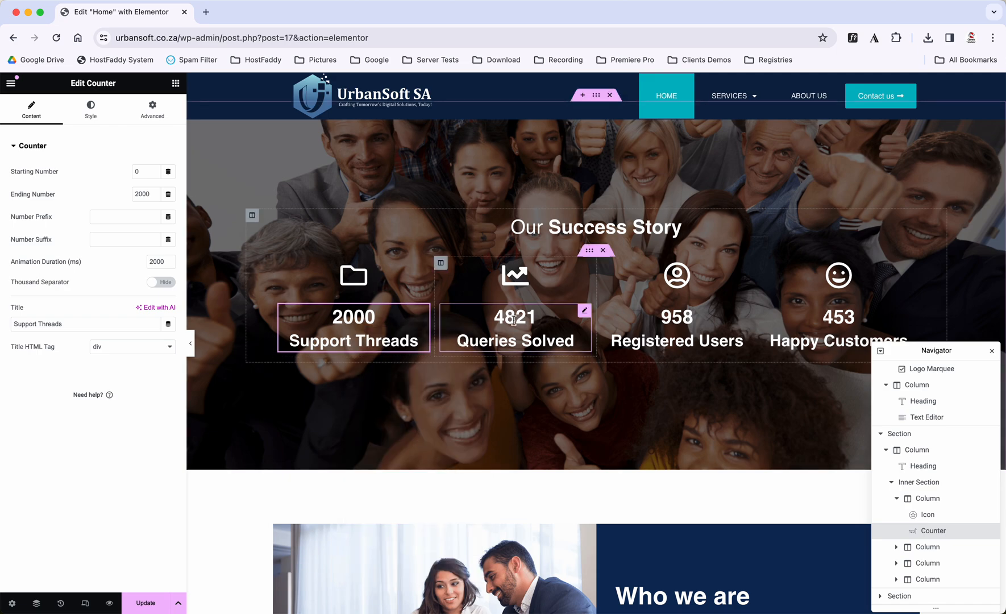
pyautogui.rightClick(538, 328)
pyautogui.click(579, 421)
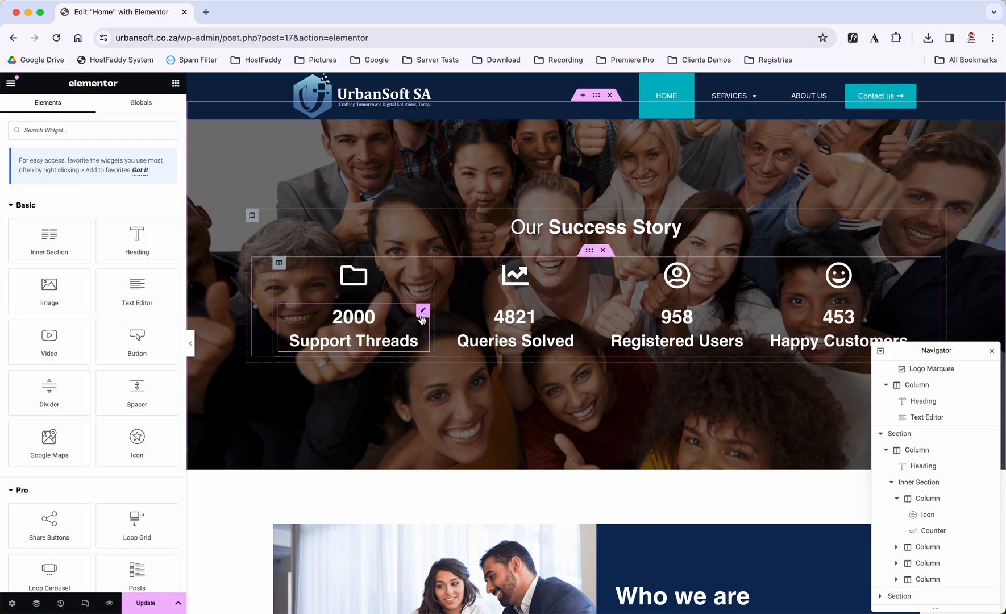
# Step: Try top paddings of 300, 0 and 50 px on the Who we are section and return it to 100 px
pyautogui.scroll(-5, 547, 335)
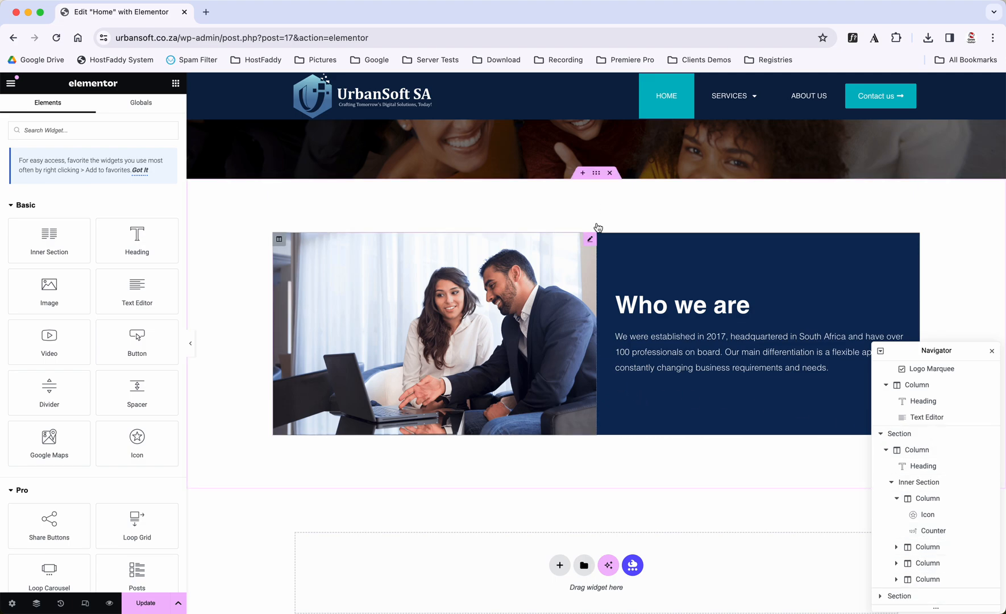
pyautogui.click(596, 174)
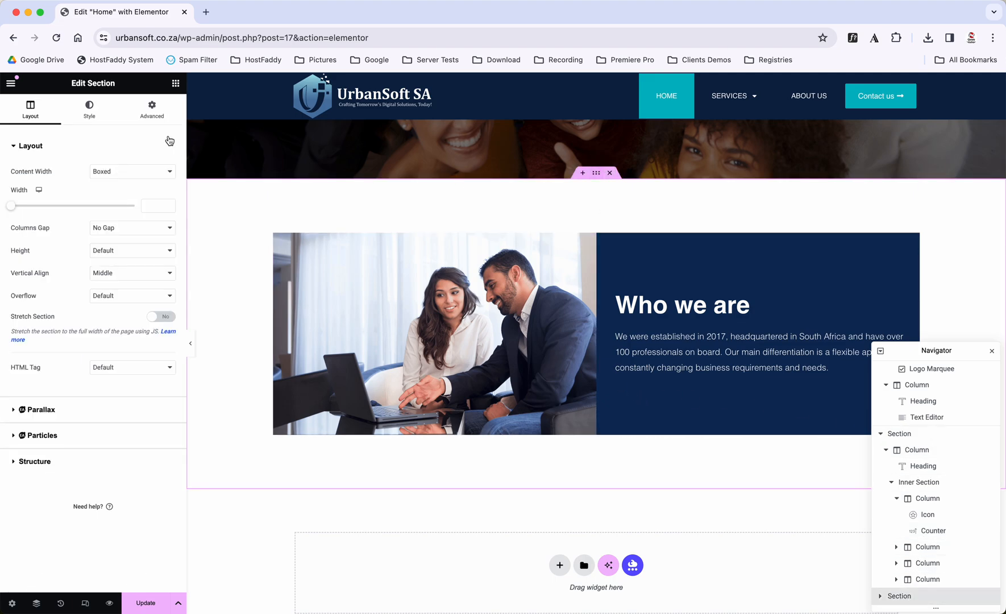
pyautogui.click(149, 109)
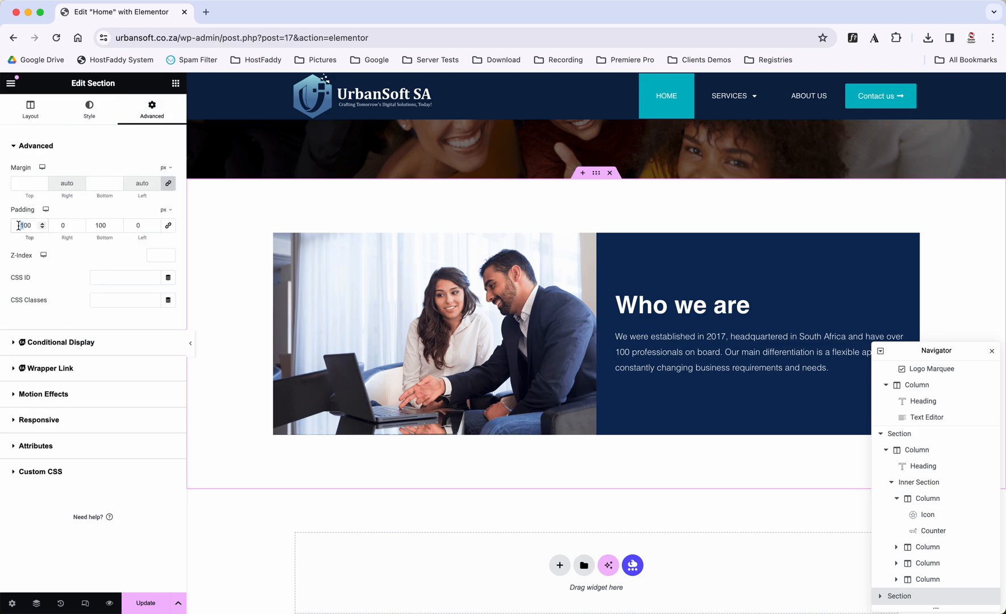
pyautogui.write('3')
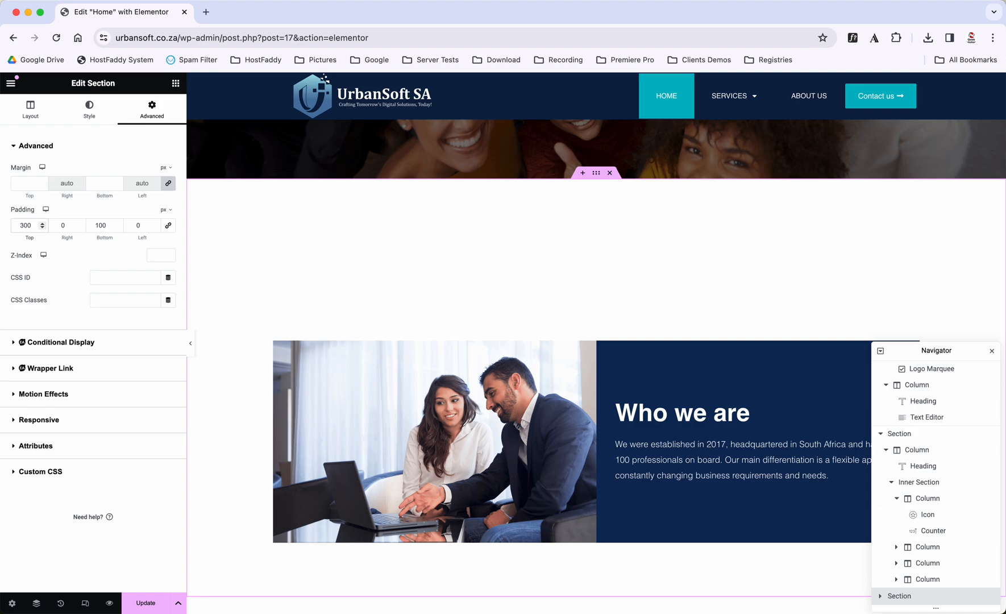
pyautogui.press('BackSpace')
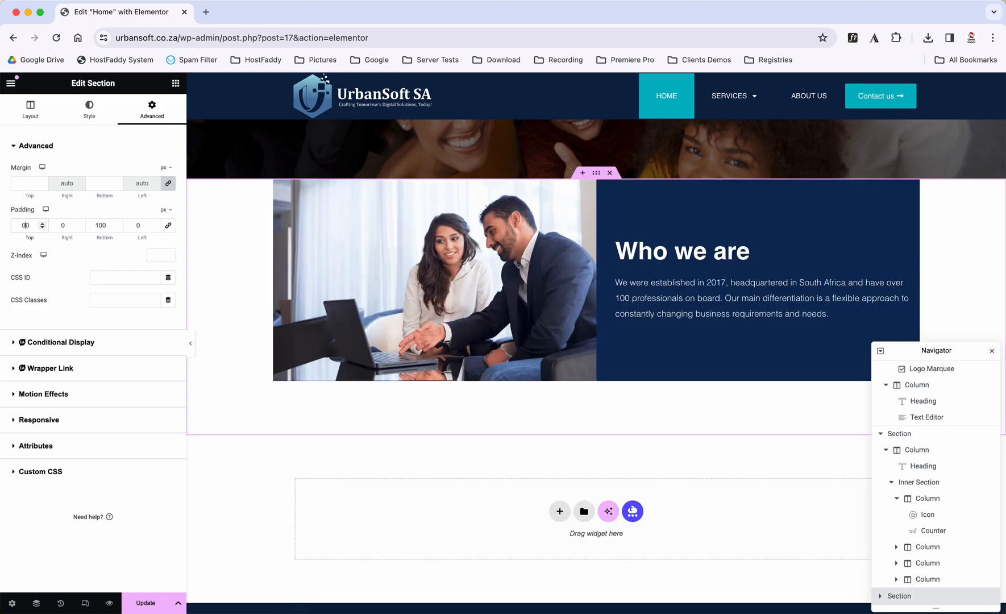
pyautogui.write('5')
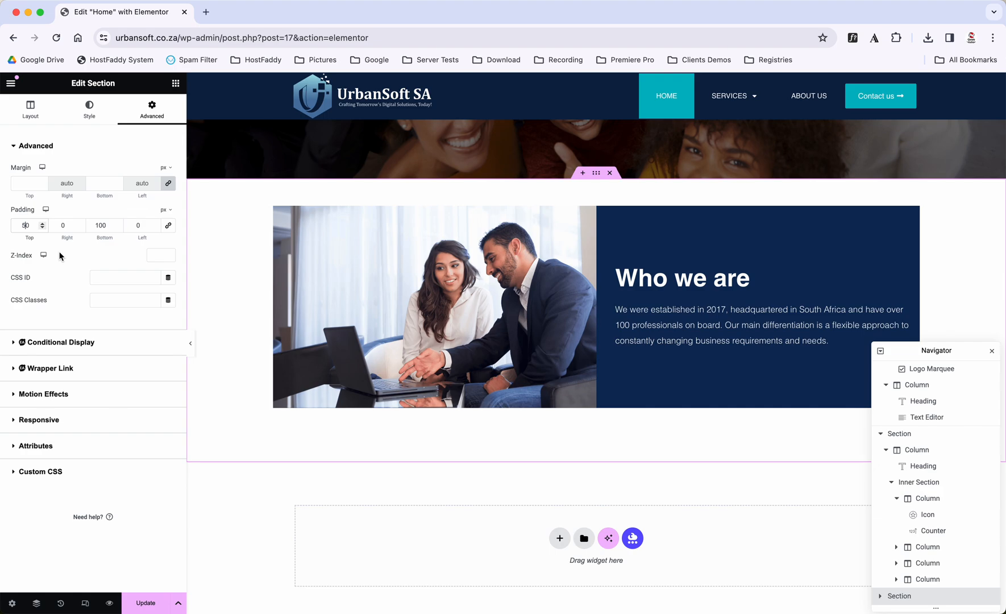
pyautogui.press('BackSpace')
pyautogui.write('100')
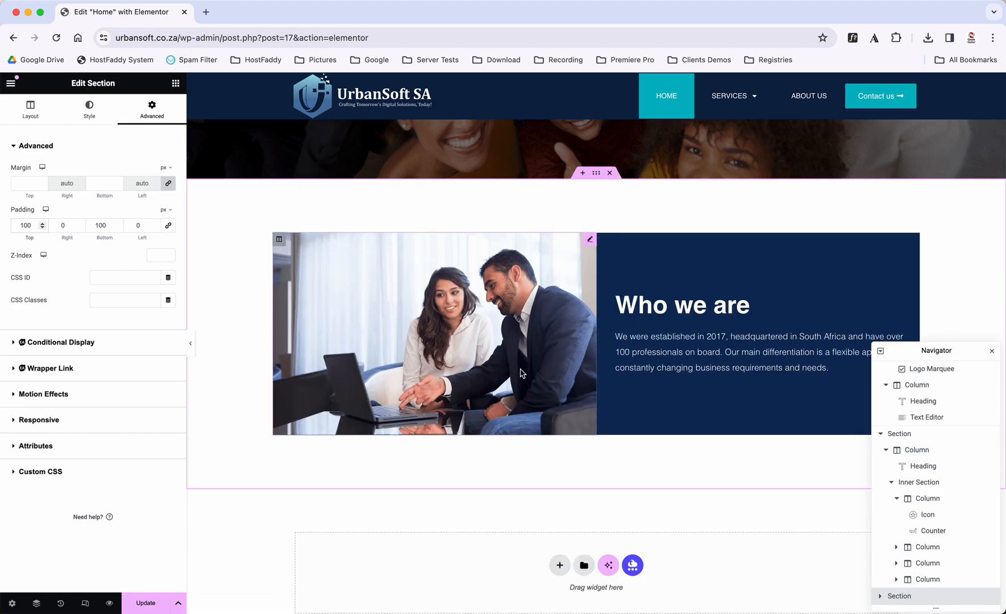
# Step: Examine the background colour of the column holding the Who we are text
pyautogui.click(603, 241)
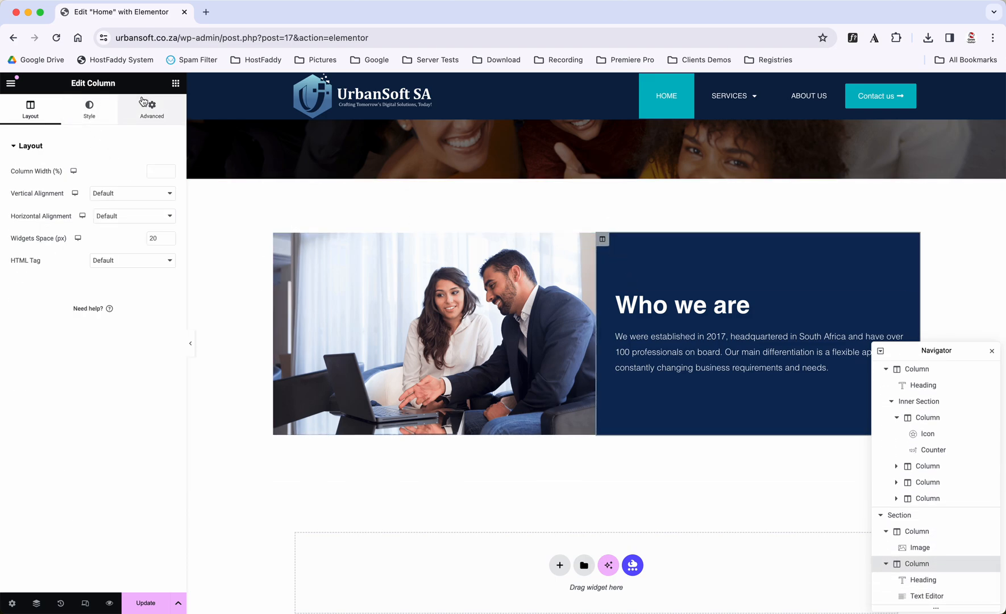
pyautogui.click(86, 111)
pyautogui.click(168, 216)
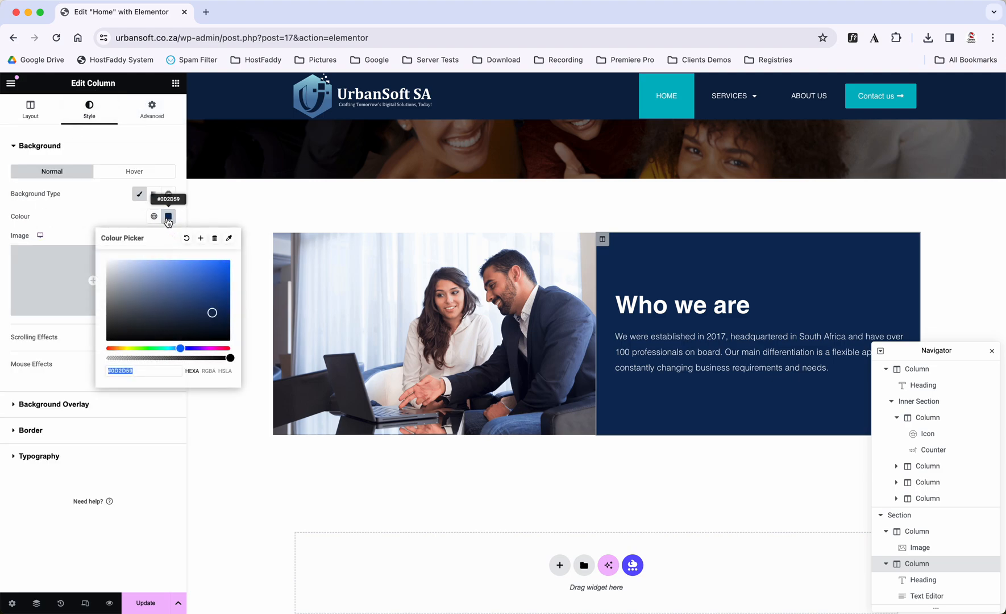
# Step: Inspect the title of the Who we are heading and the content of the paragraph below it
pyautogui.click(641, 302)
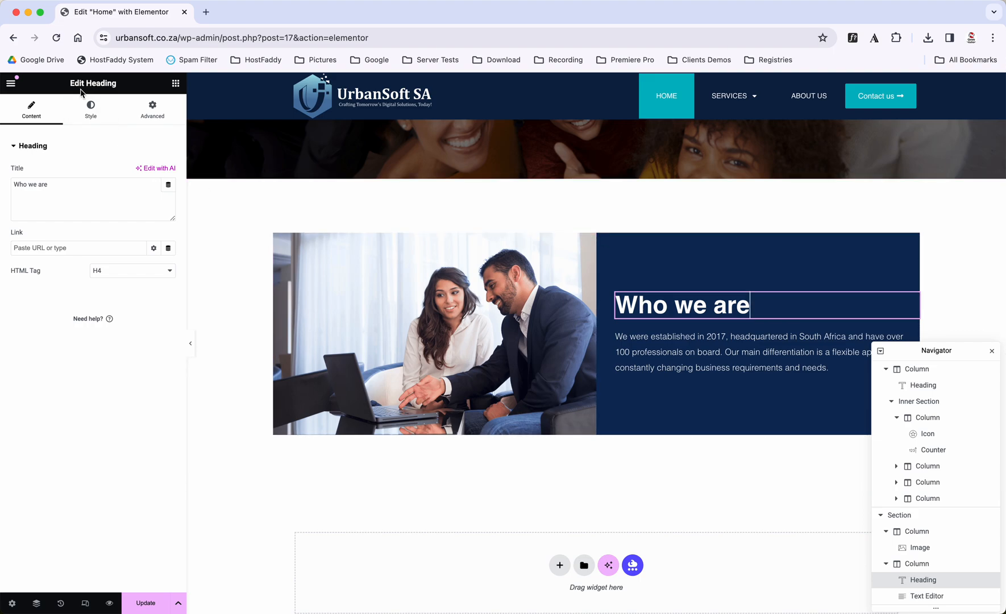
pyautogui.click(78, 188)
pyautogui.click(666, 354)
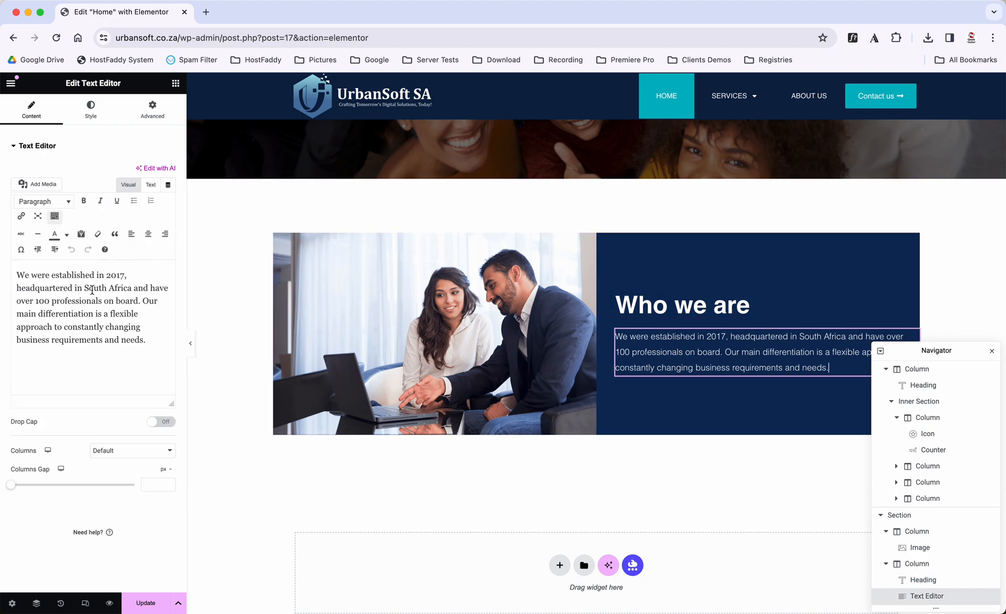
# Step: View the media library choices for the image beside the Who we are text and close the library without changing it
pyautogui.click(437, 347)
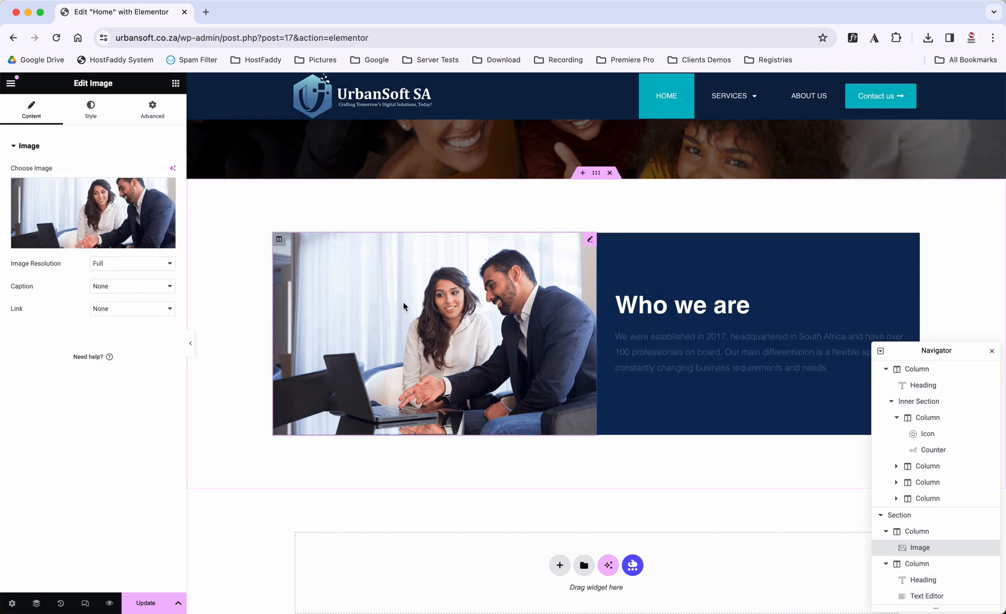
pyautogui.click(126, 221)
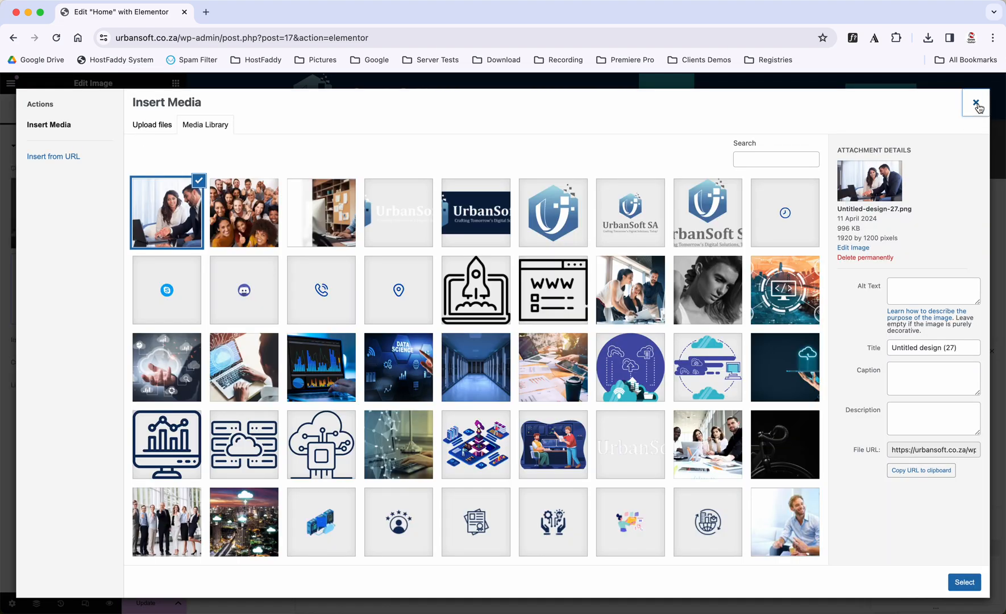
pyautogui.click(975, 103)
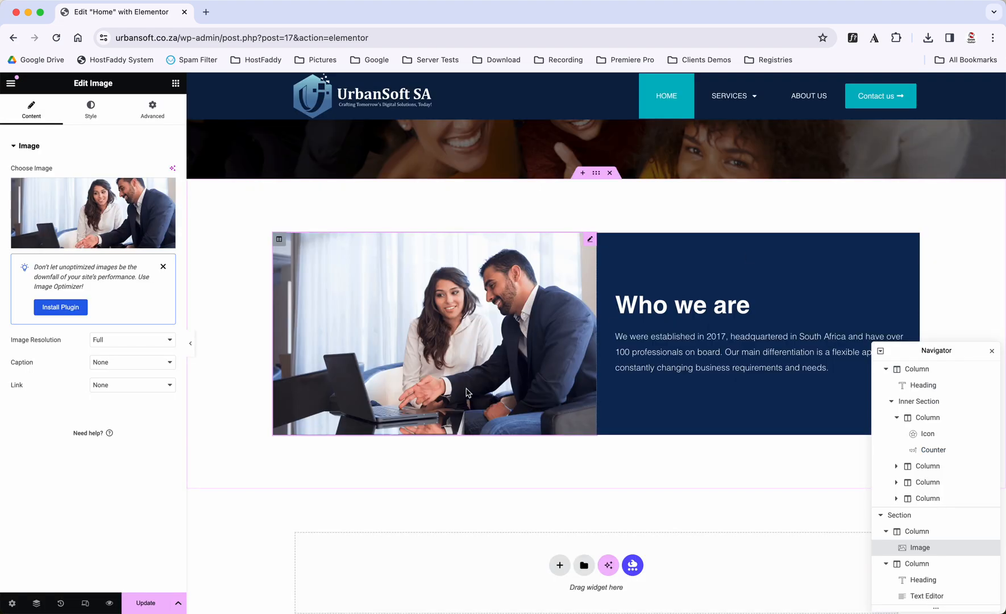
# Step: Review the whole Home page from the hero section down to the footer
pyautogui.scroll(20, 466, 392)
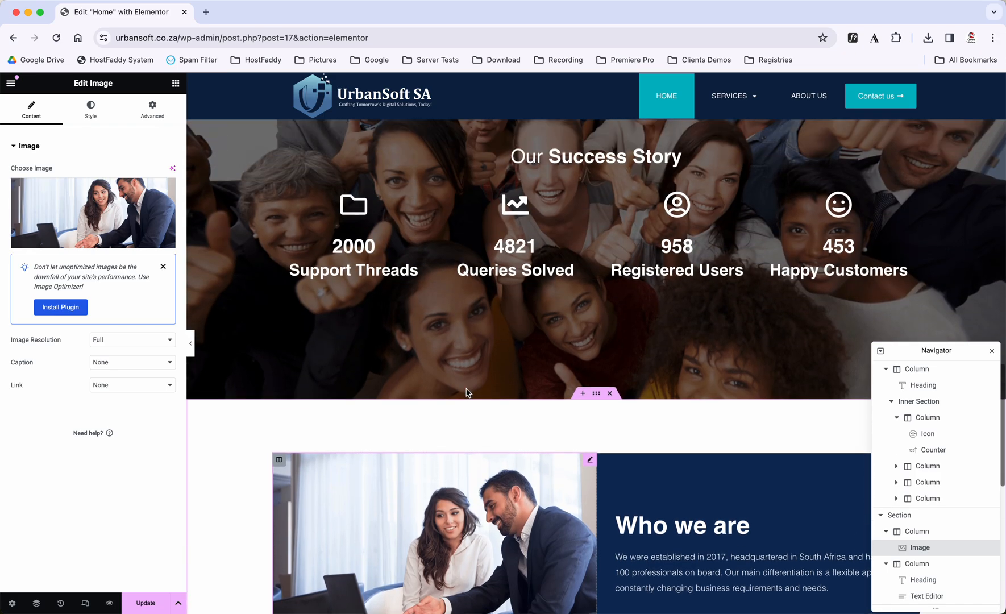
pyautogui.scroll(5, 466, 392)
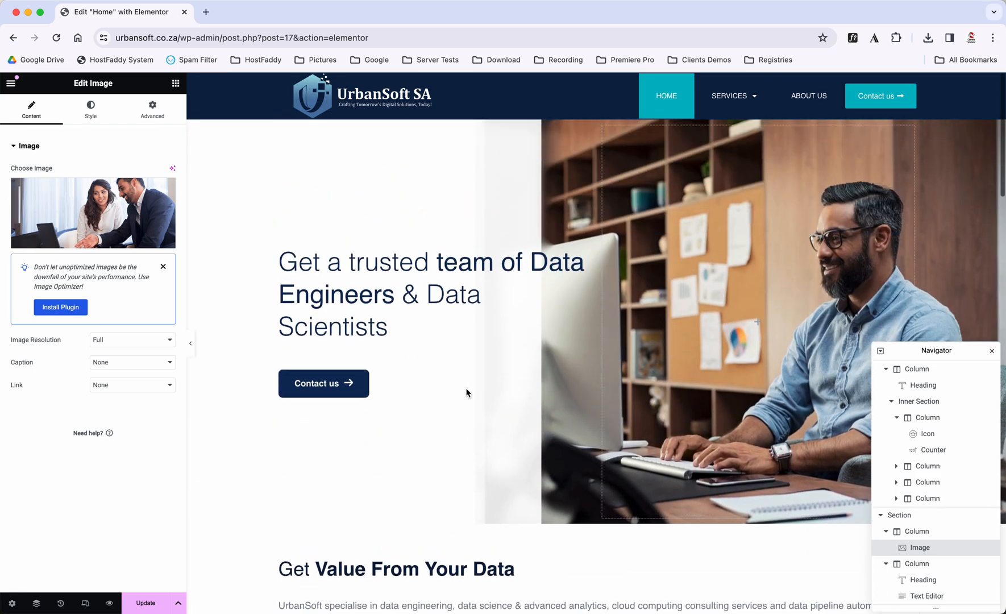
pyautogui.scroll(-20, 465, 392)
pyautogui.scroll(-3, 466, 392)
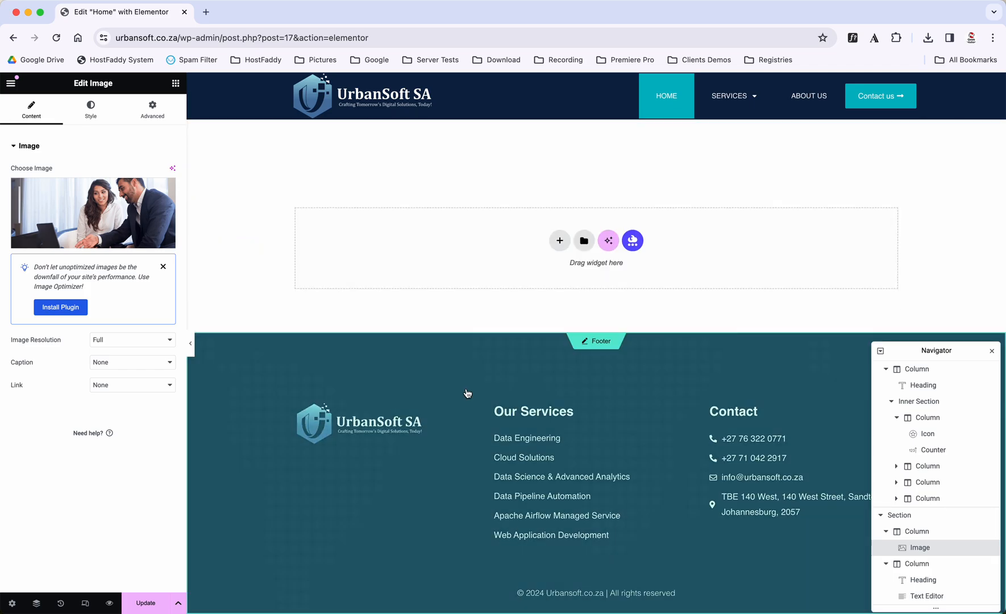
pyautogui.scroll(13, 467, 393)
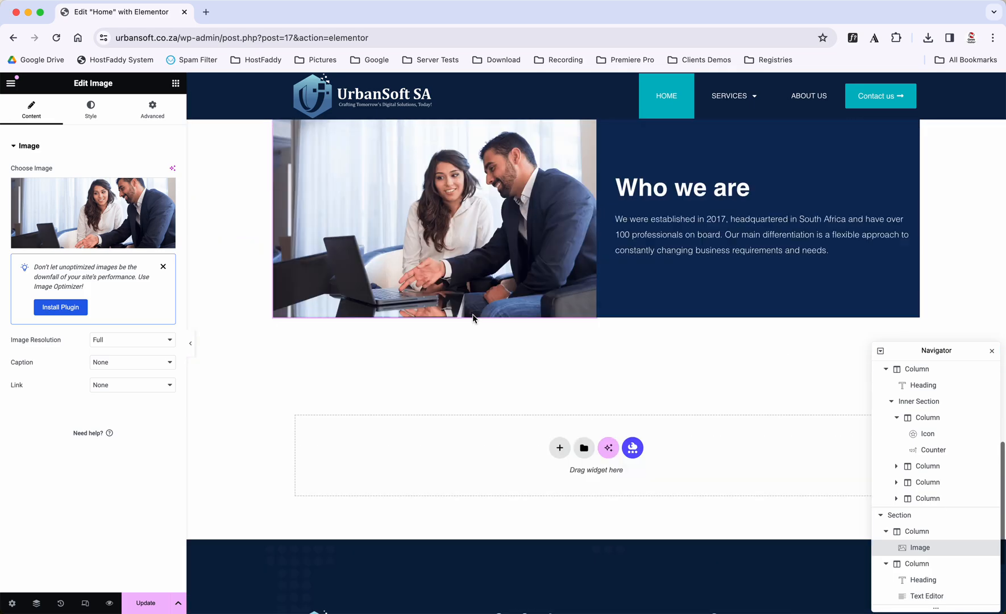